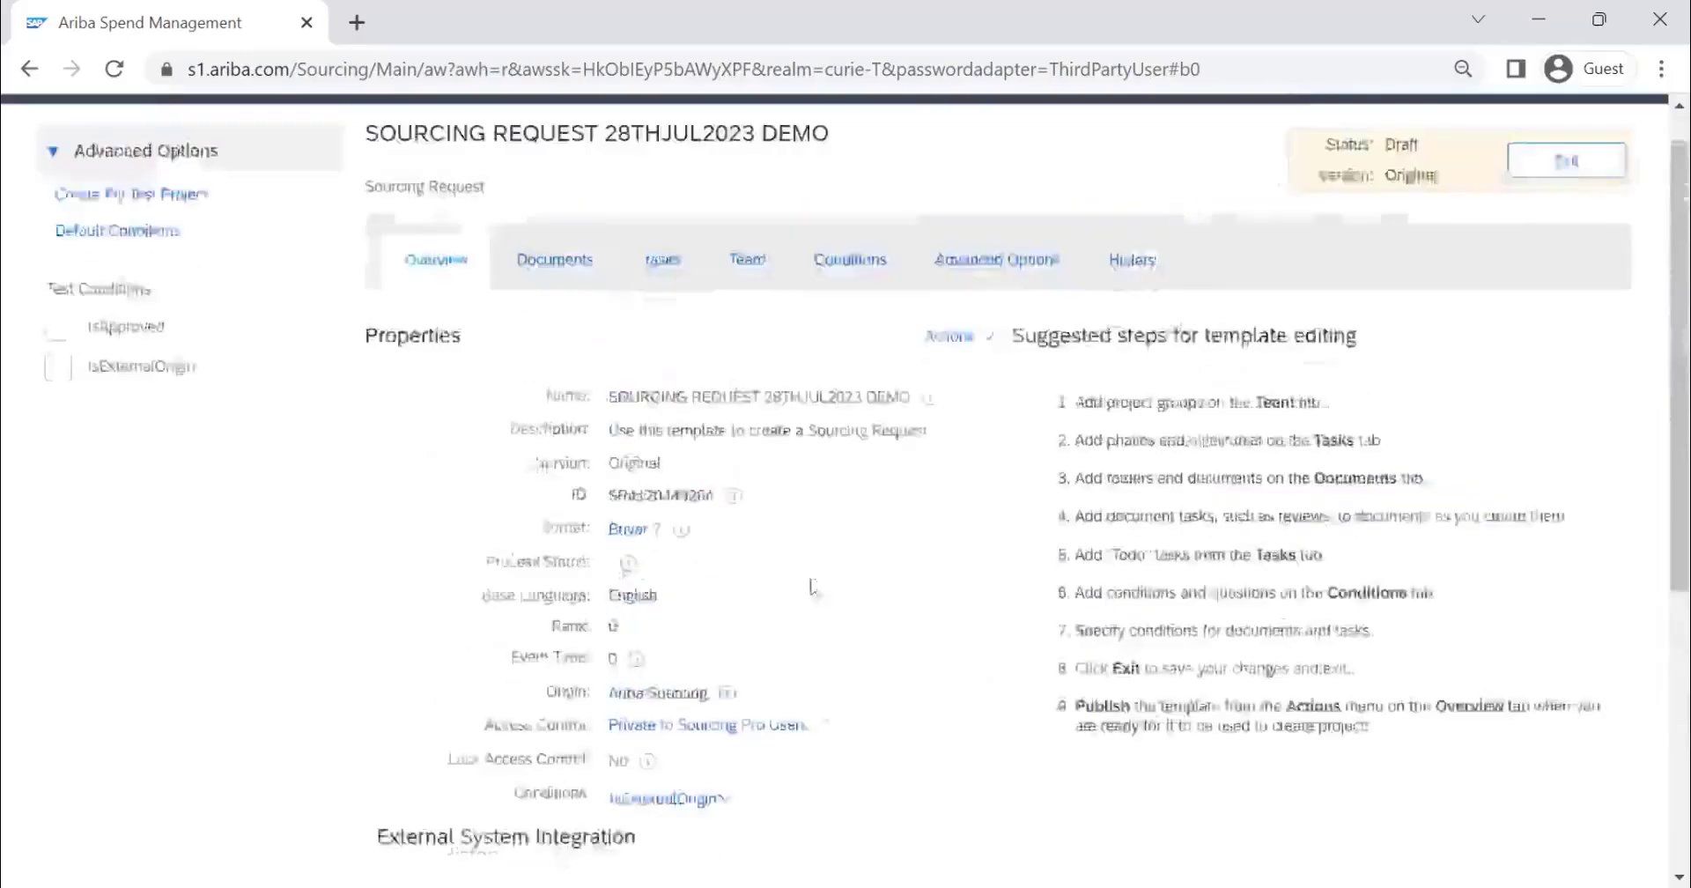
- Open the properties of the SOURCING REQUEST 28THJUL2023 DEMO template for editing
scroll(619, 313, down, 2)
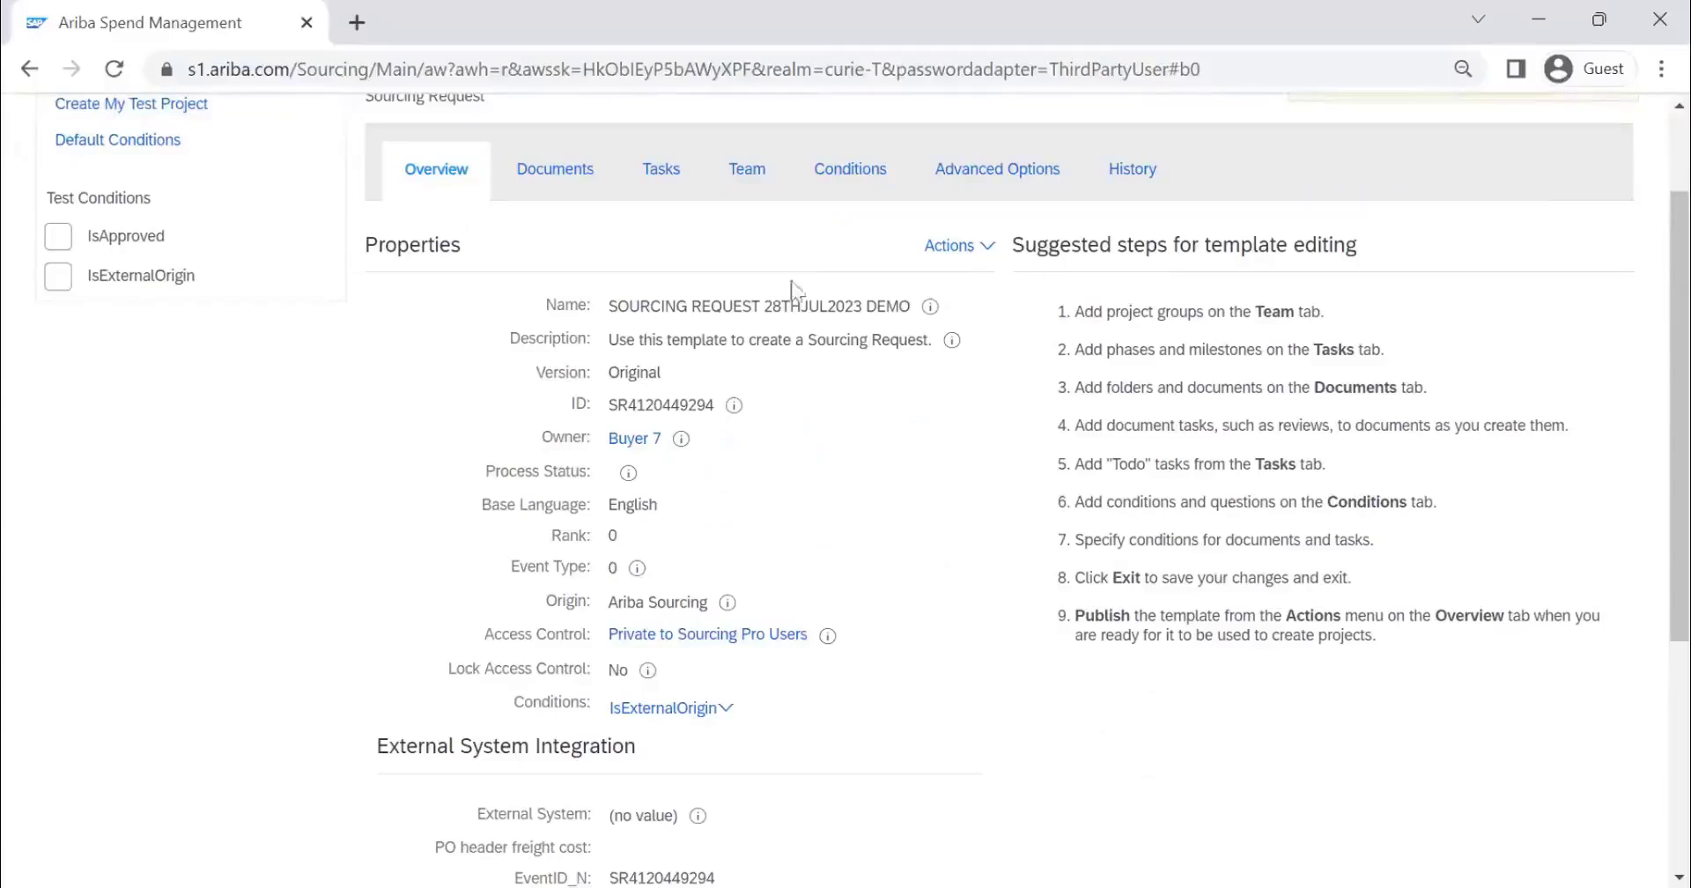
click(956, 252)
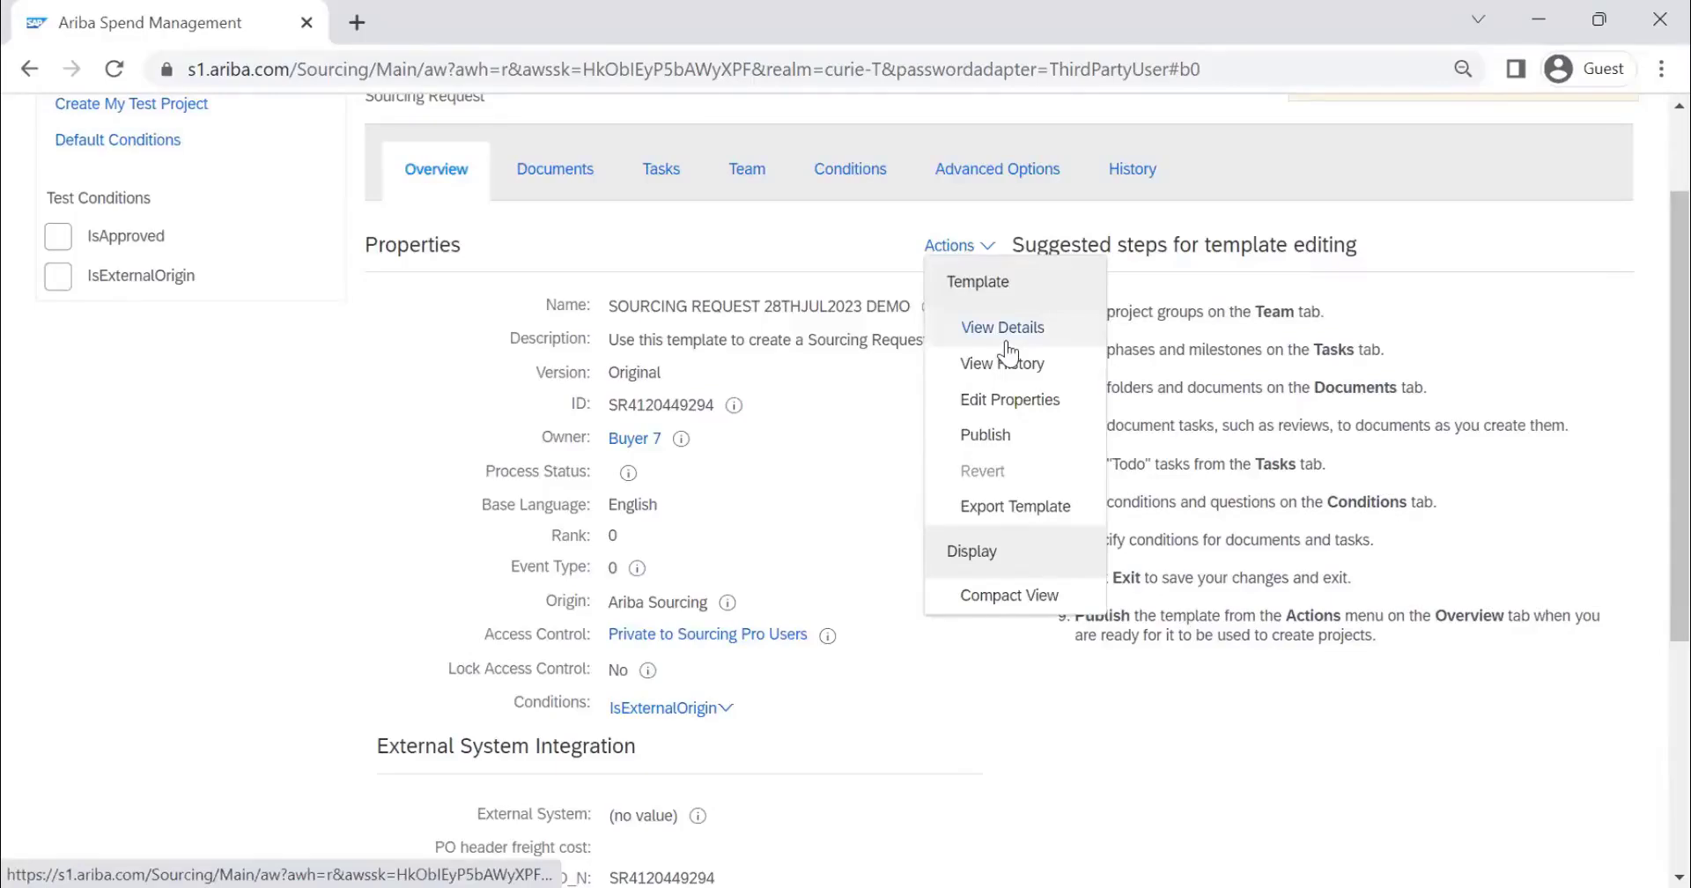
click(1010, 399)
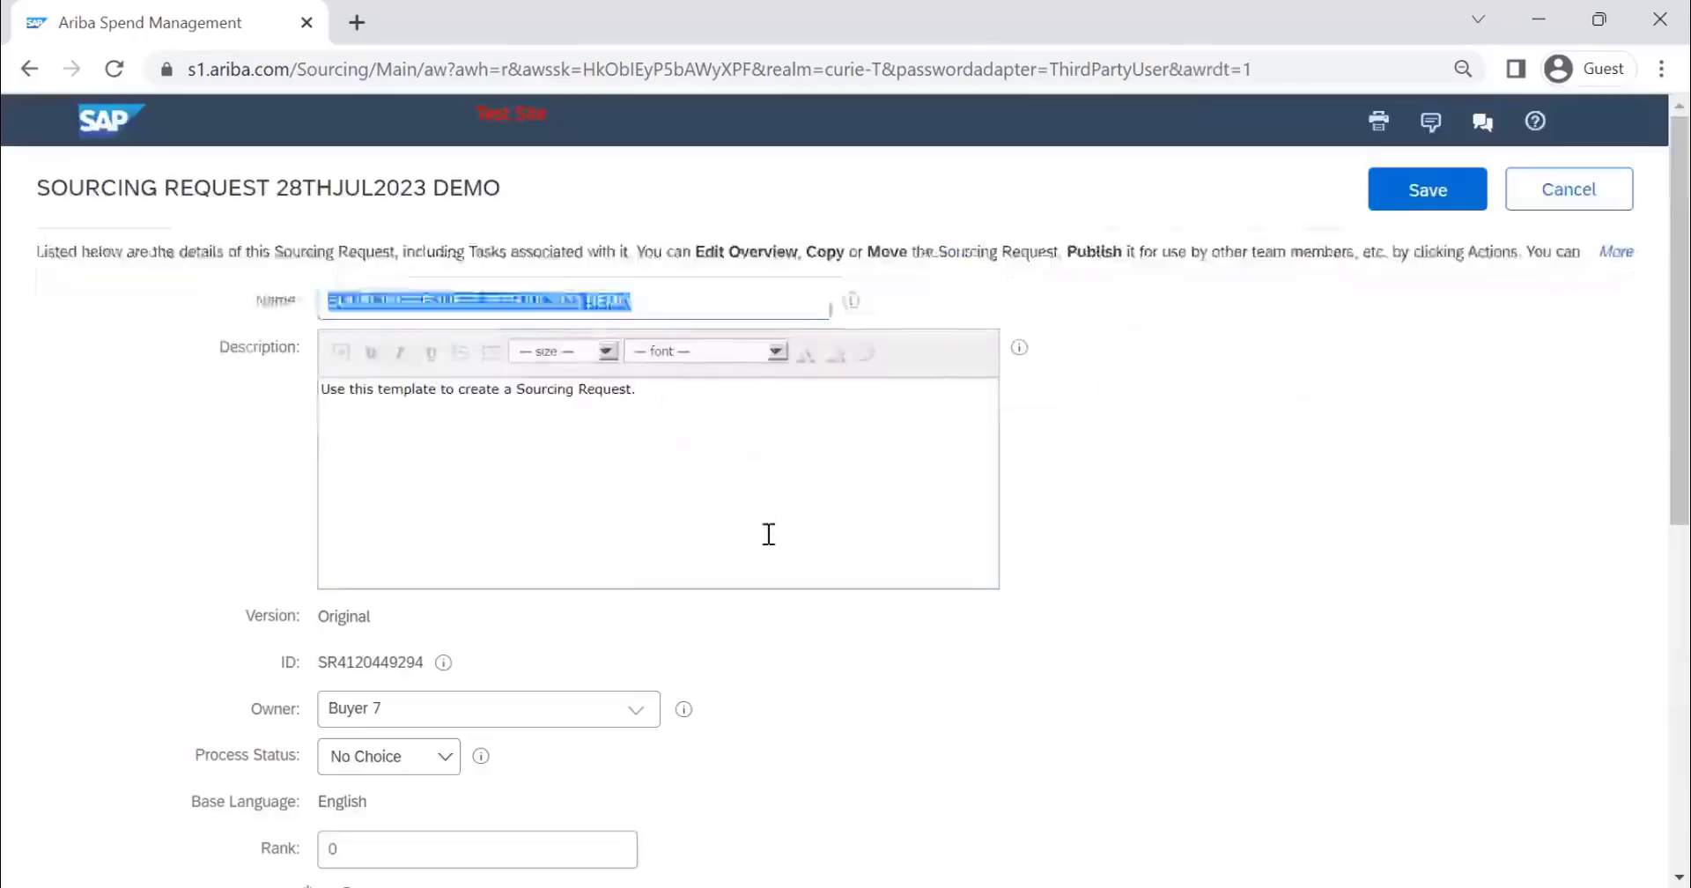
- Replace the template's description with "This template is created from Best Practice template."
key(shift+Left)
key(shift+Left)
key(shift+Left)
key(shift+Left)
key(shift+Left)
key(shift+Left)
key(shift+Left)
key(shift+Left)
key(shift+Left)
key(shift+Left)
key(shift+Left)
key(shift+Left)
key(shift+Left)
key(shift+Left)
key(shift+Left)
key(shift+Left)
key(shift+Left)
key(shift+Left)
key(shift+Left)
key(shift+Left)
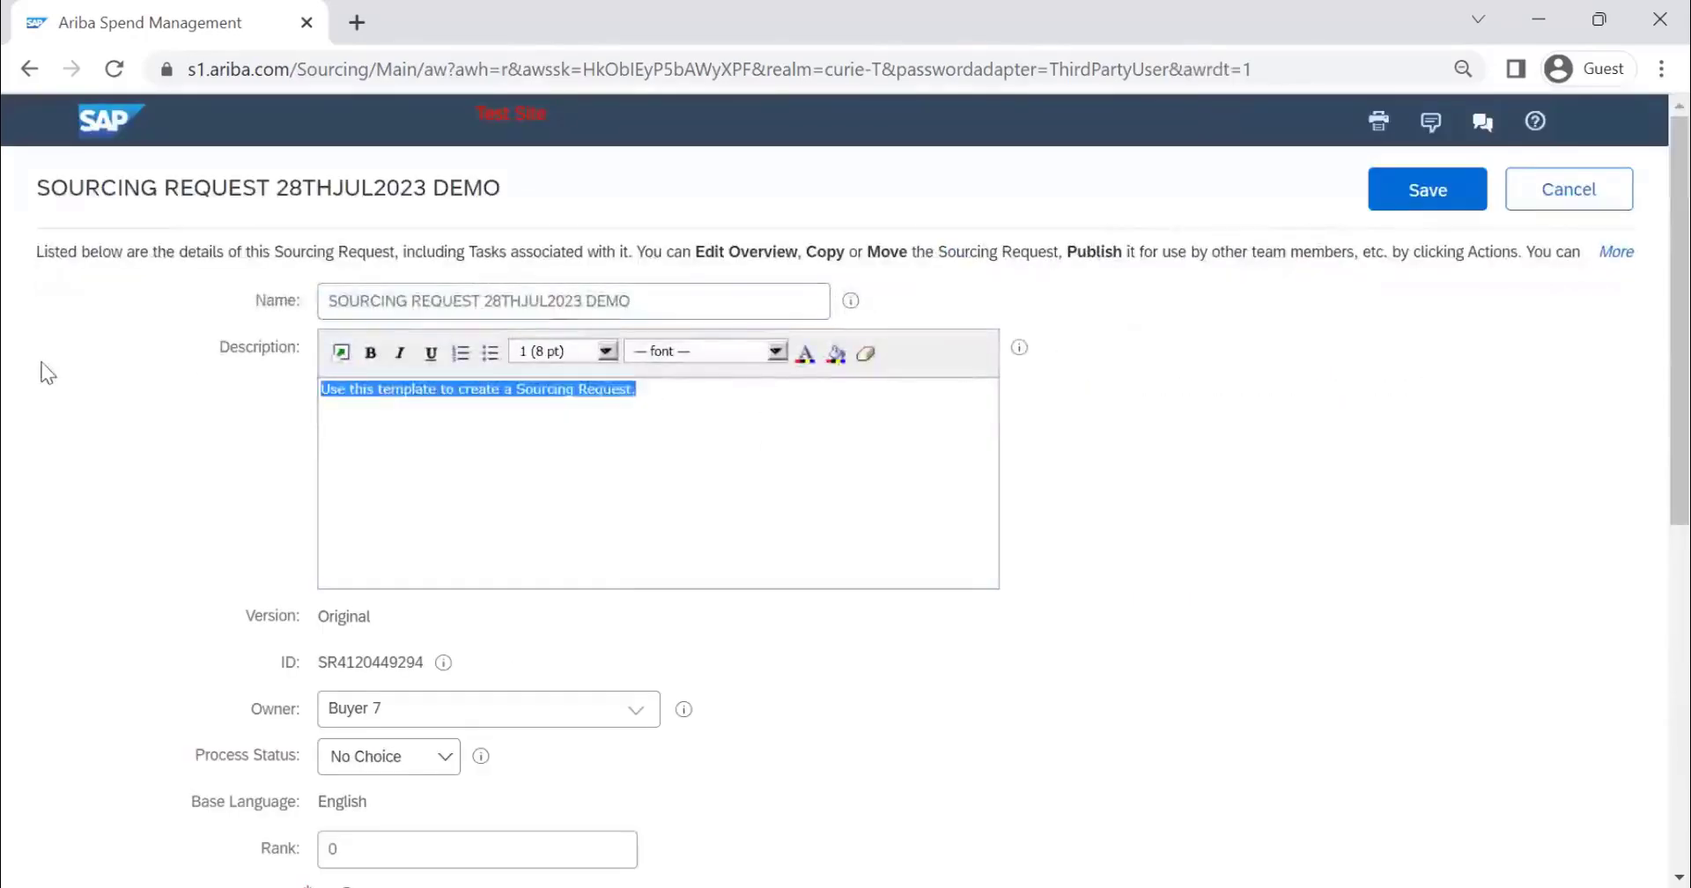
text(tHI)
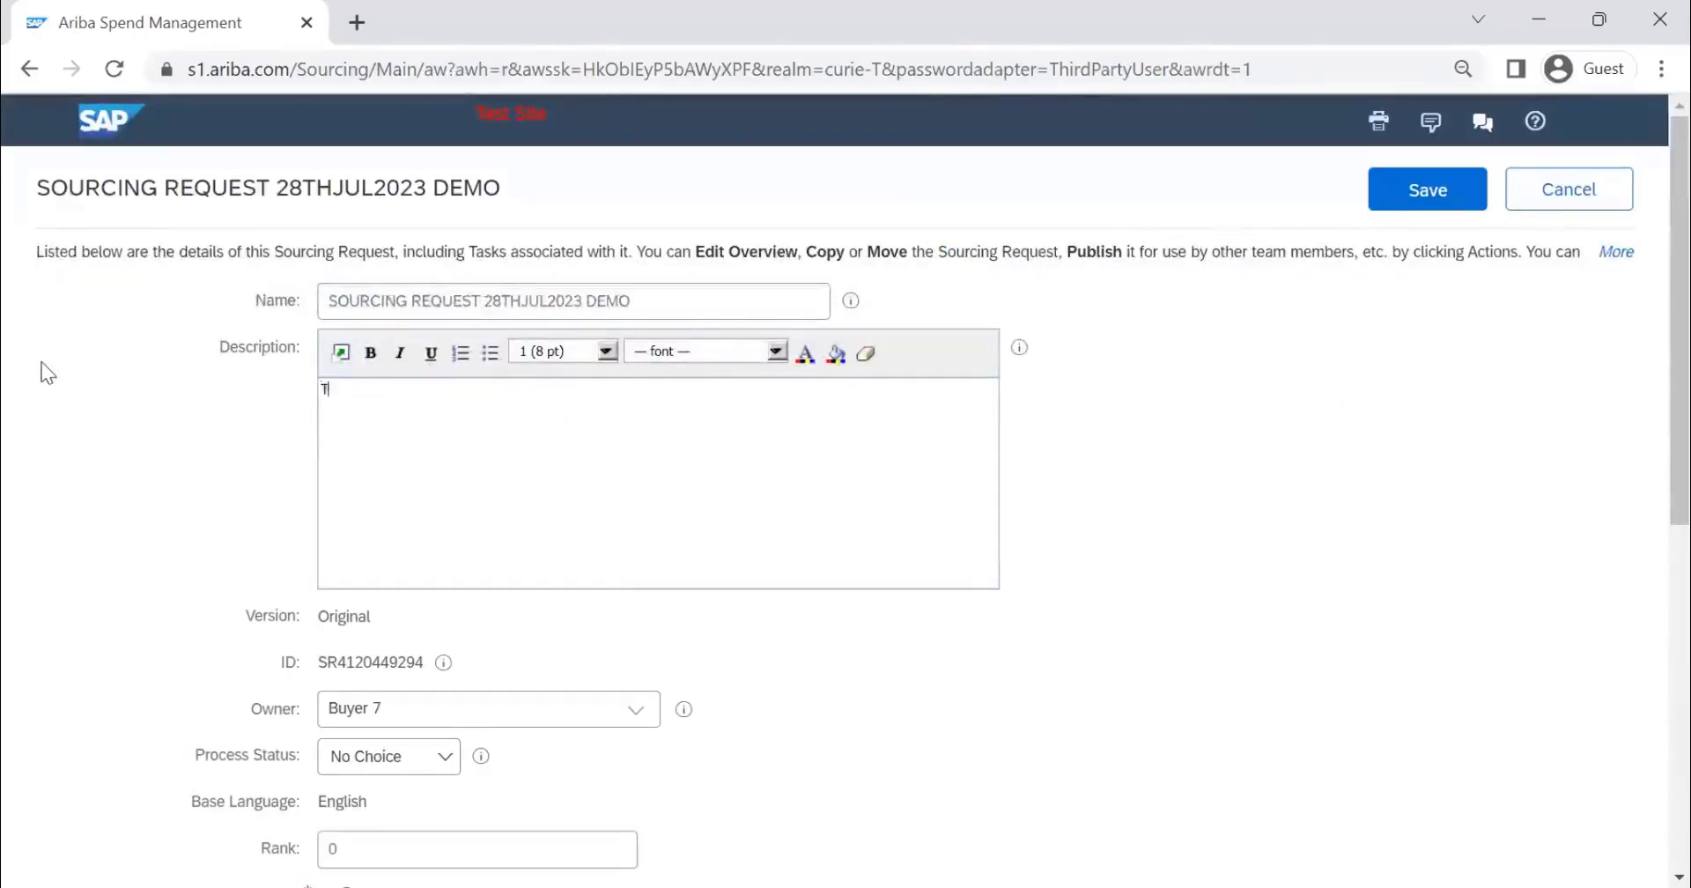
text(his template is cra)
key(BackSpace)
text(eated)
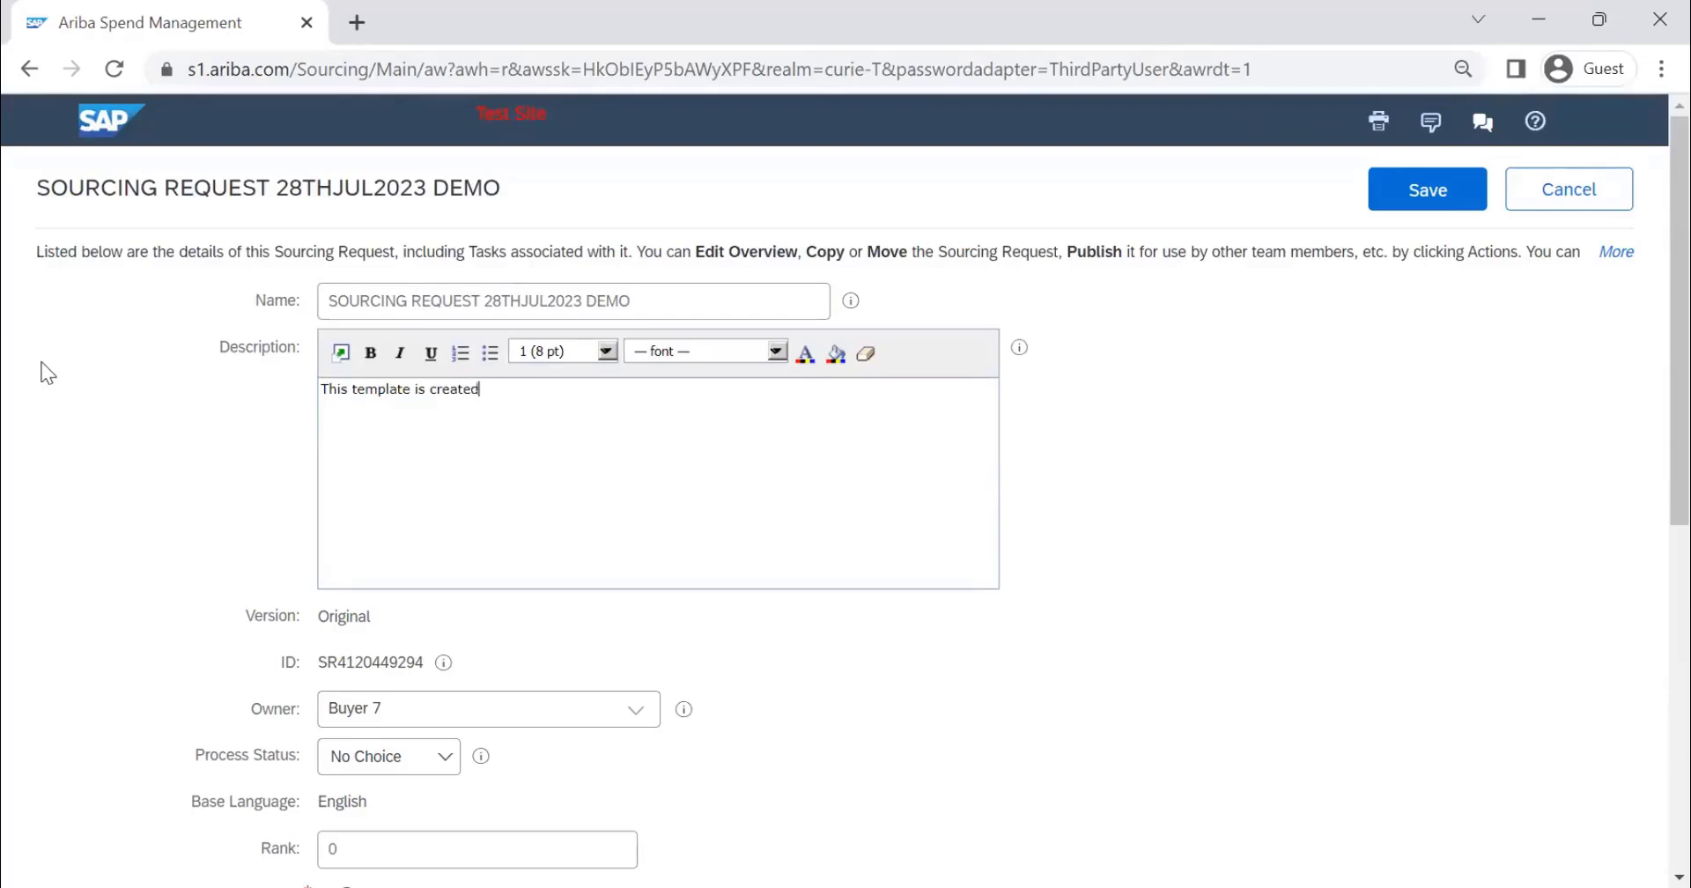
text( from Best Practice template.)
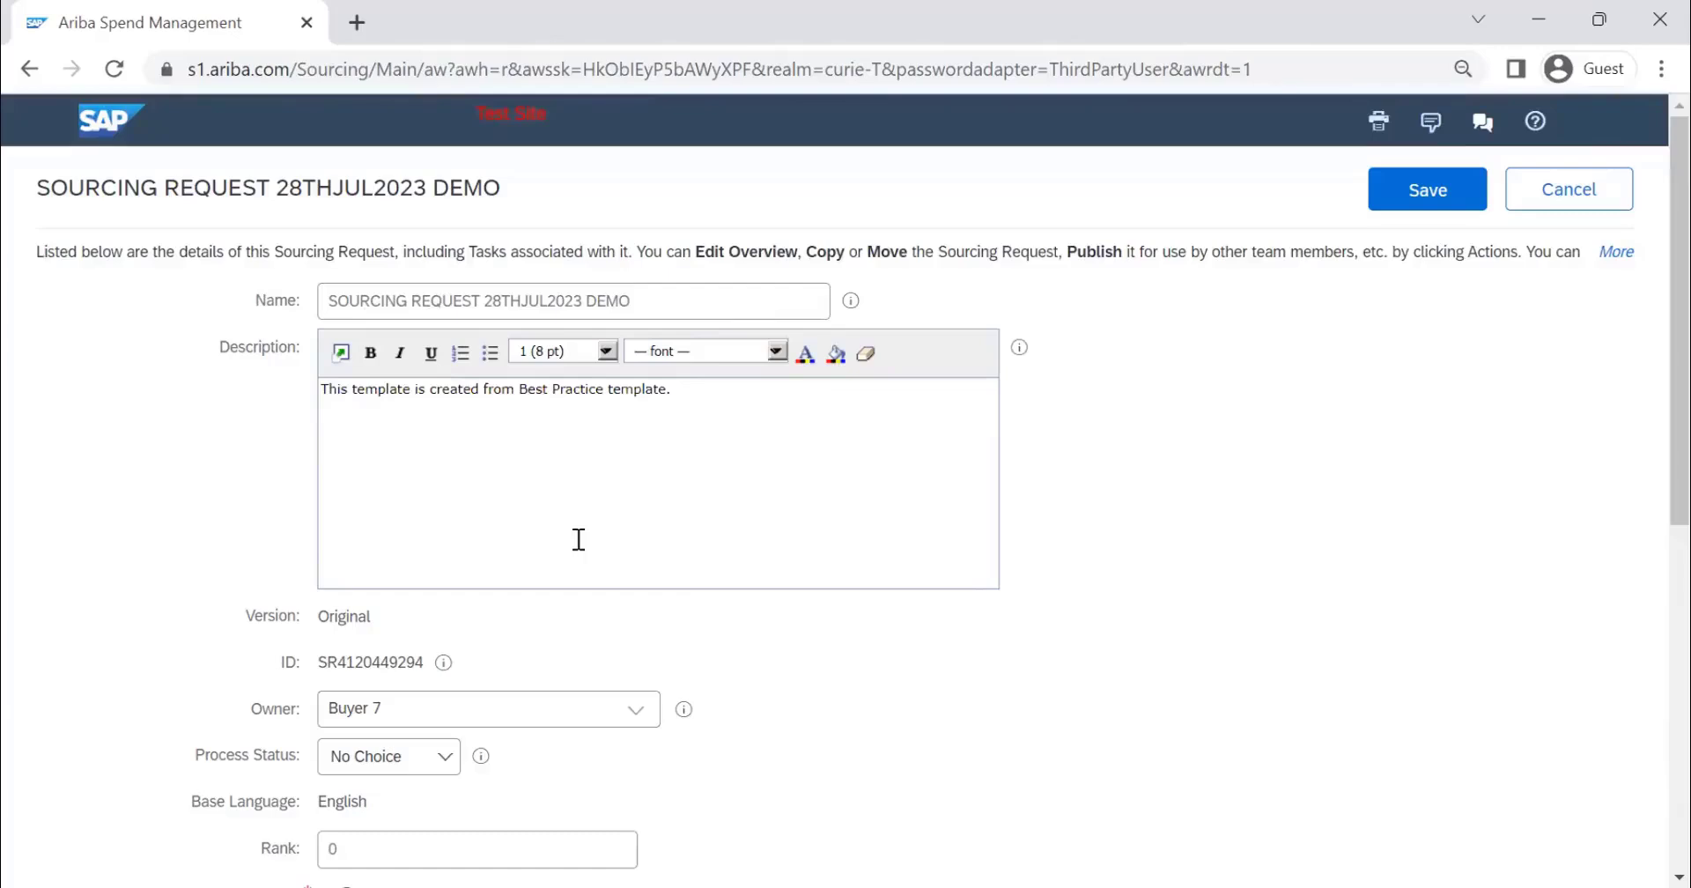
- Review the available Owner and Process Status choices and the Rank field, keeping No Choice as the process status
scroll(608, 519, down, 1)
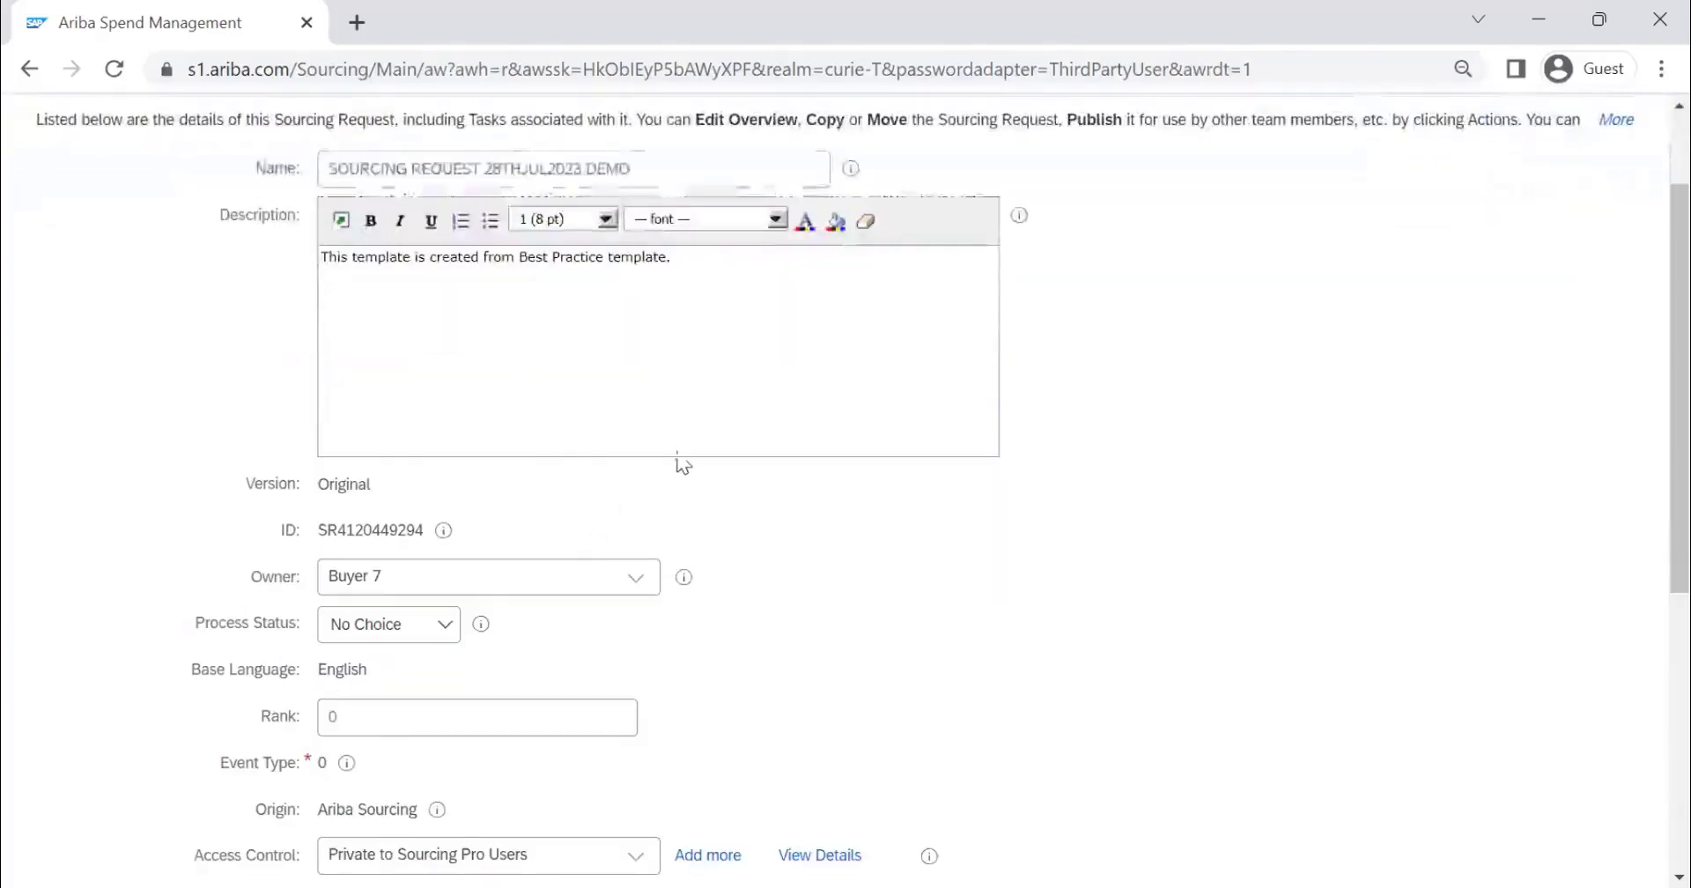
scroll(1036, 391, down, 1)
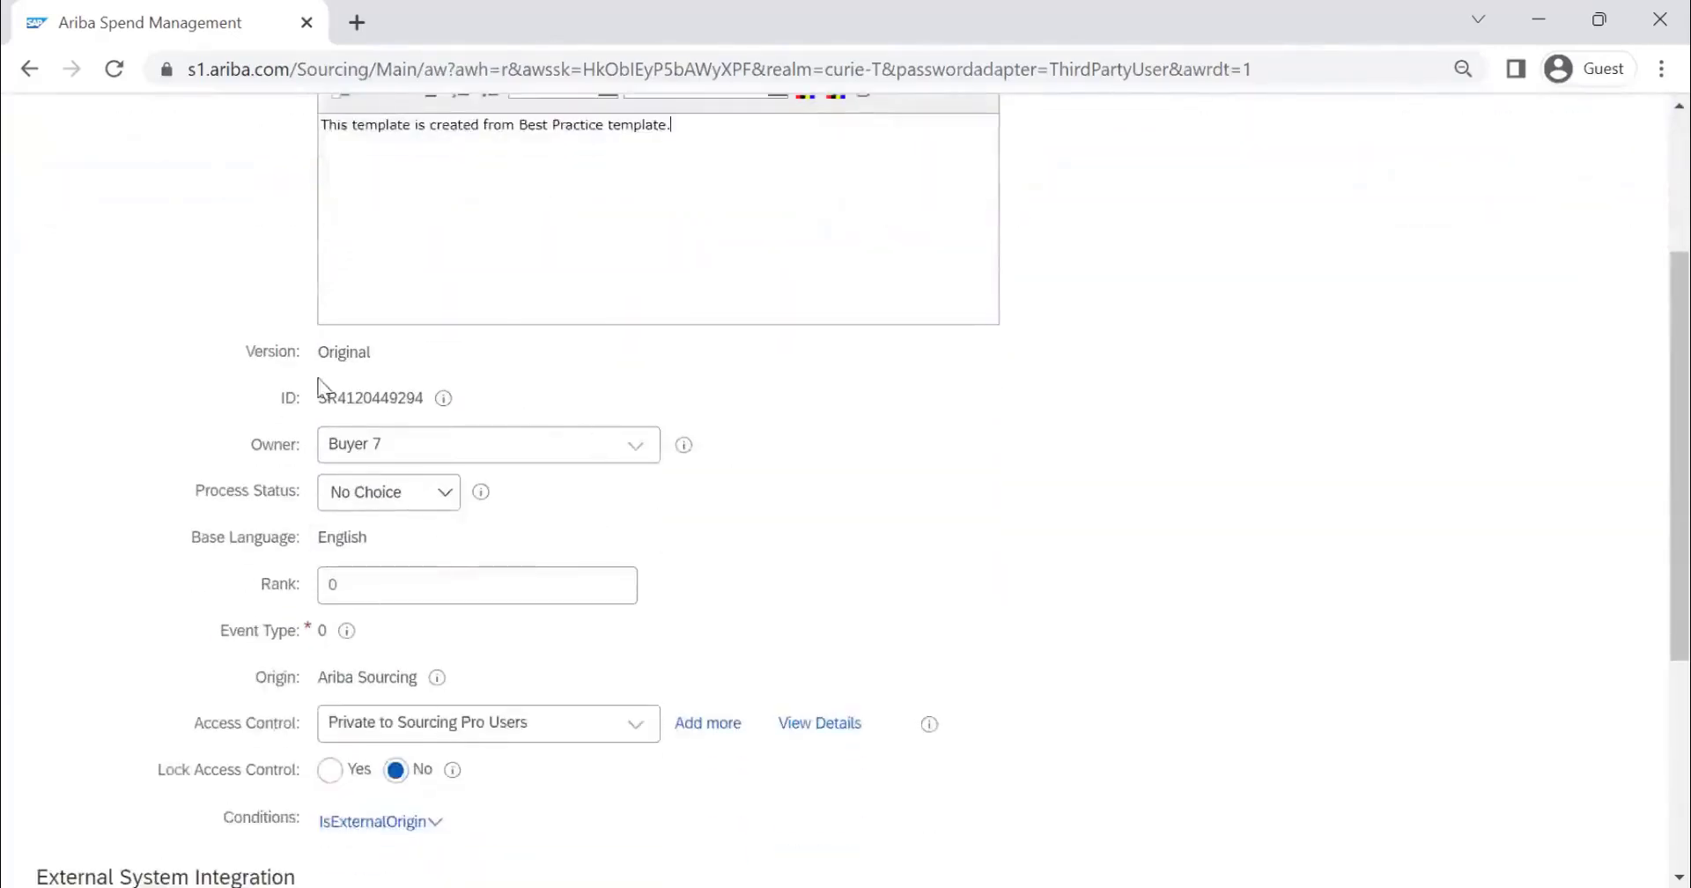
scroll(567, 480, up, 2)
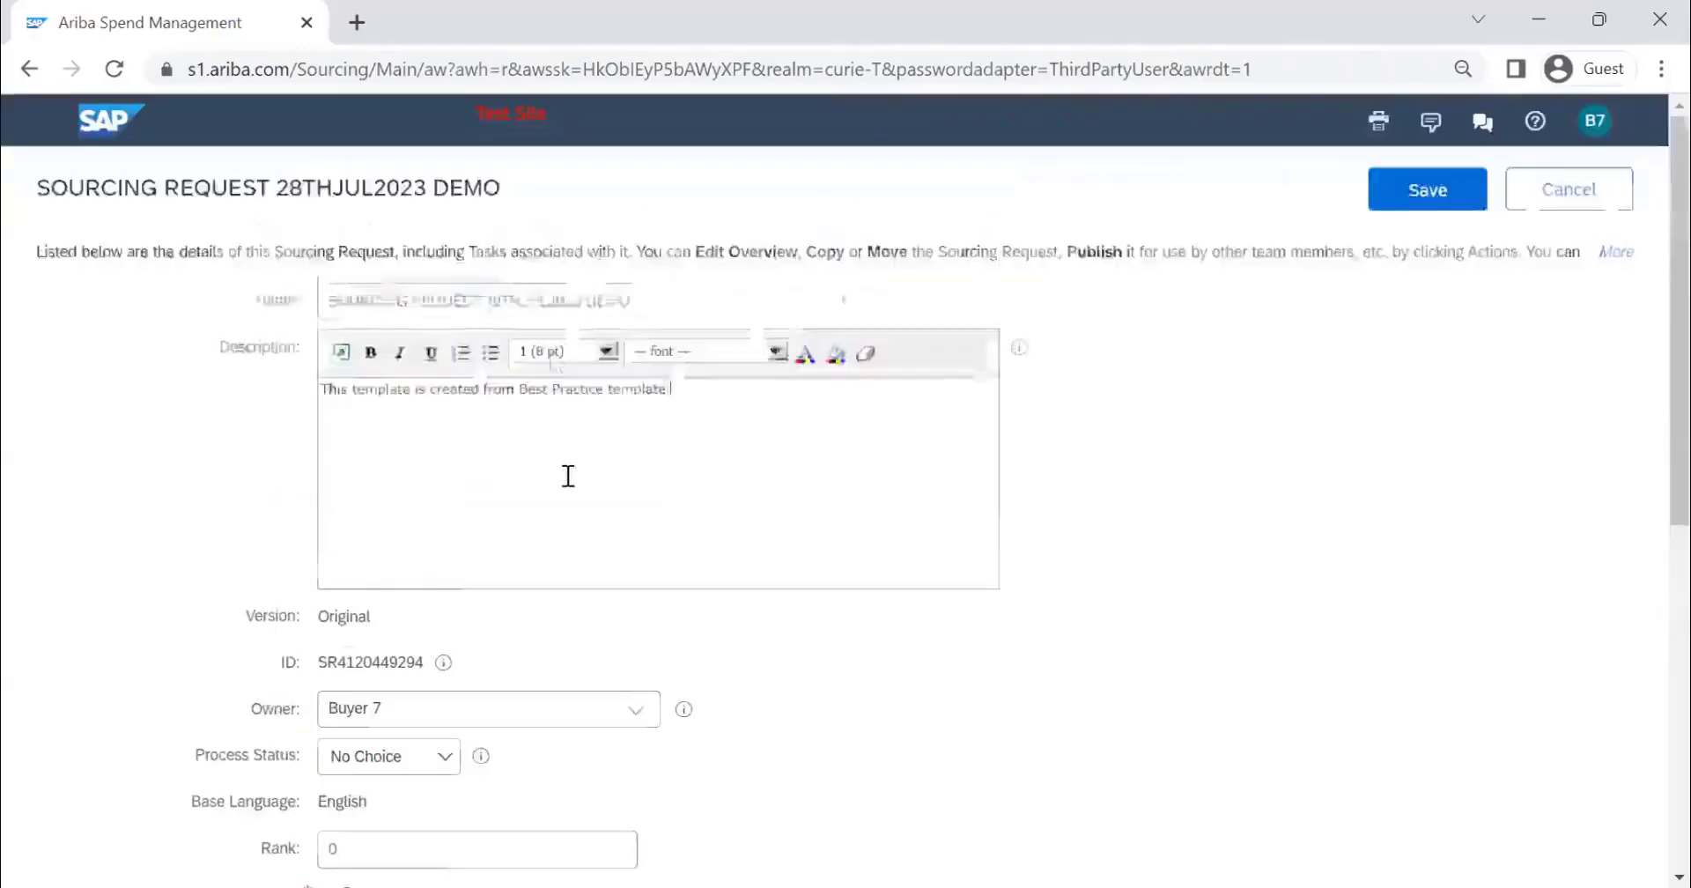
scroll(566, 485, down, 2)
click(635, 448)
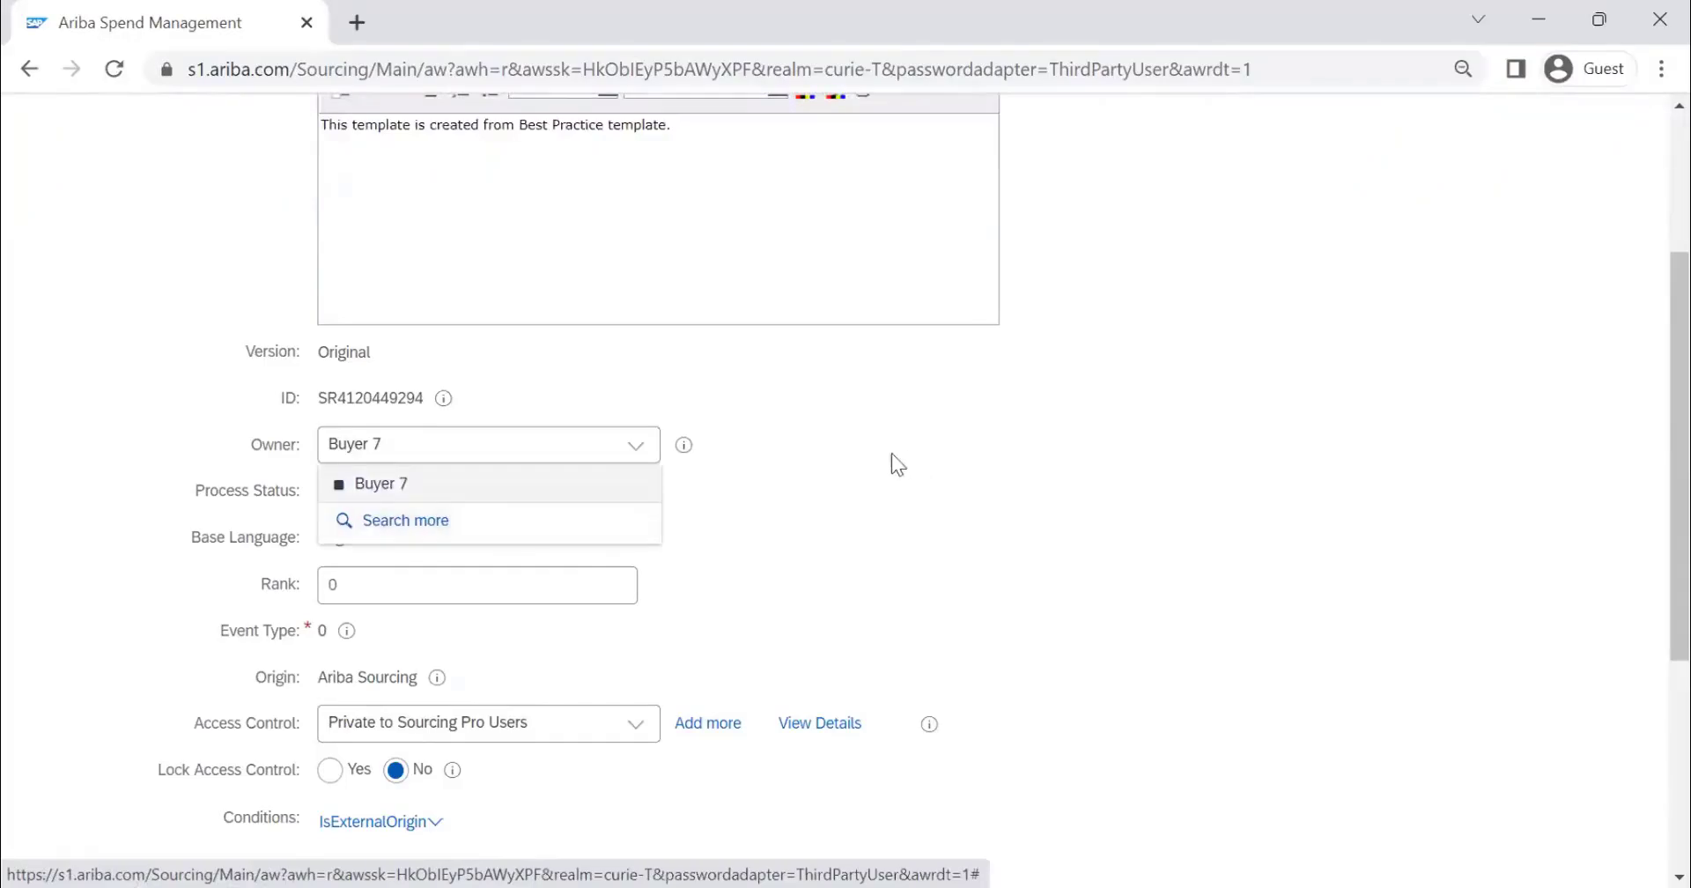
click(419, 442)
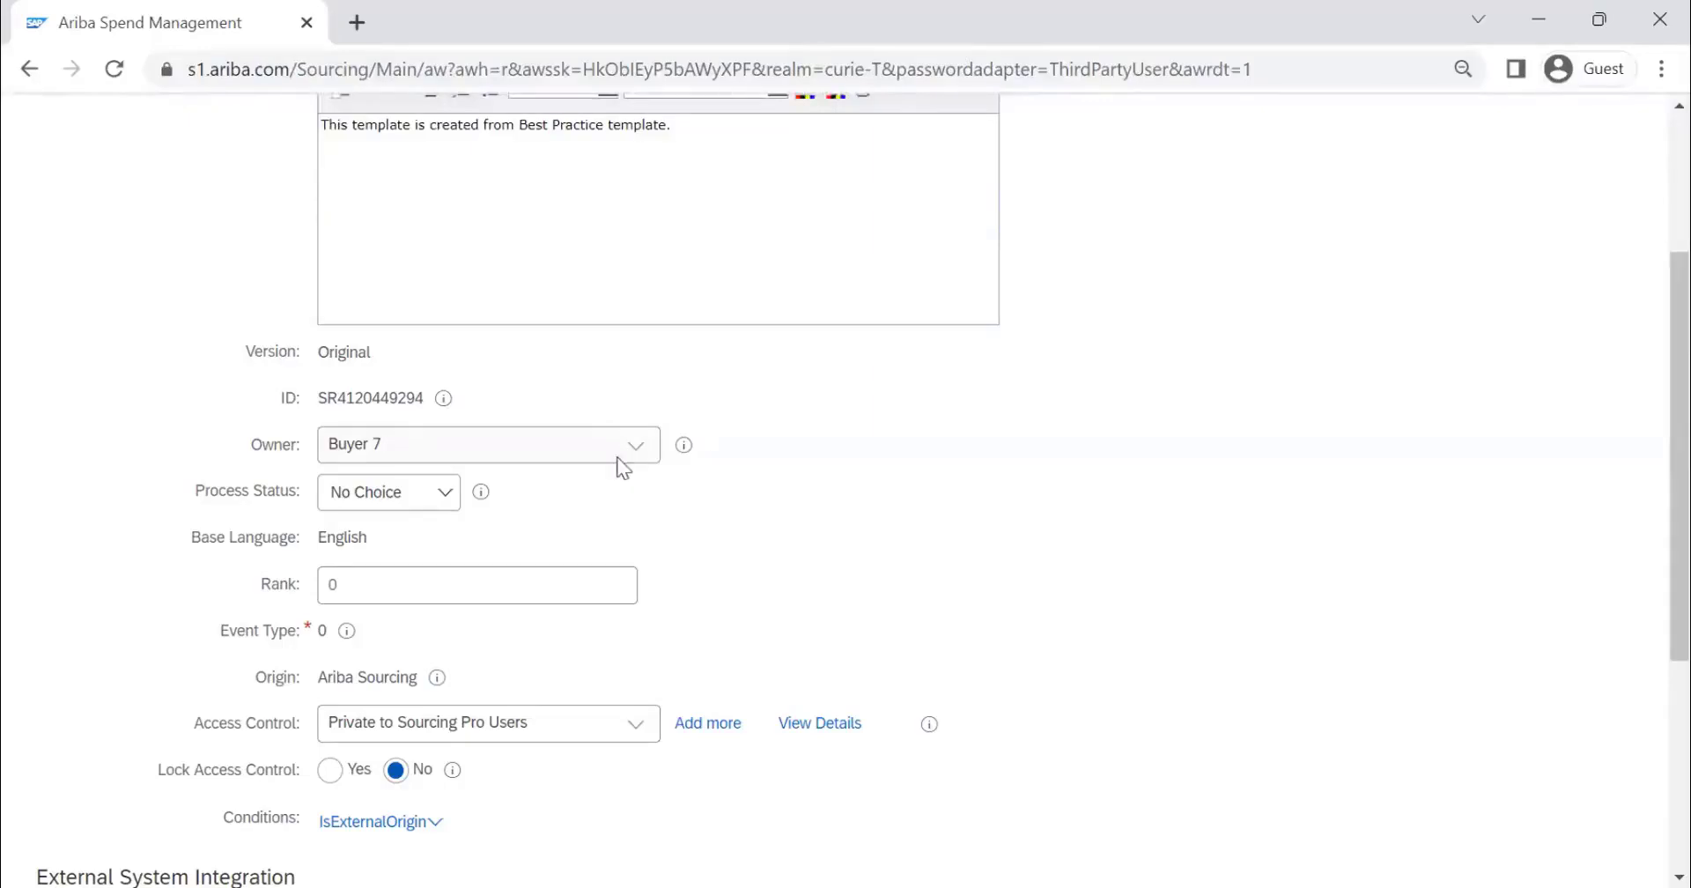
click(408, 499)
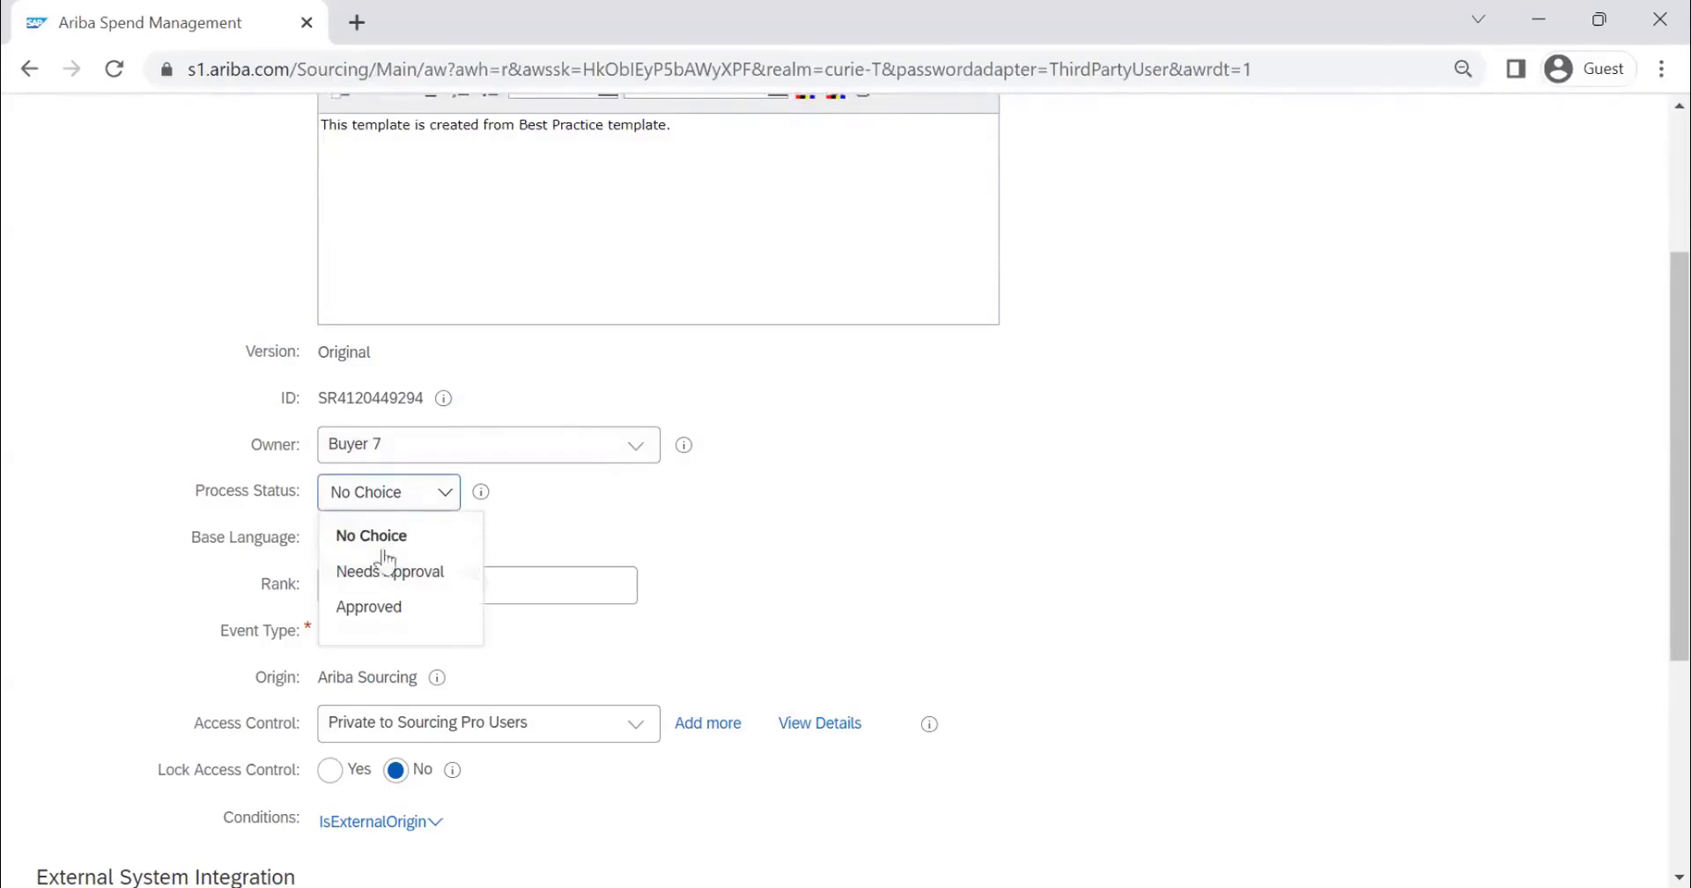
click(385, 542)
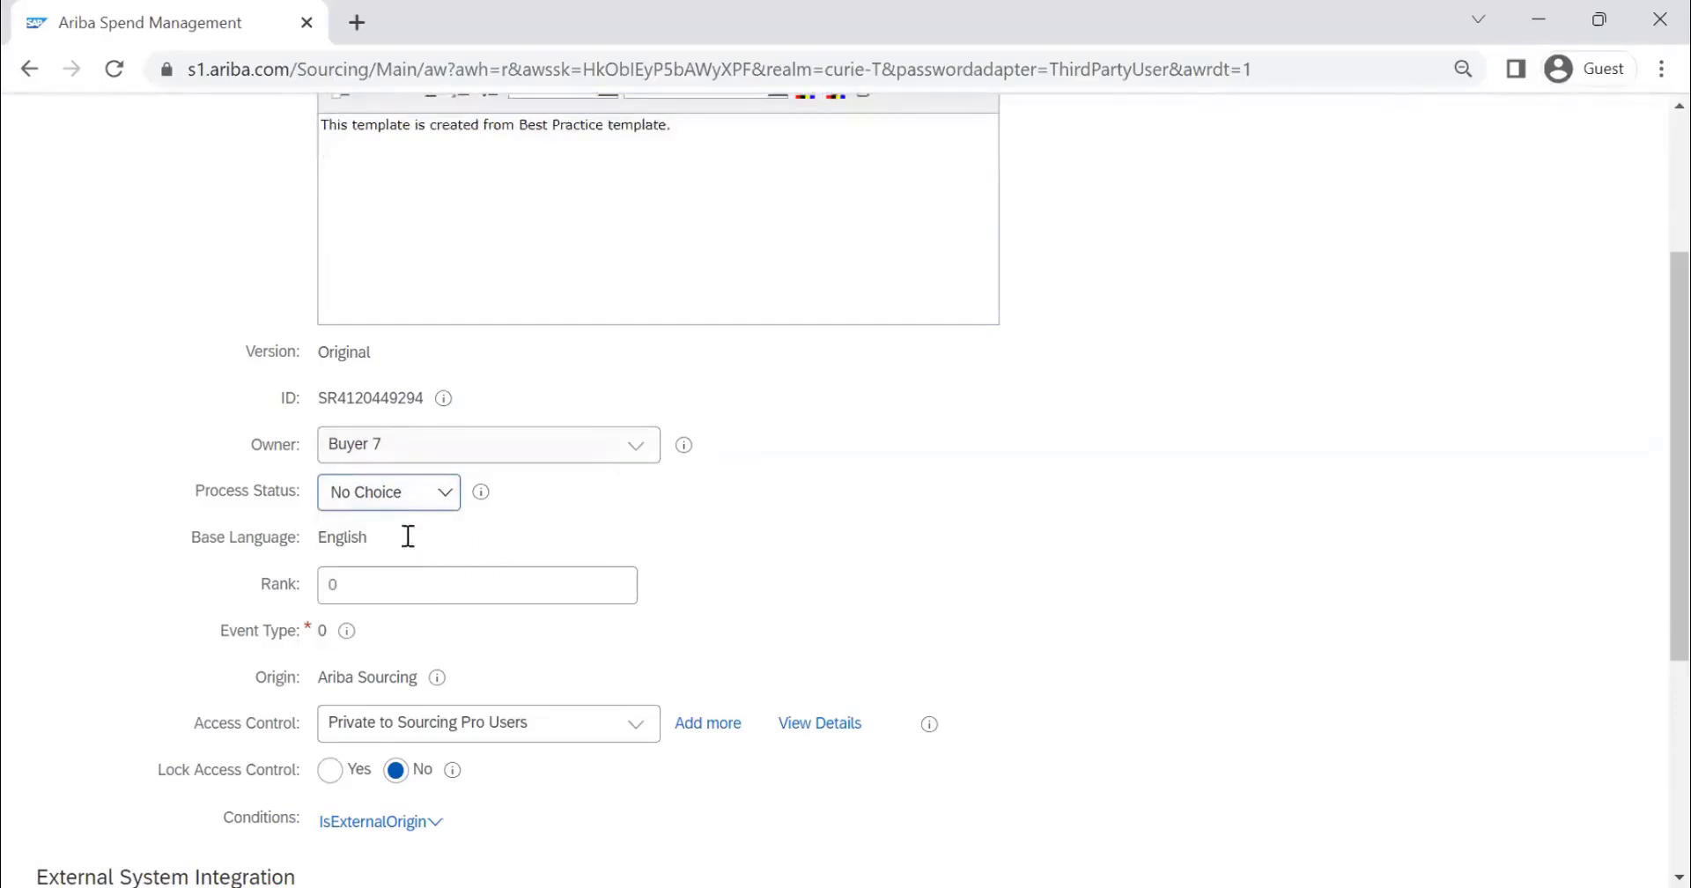
scroll(410, 585, down, 2)
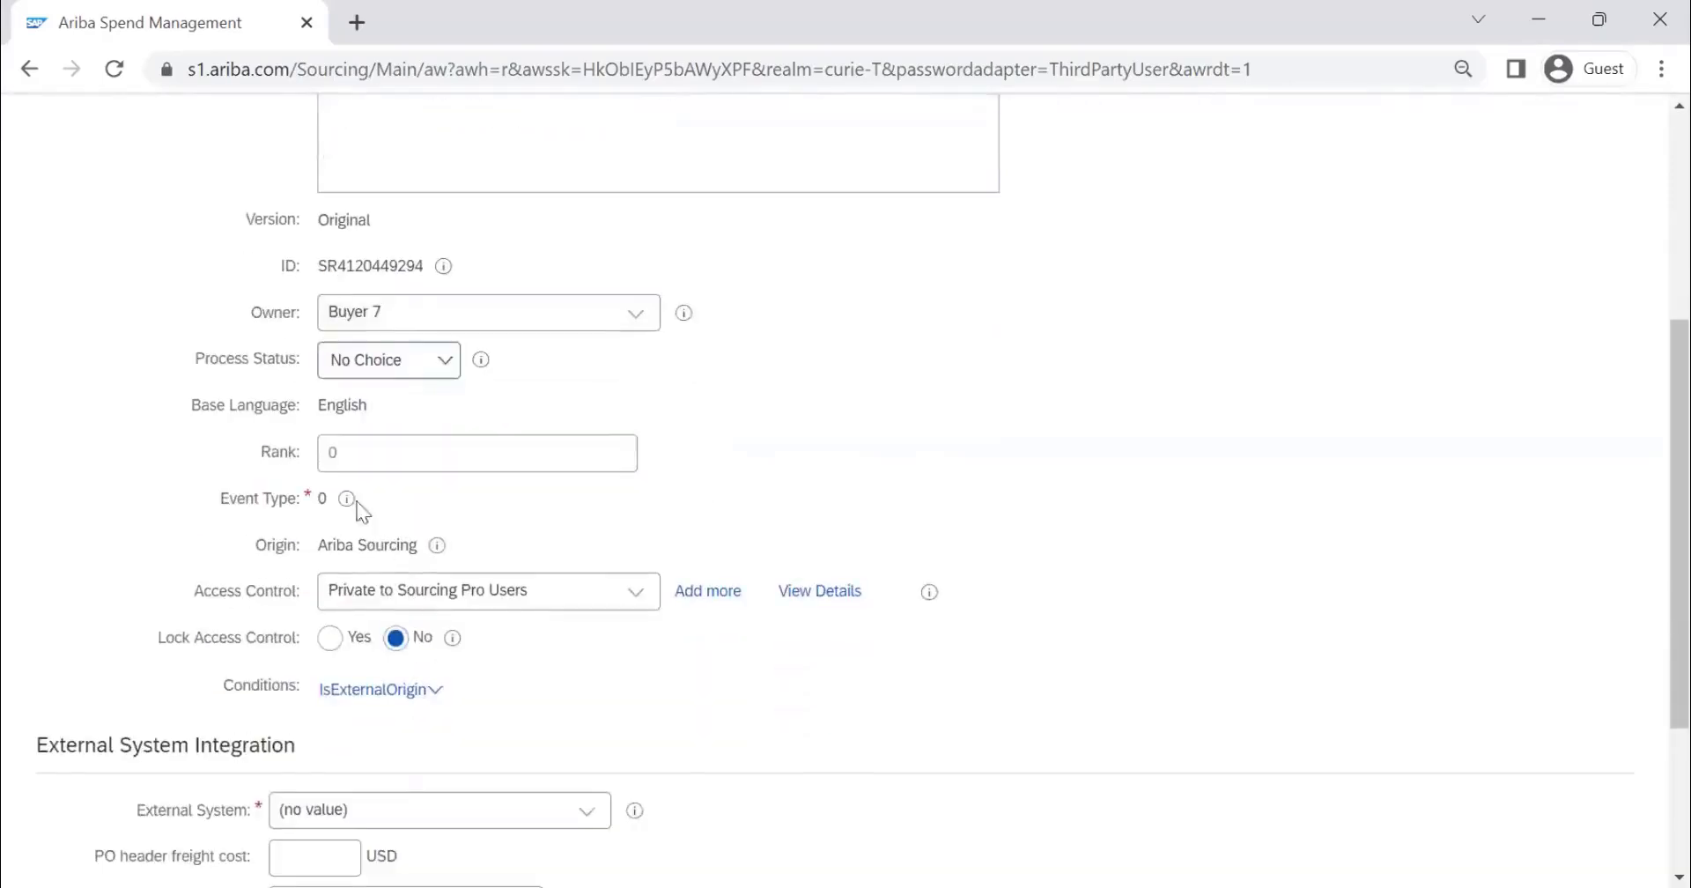
double_click(350, 453)
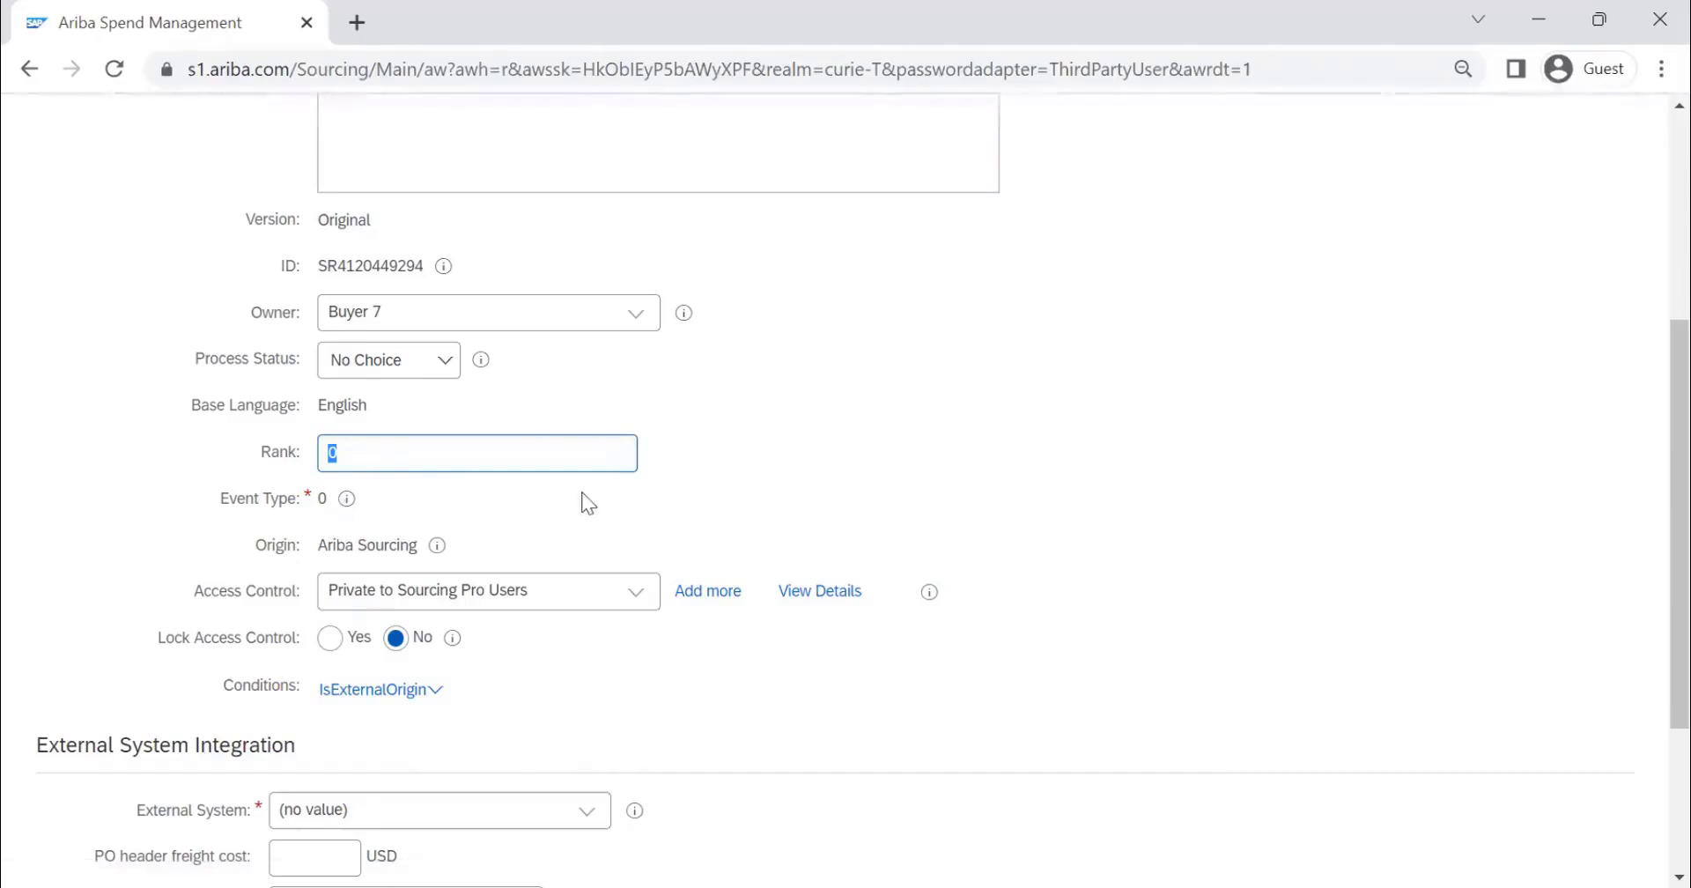
scroll(427, 437, down, 2)
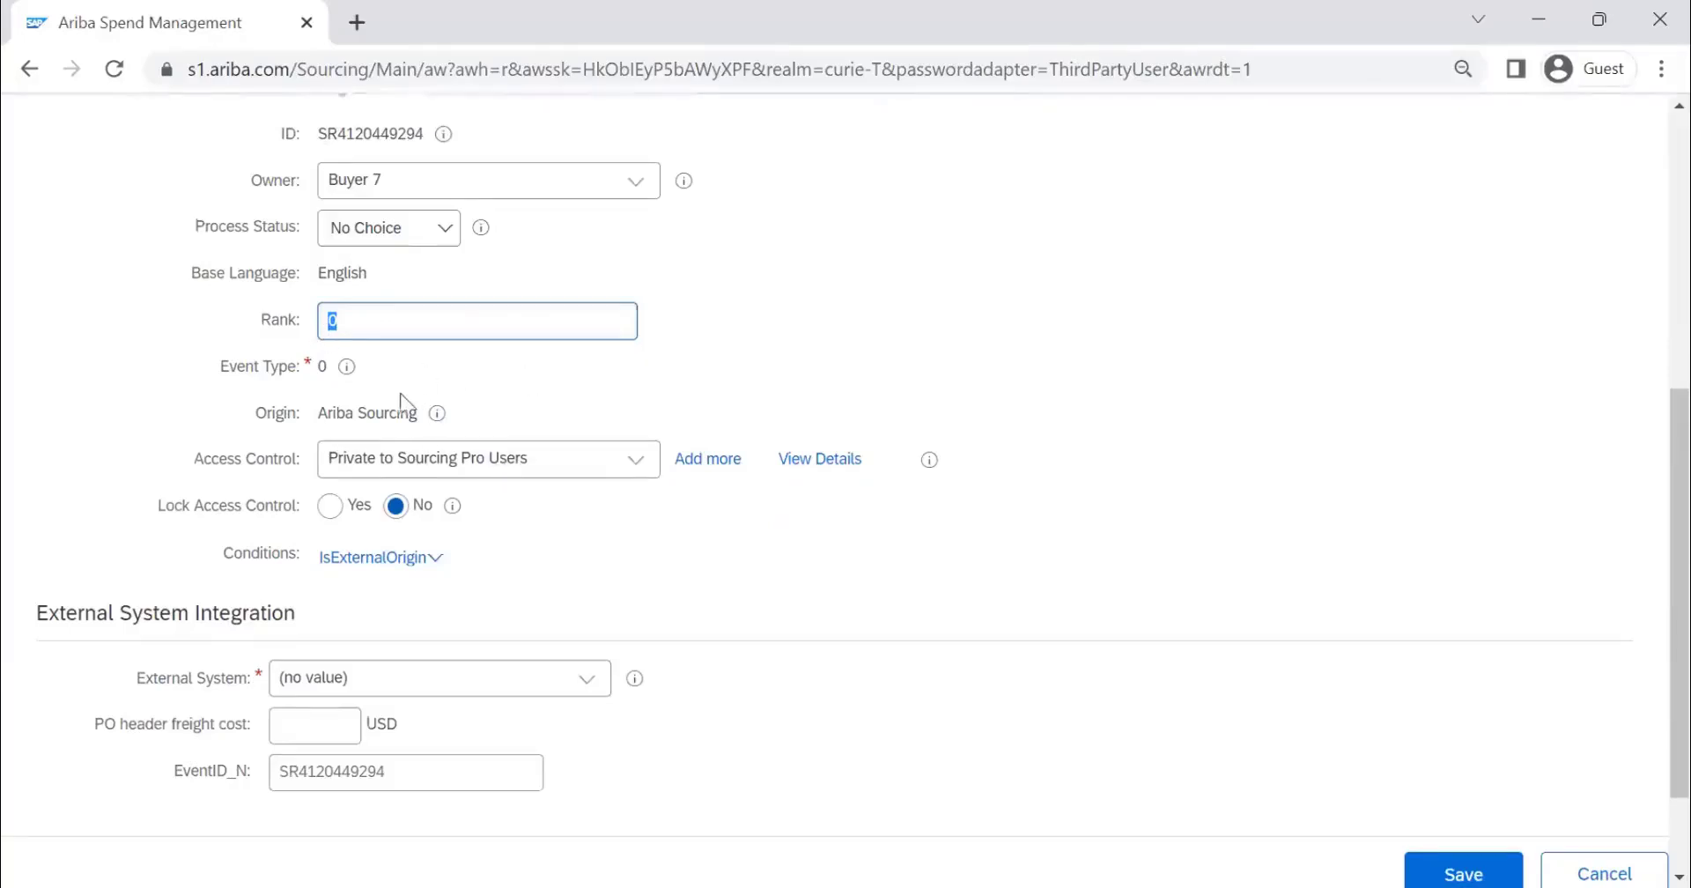
scroll(401, 401, down, 2)
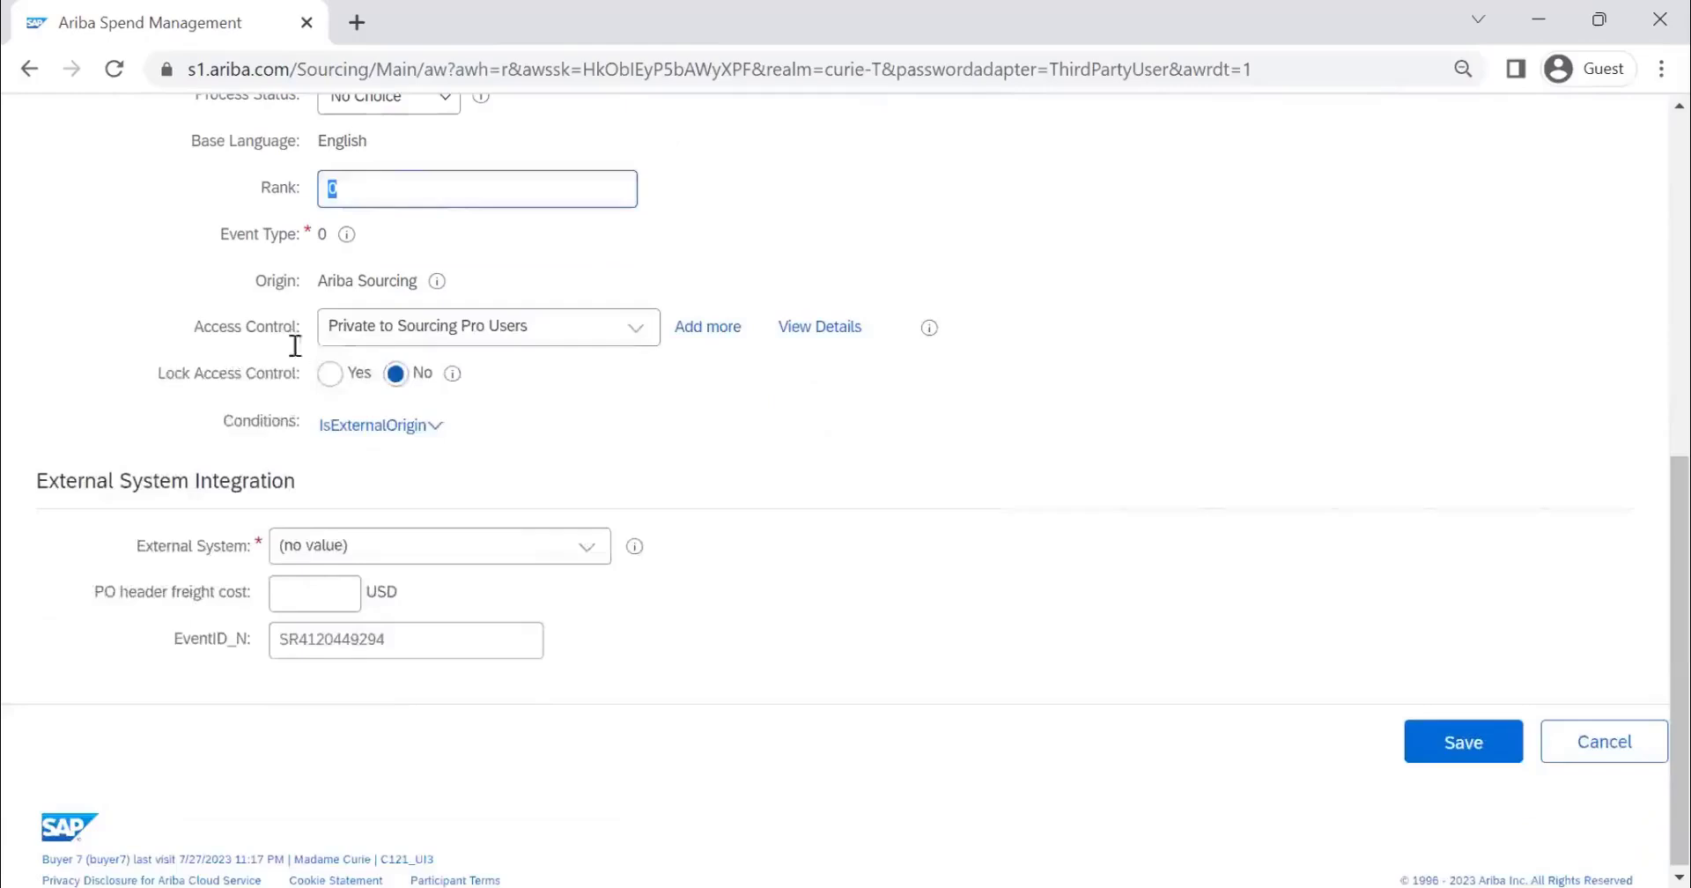
- Look through the full list of Access Control values and close it with only Private to Sourcing Pro Users selected
click(636, 342)
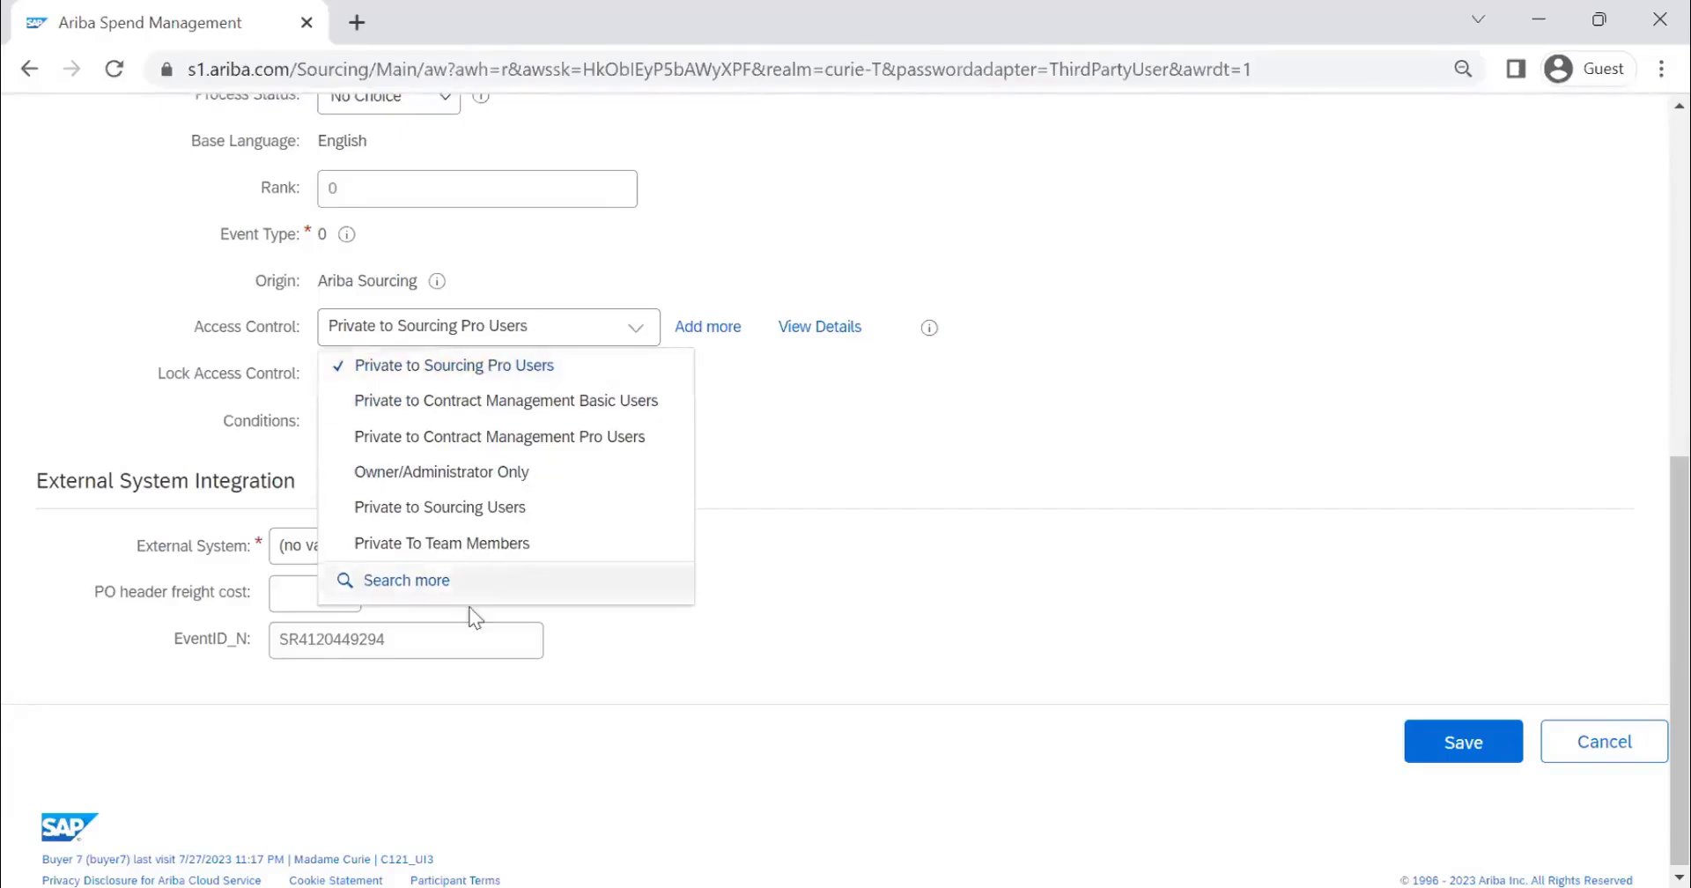
click(441, 578)
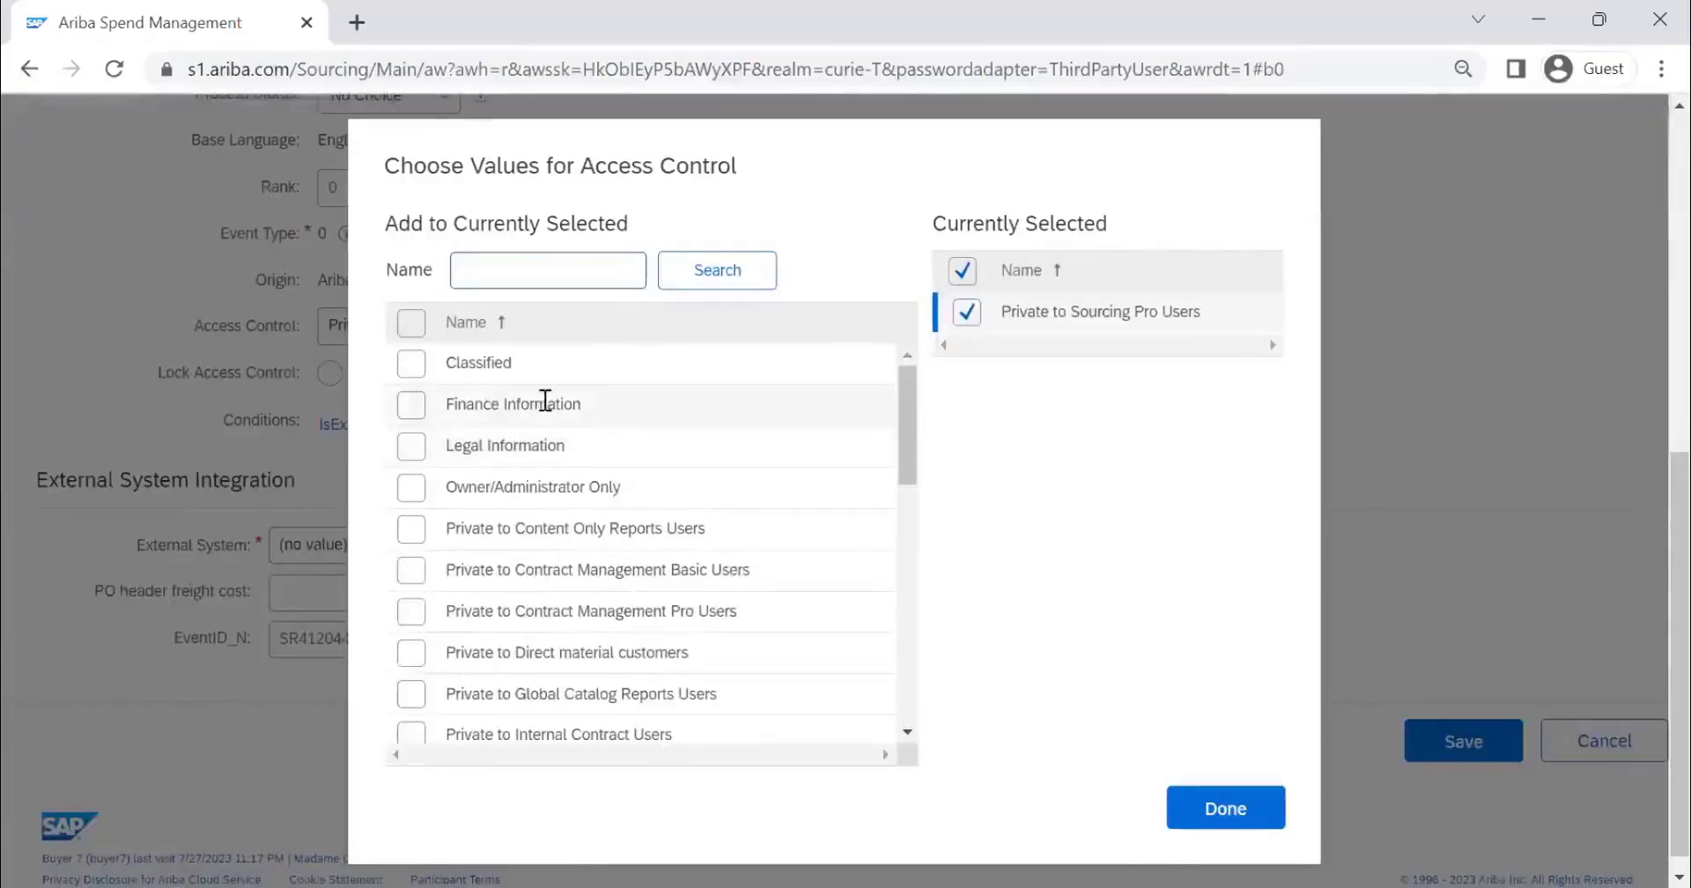
scroll(548, 401, down, 3)
scroll(550, 449, down, 3)
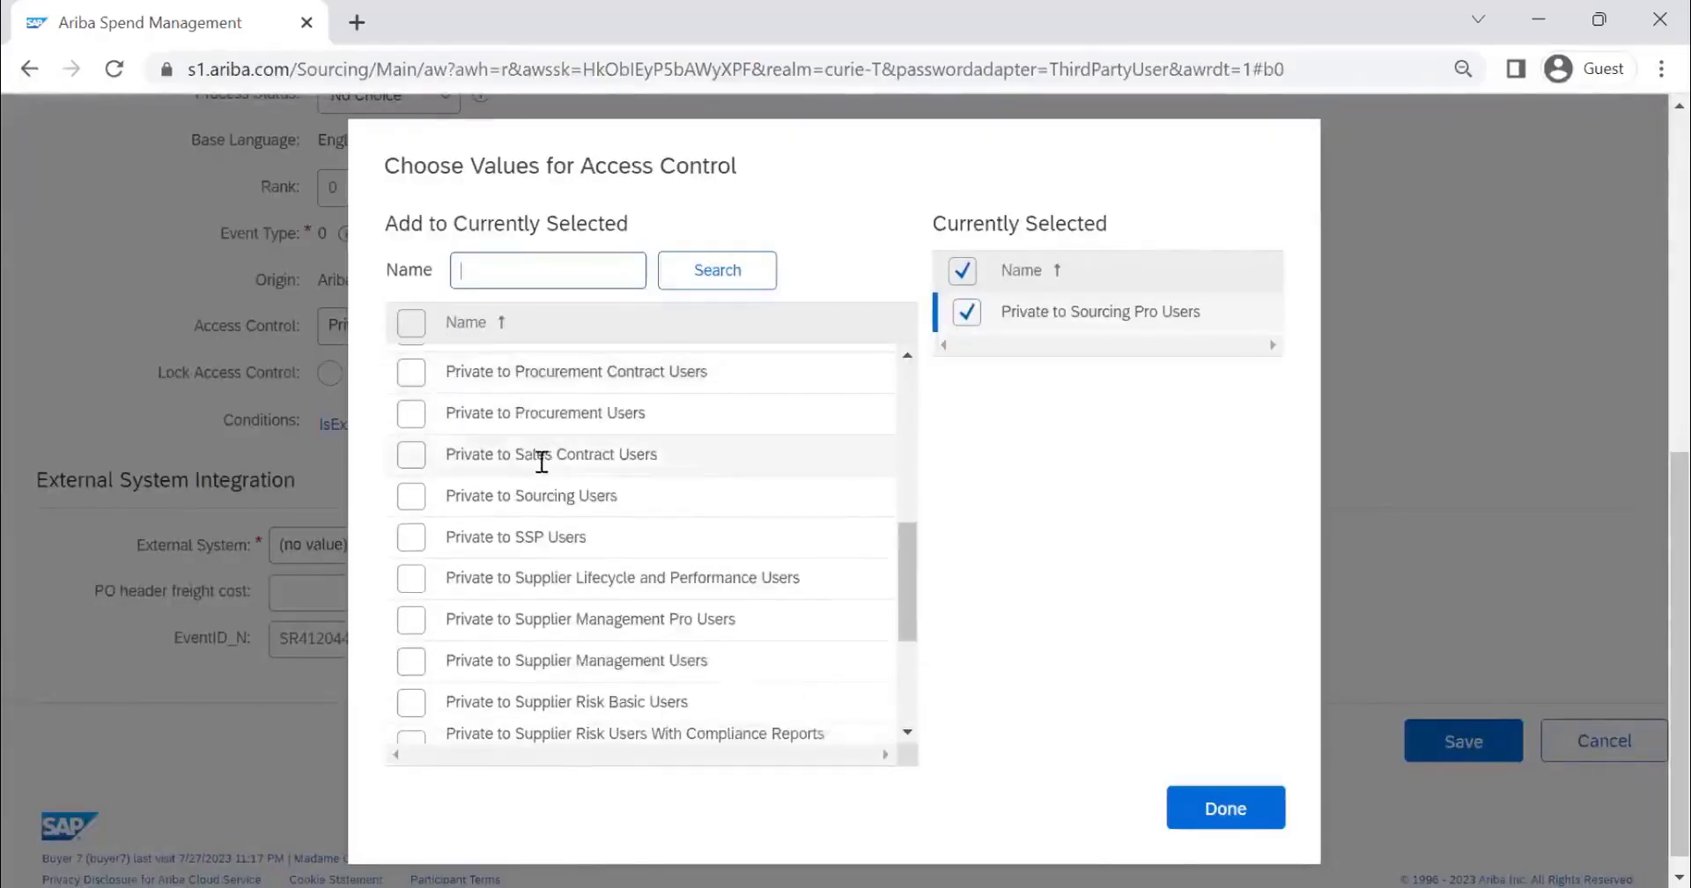
scroll(541, 461, down, 3)
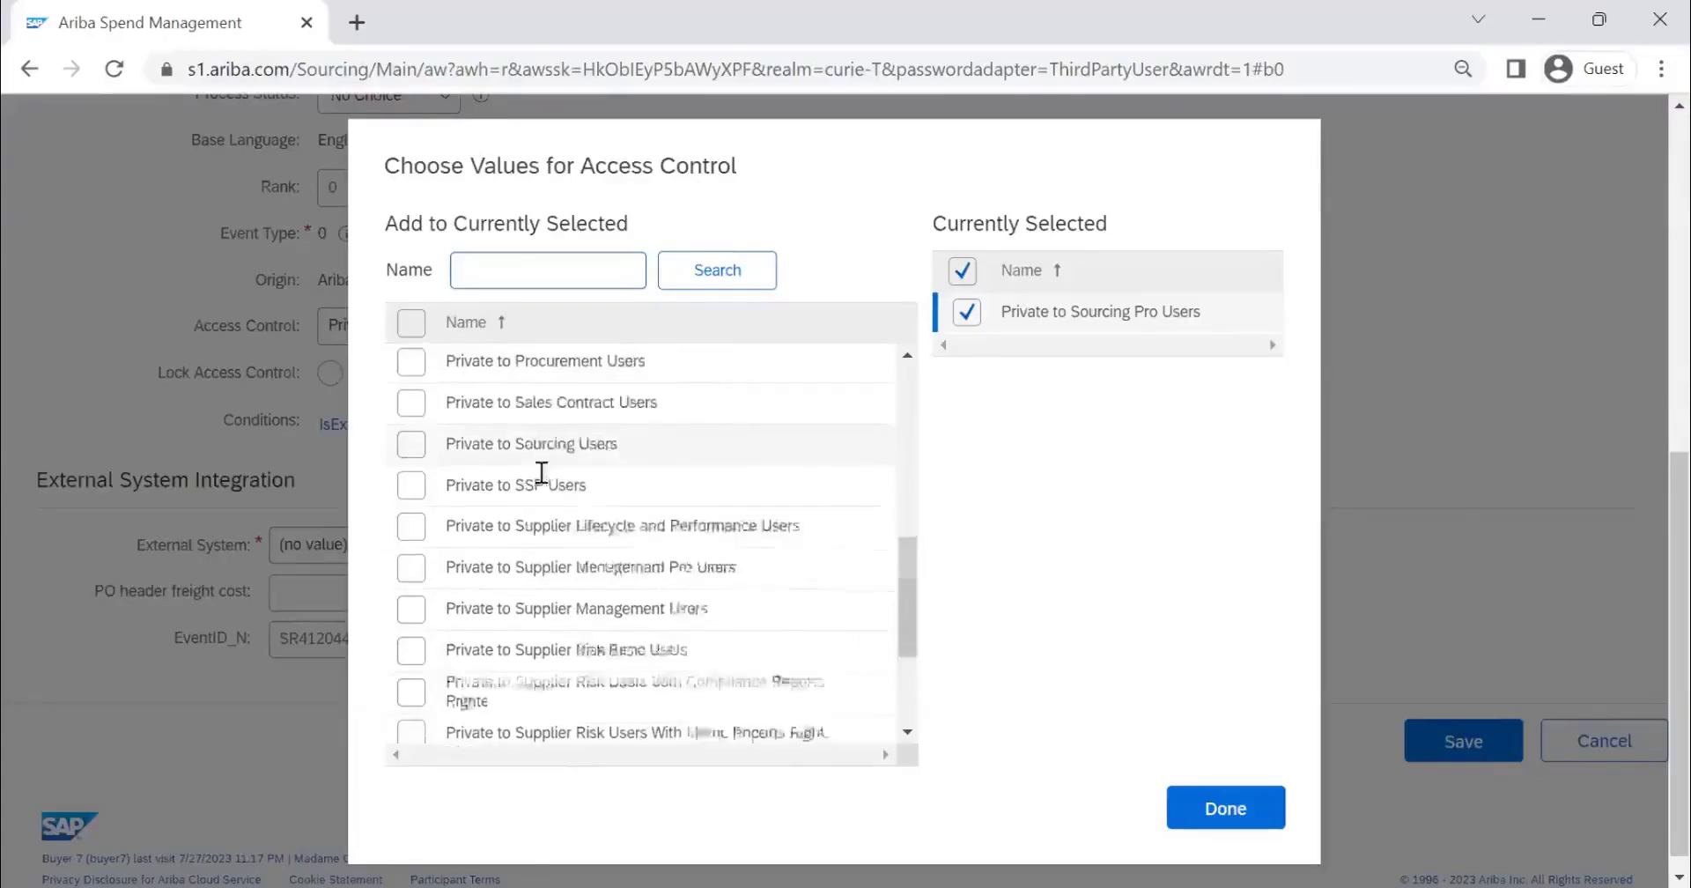
scroll(539, 479, down, 1)
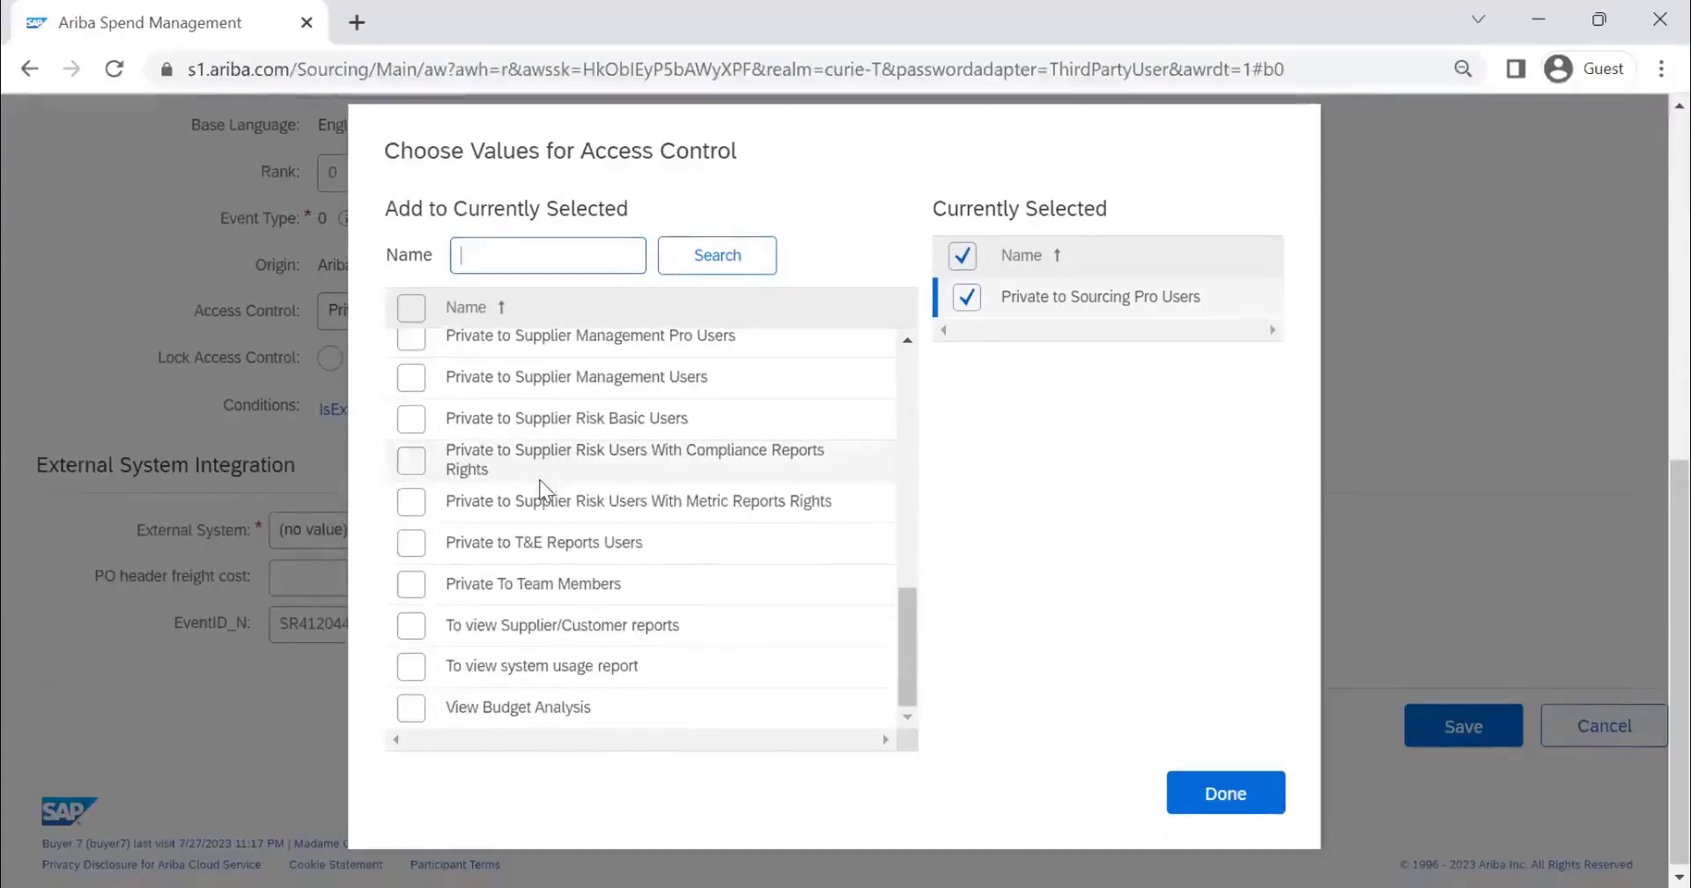
scroll(539, 484, up, 6)
scroll(540, 487, up, 3)
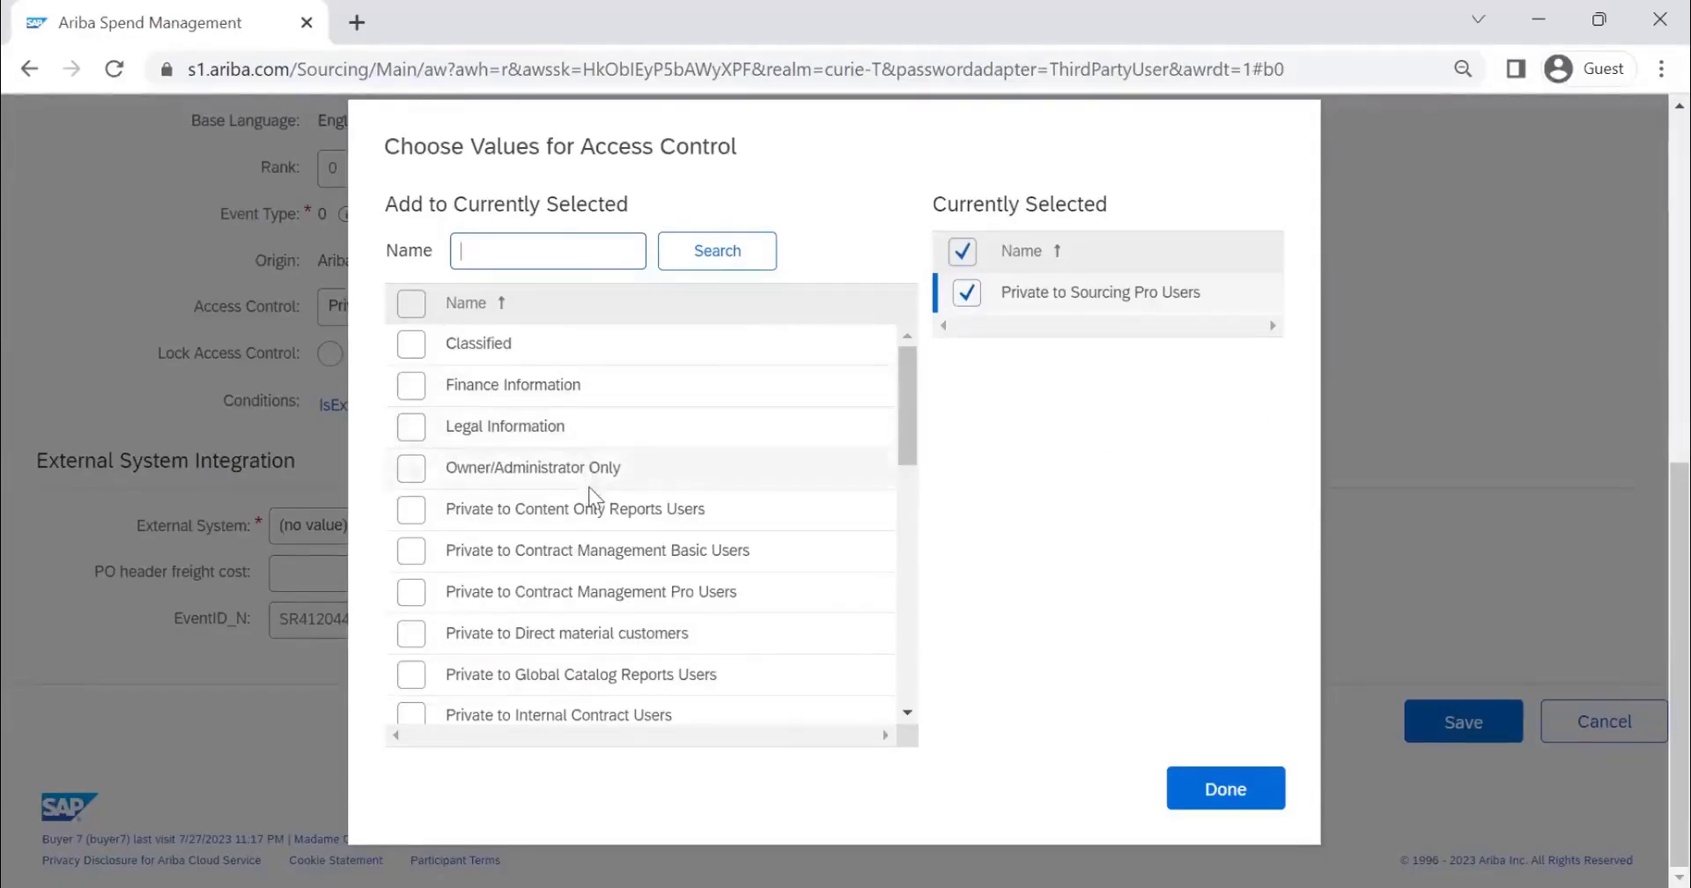
scroll(592, 510, down, 3)
scroll(592, 502, down, 7)
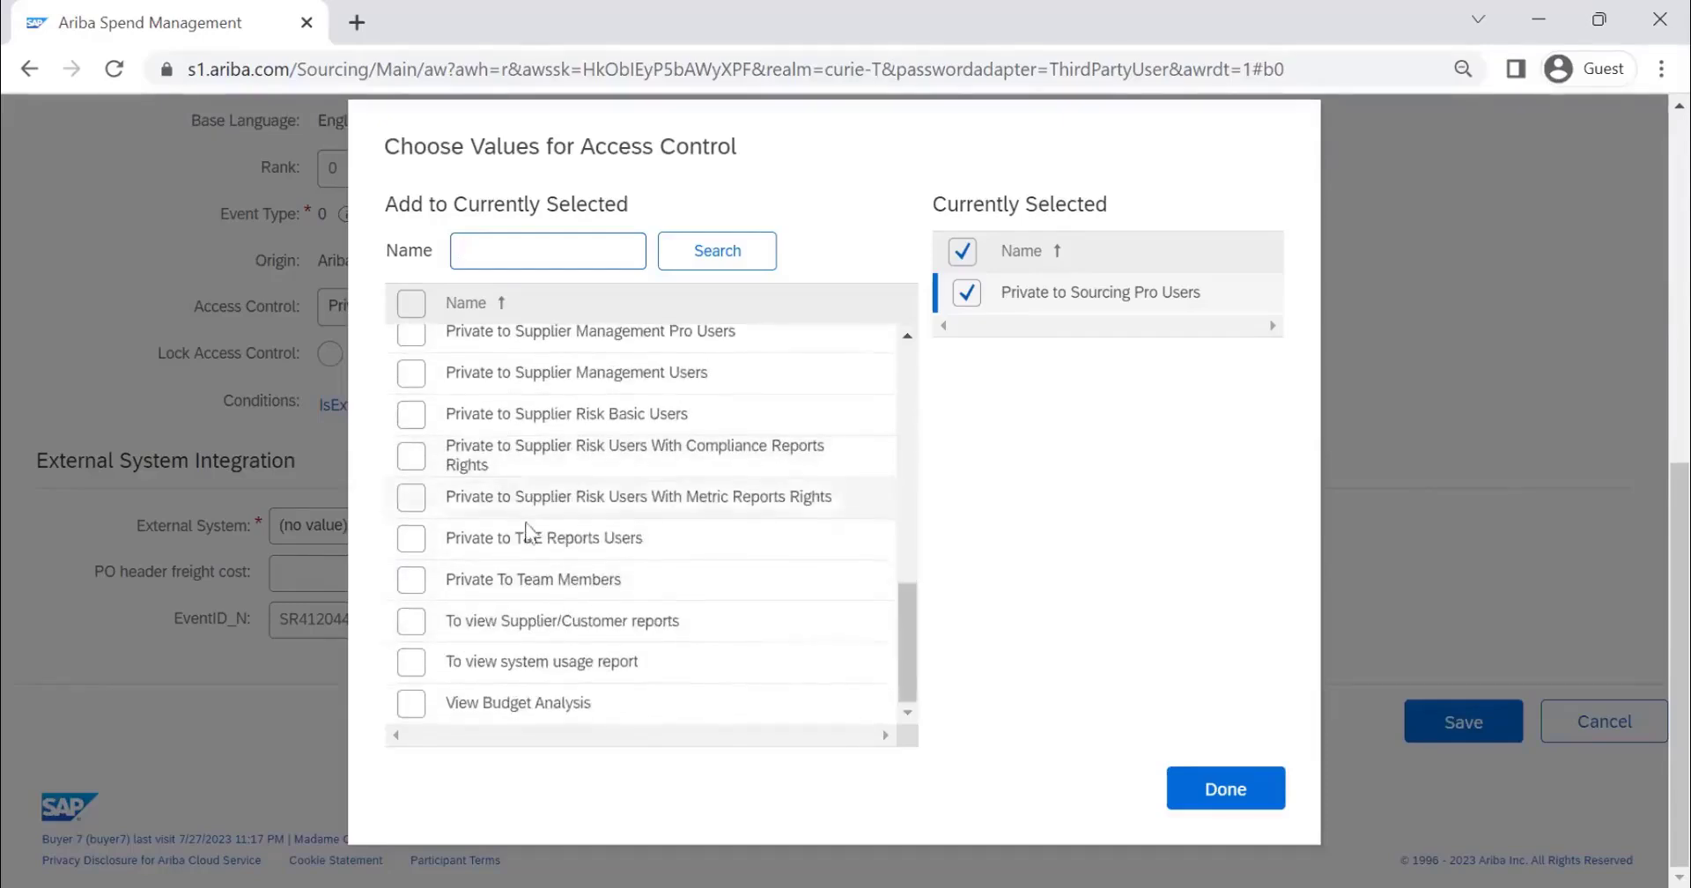
scroll(585, 691, up, 10)
scroll(555, 415, up, 2)
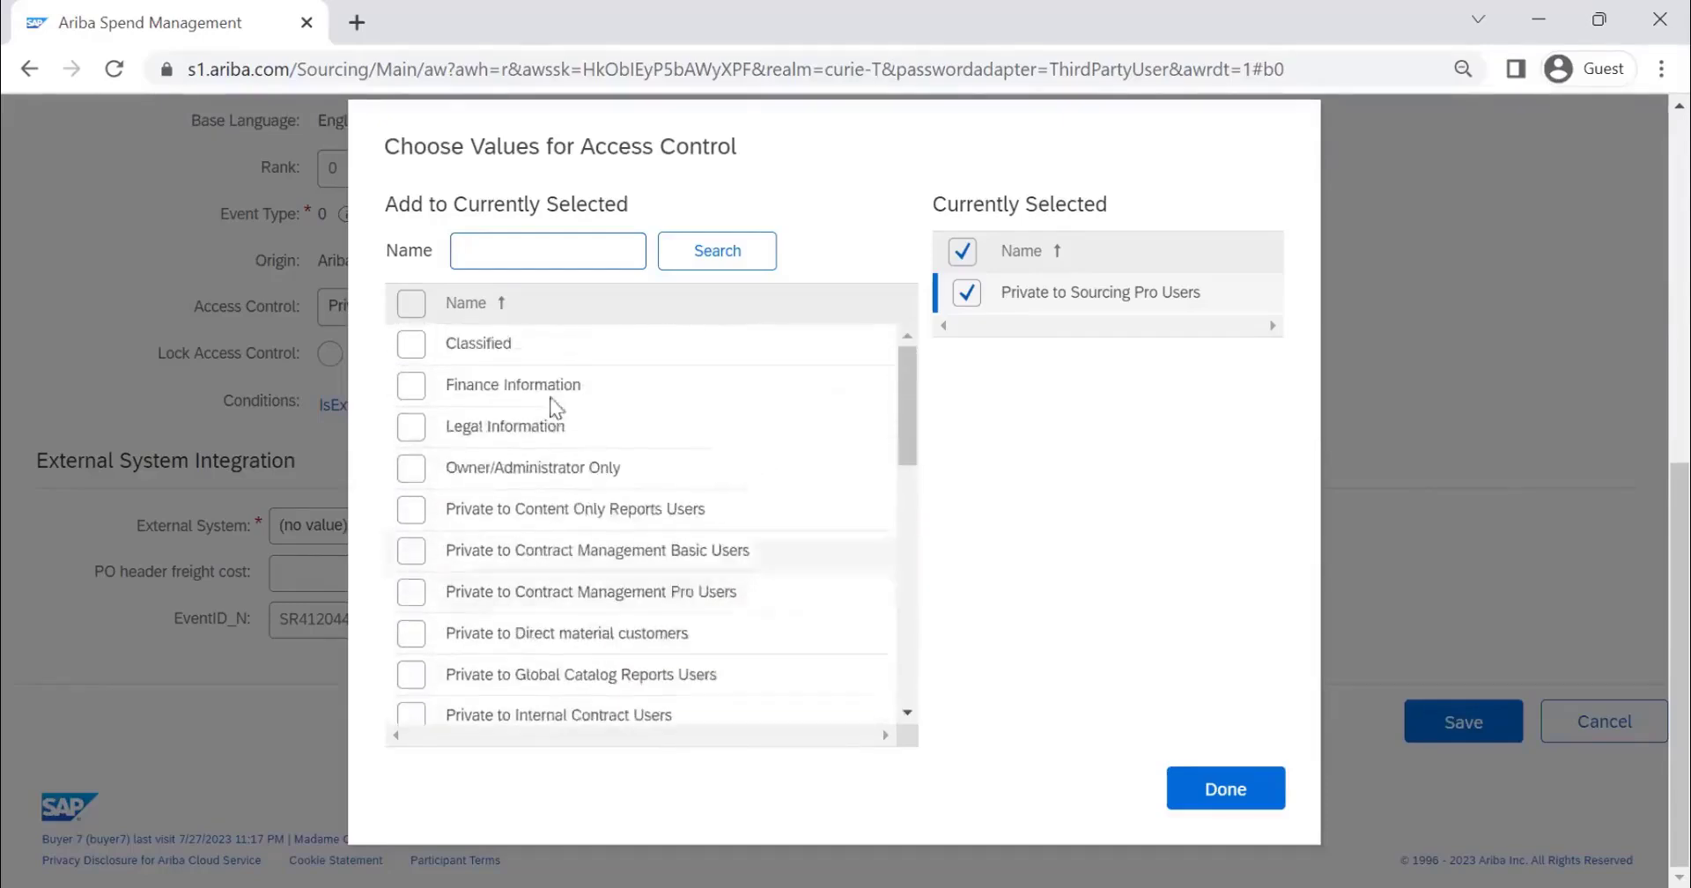
scroll(559, 494, up, 4)
scroll(837, 433, down, 4)
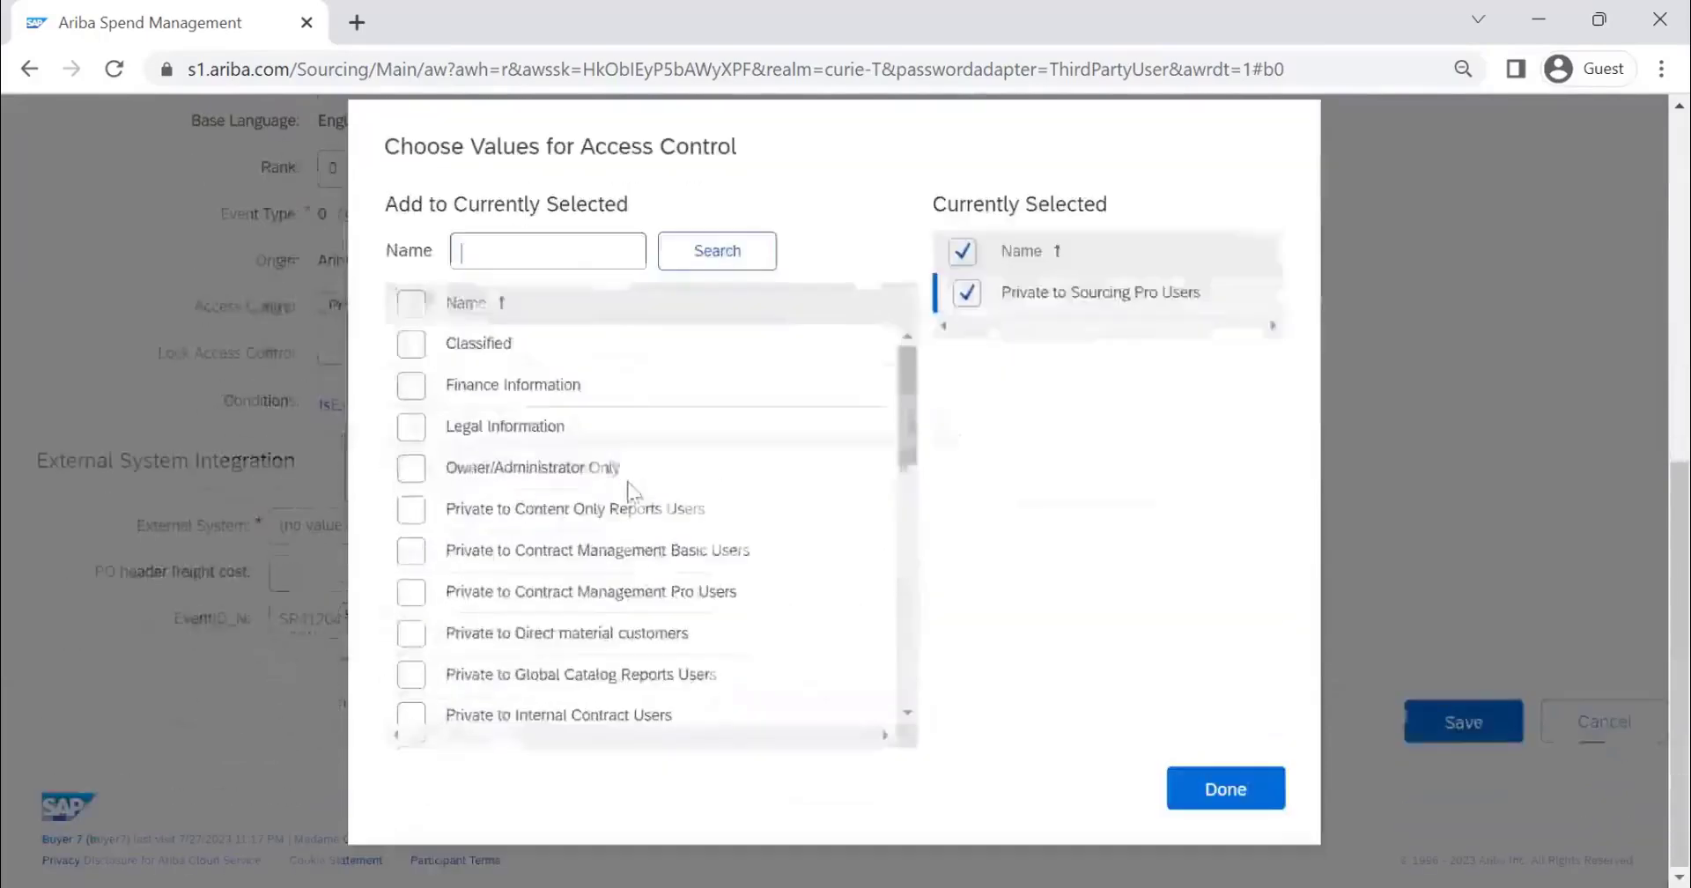
click(1223, 793)
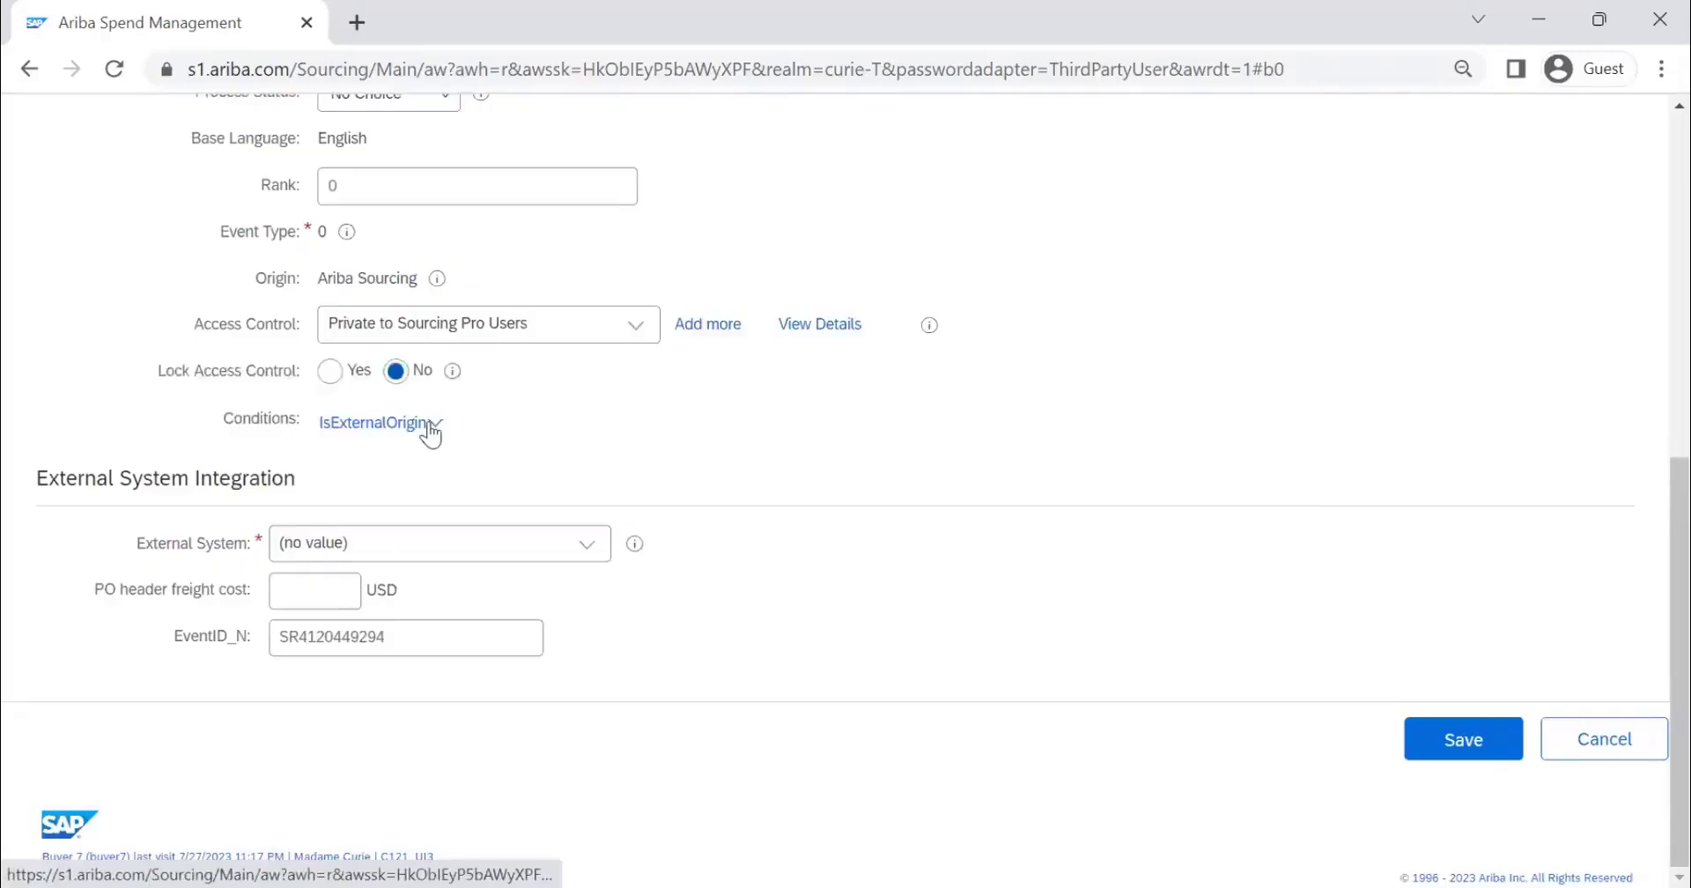
- Remove the Private to Sourcing Pro Users restriction from the template's Access Control
click(636, 332)
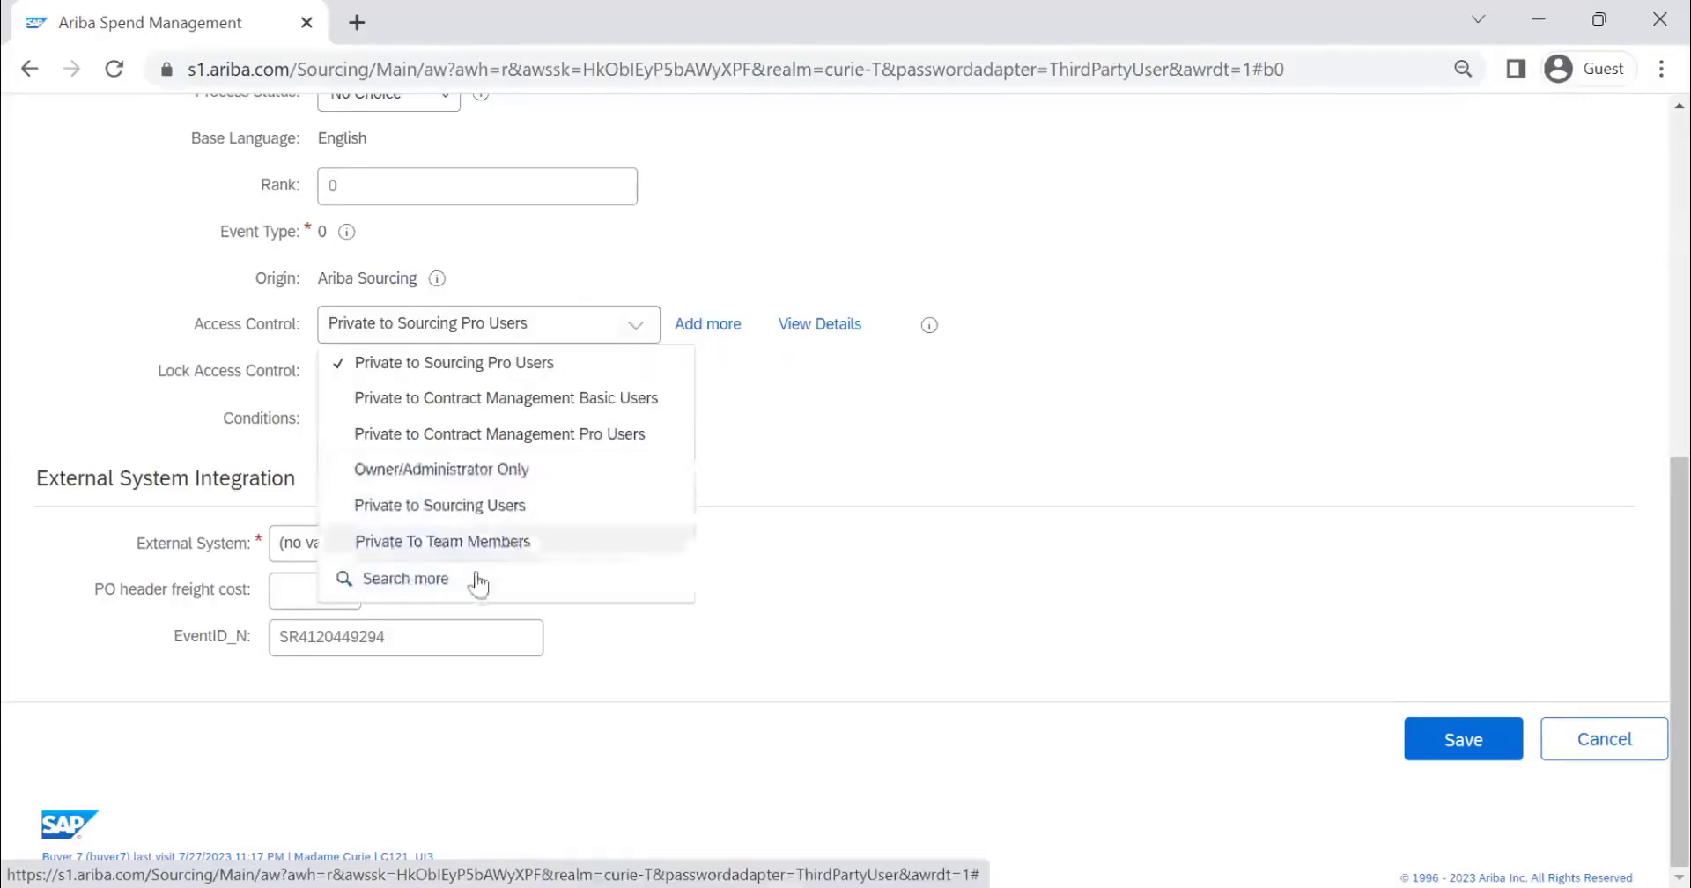
click(478, 367)
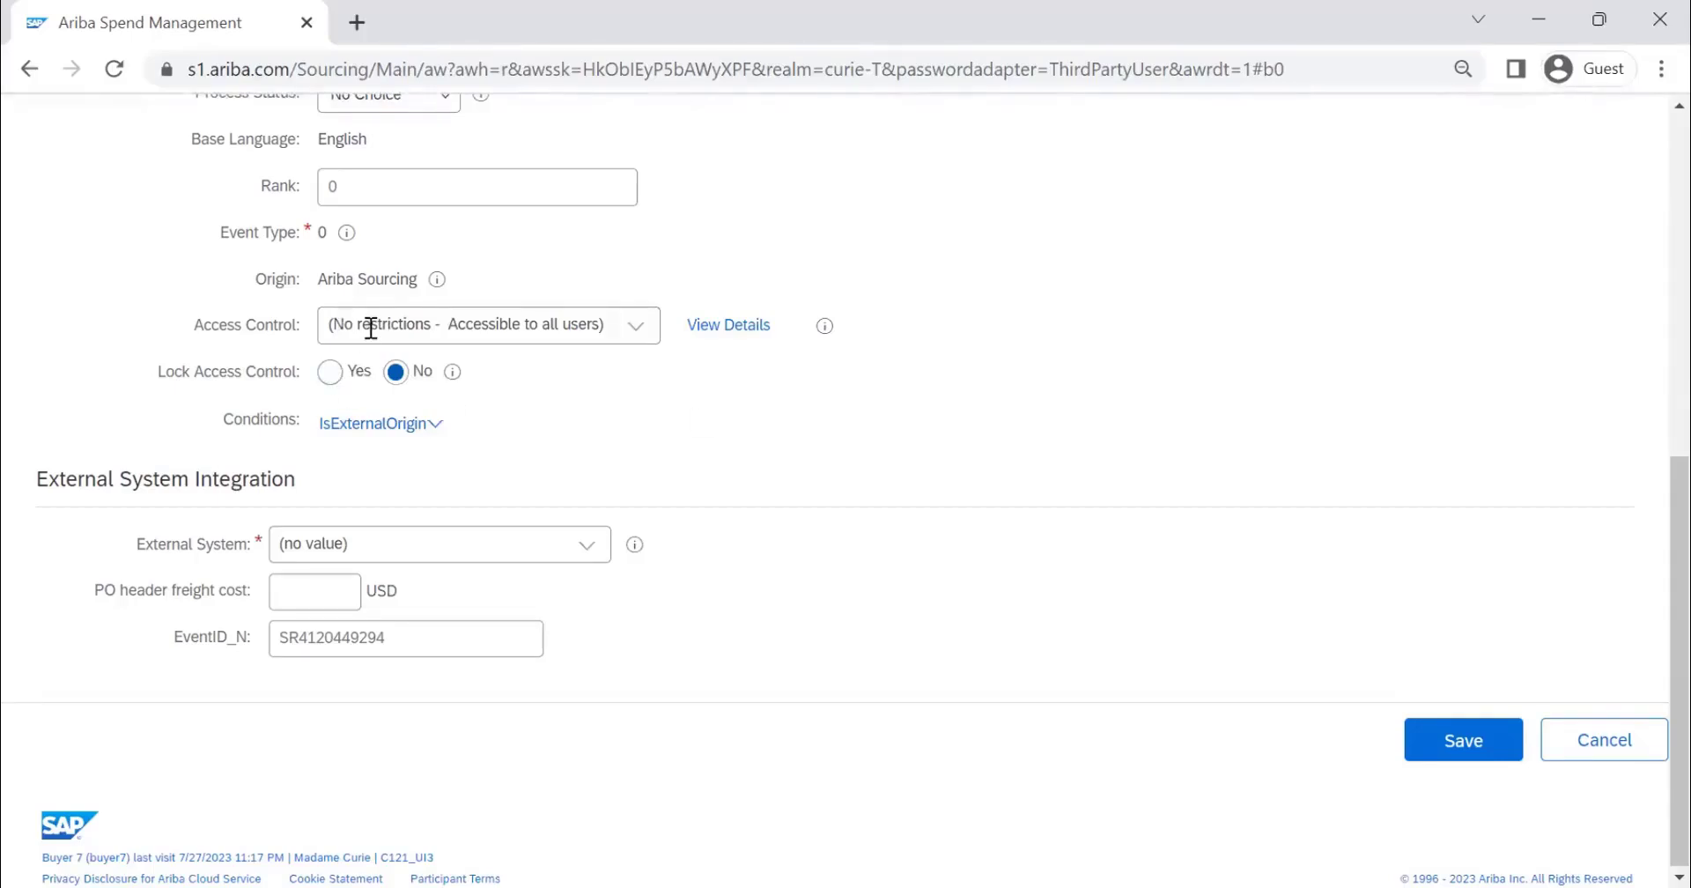
- Try setting Lock Access Control to Yes, and switch it back to No
click(329, 373)
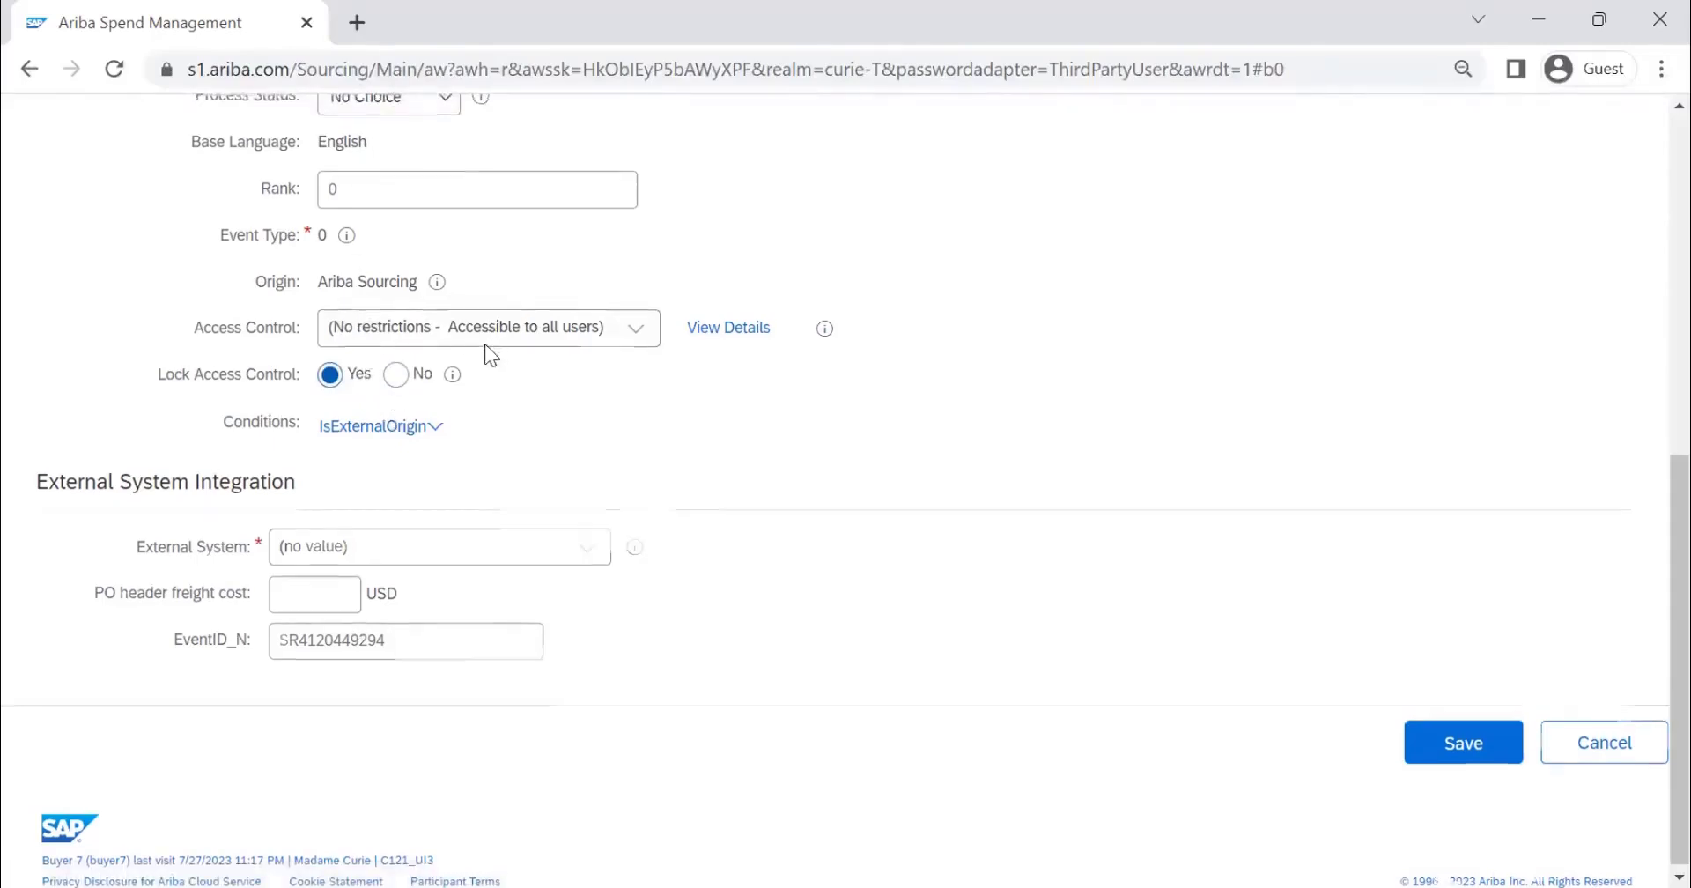
scroll(485, 348, up, 2)
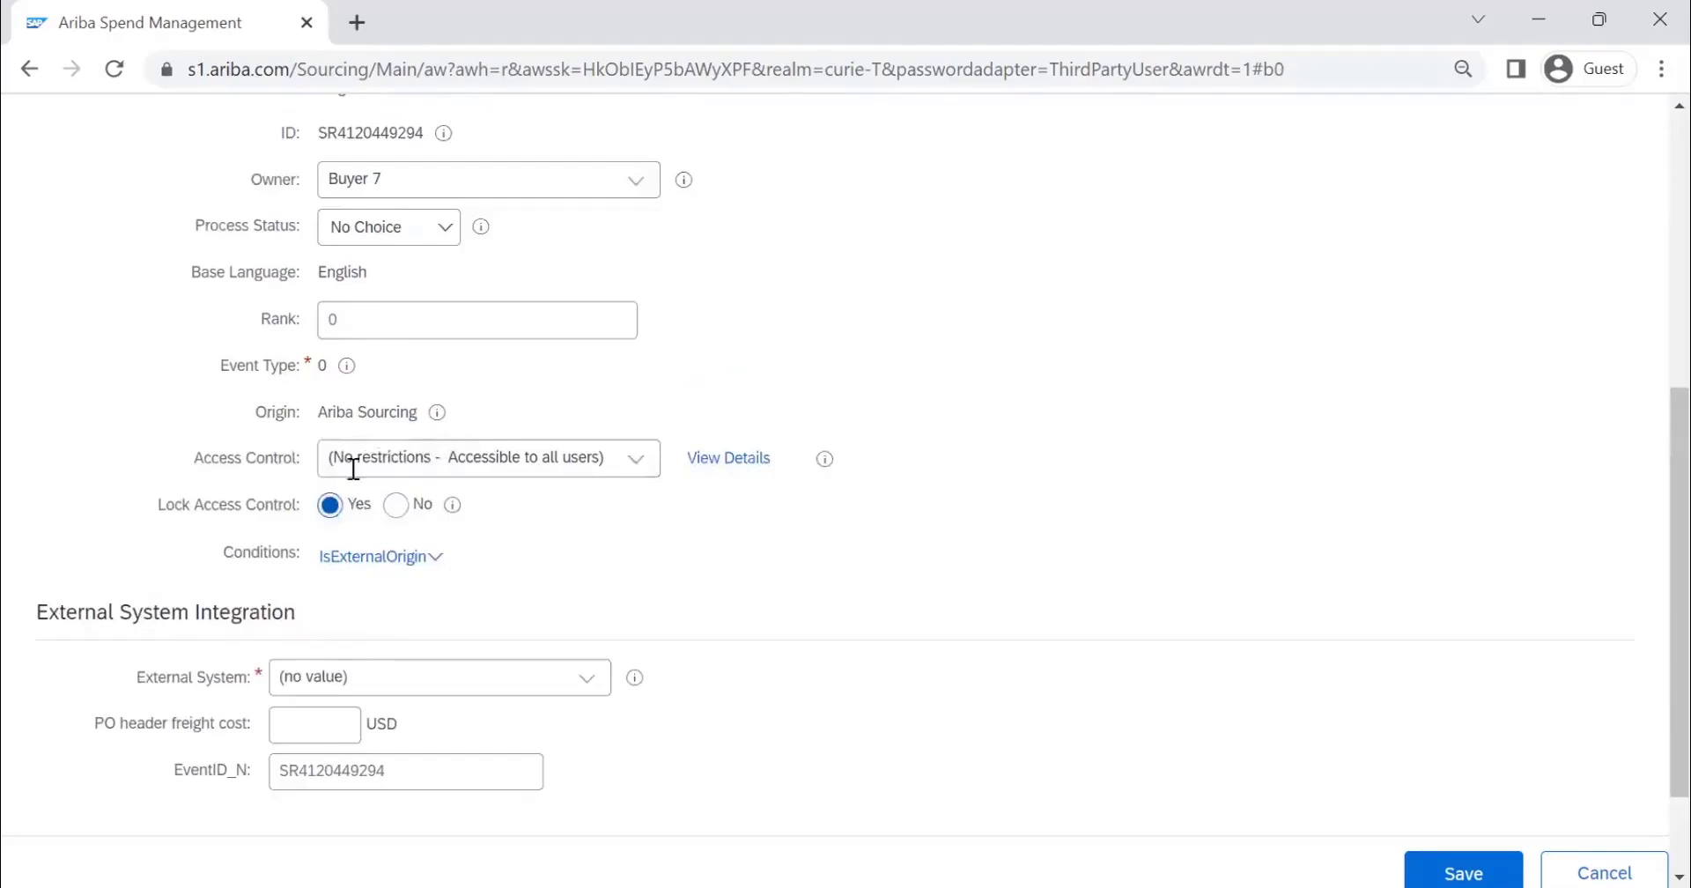
click(396, 505)
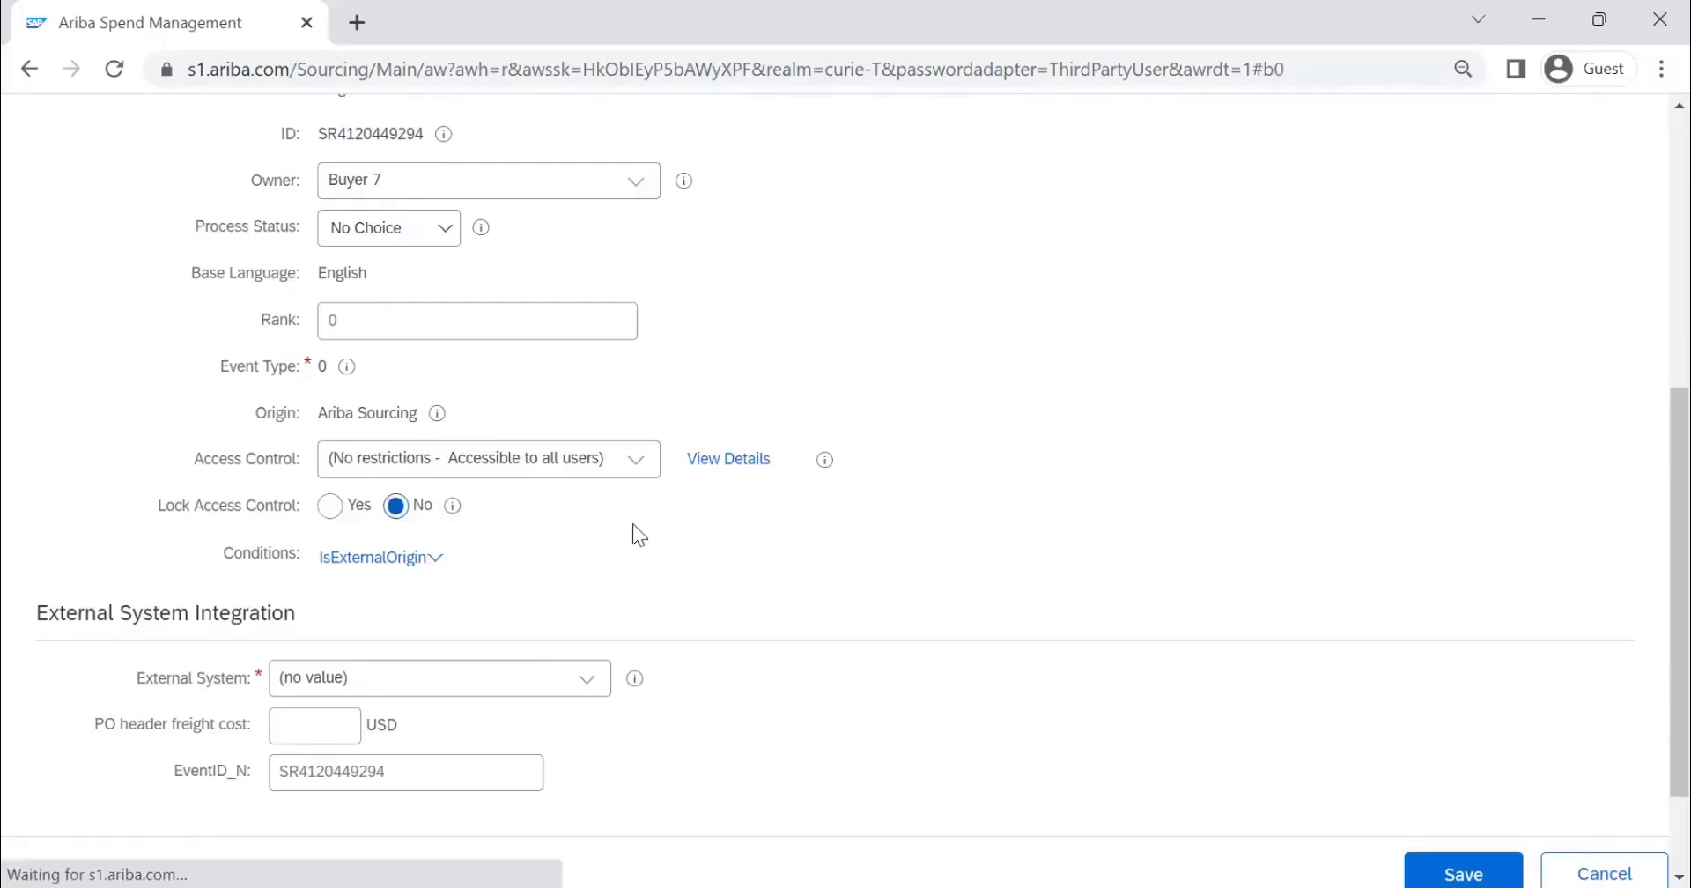
- View the options of the template's IsExternalOrigin condition and close them without choosing any
scroll(635, 523, down, 2)
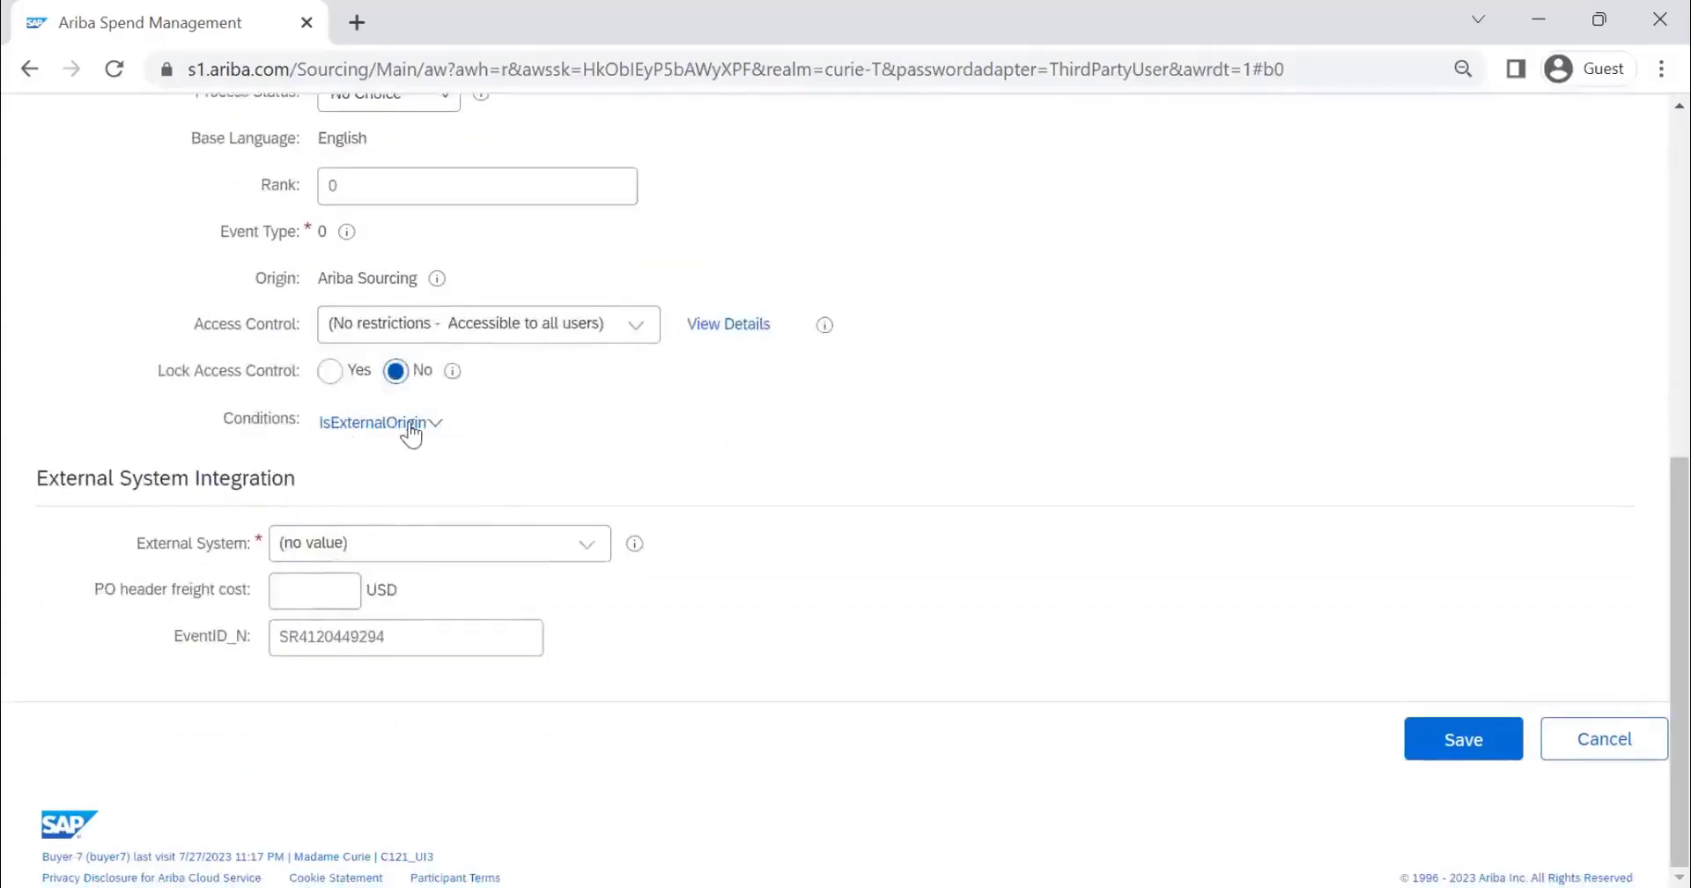
click(411, 431)
click(500, 432)
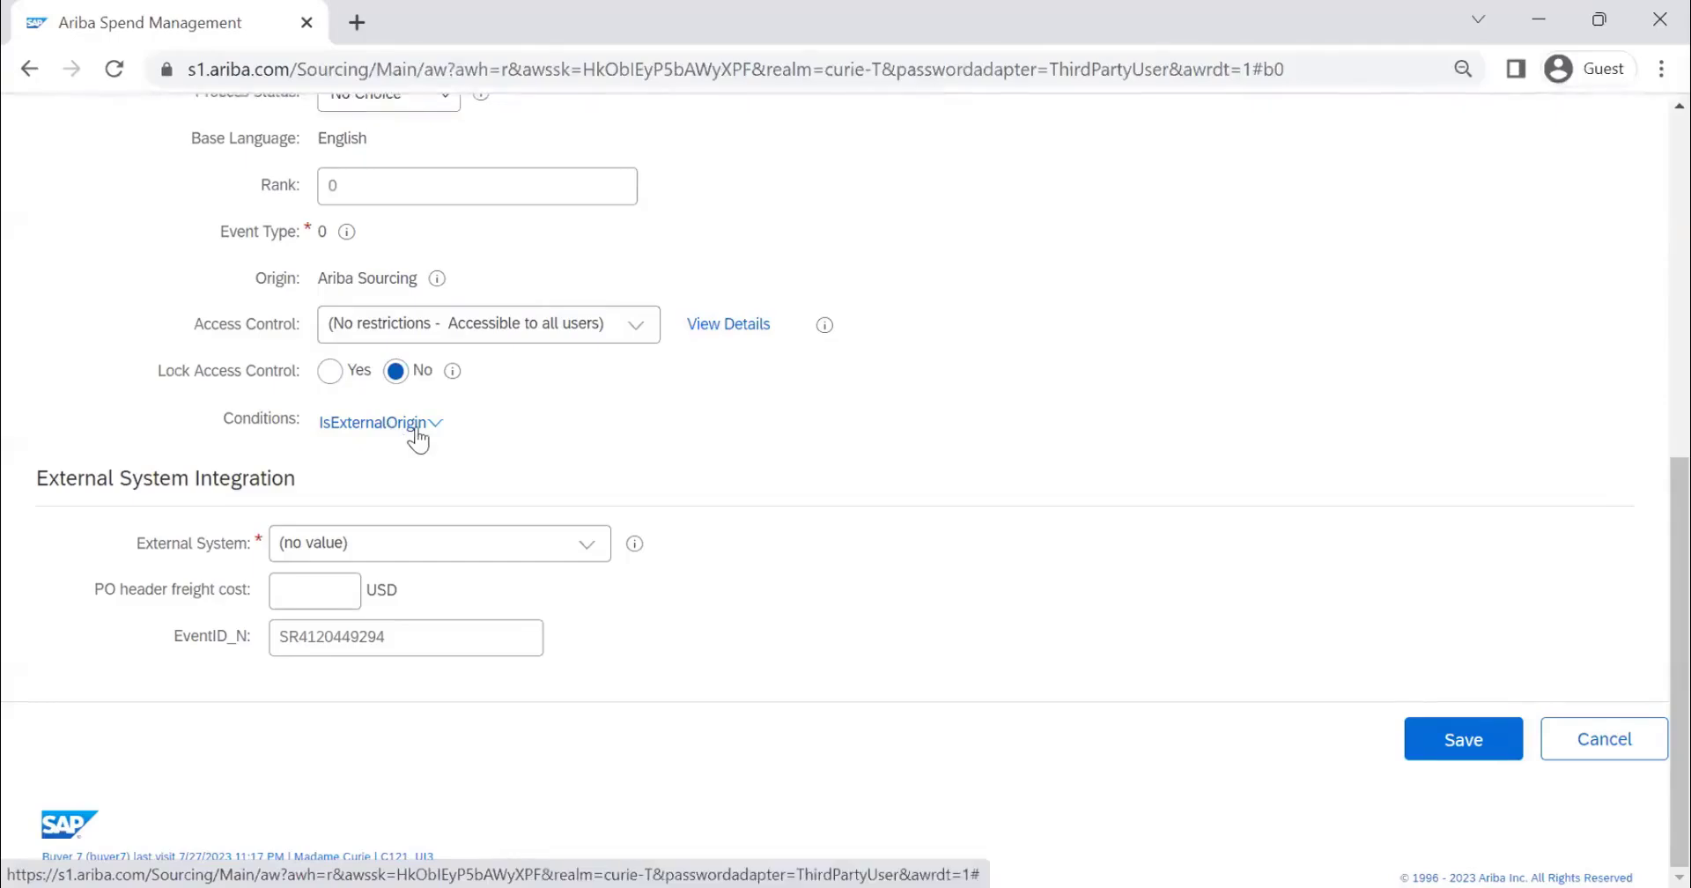
- View the External System options without choosing any, and highlight the EventID_N value in the External System Integration section
scroll(392, 282, up, 6)
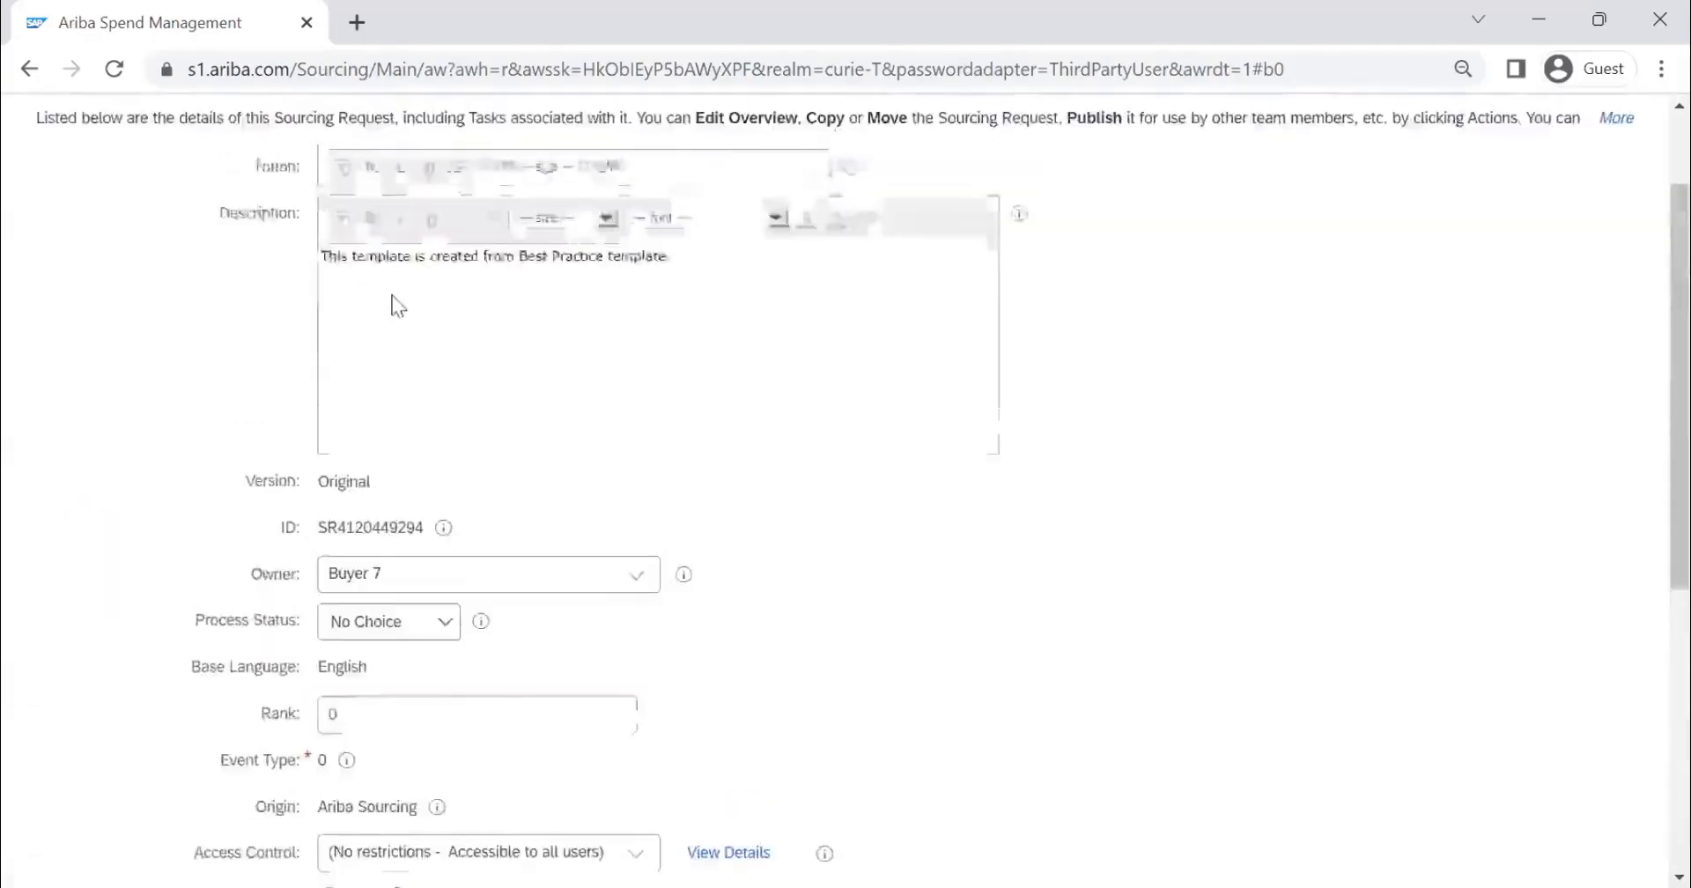
scroll(392, 304, down, 6)
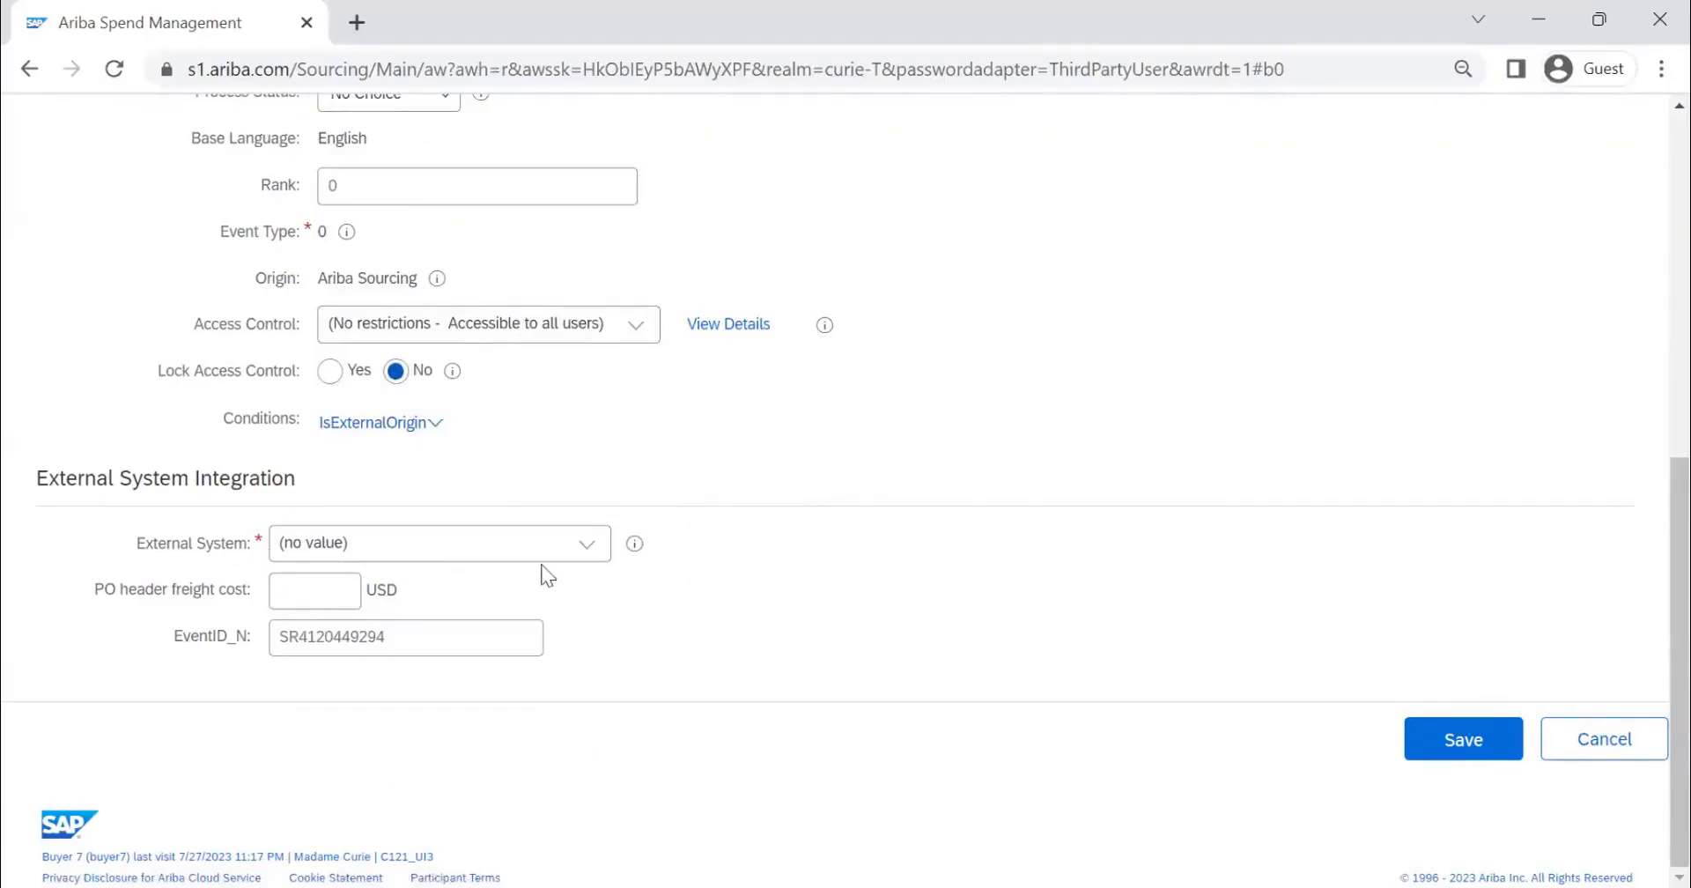
click(593, 548)
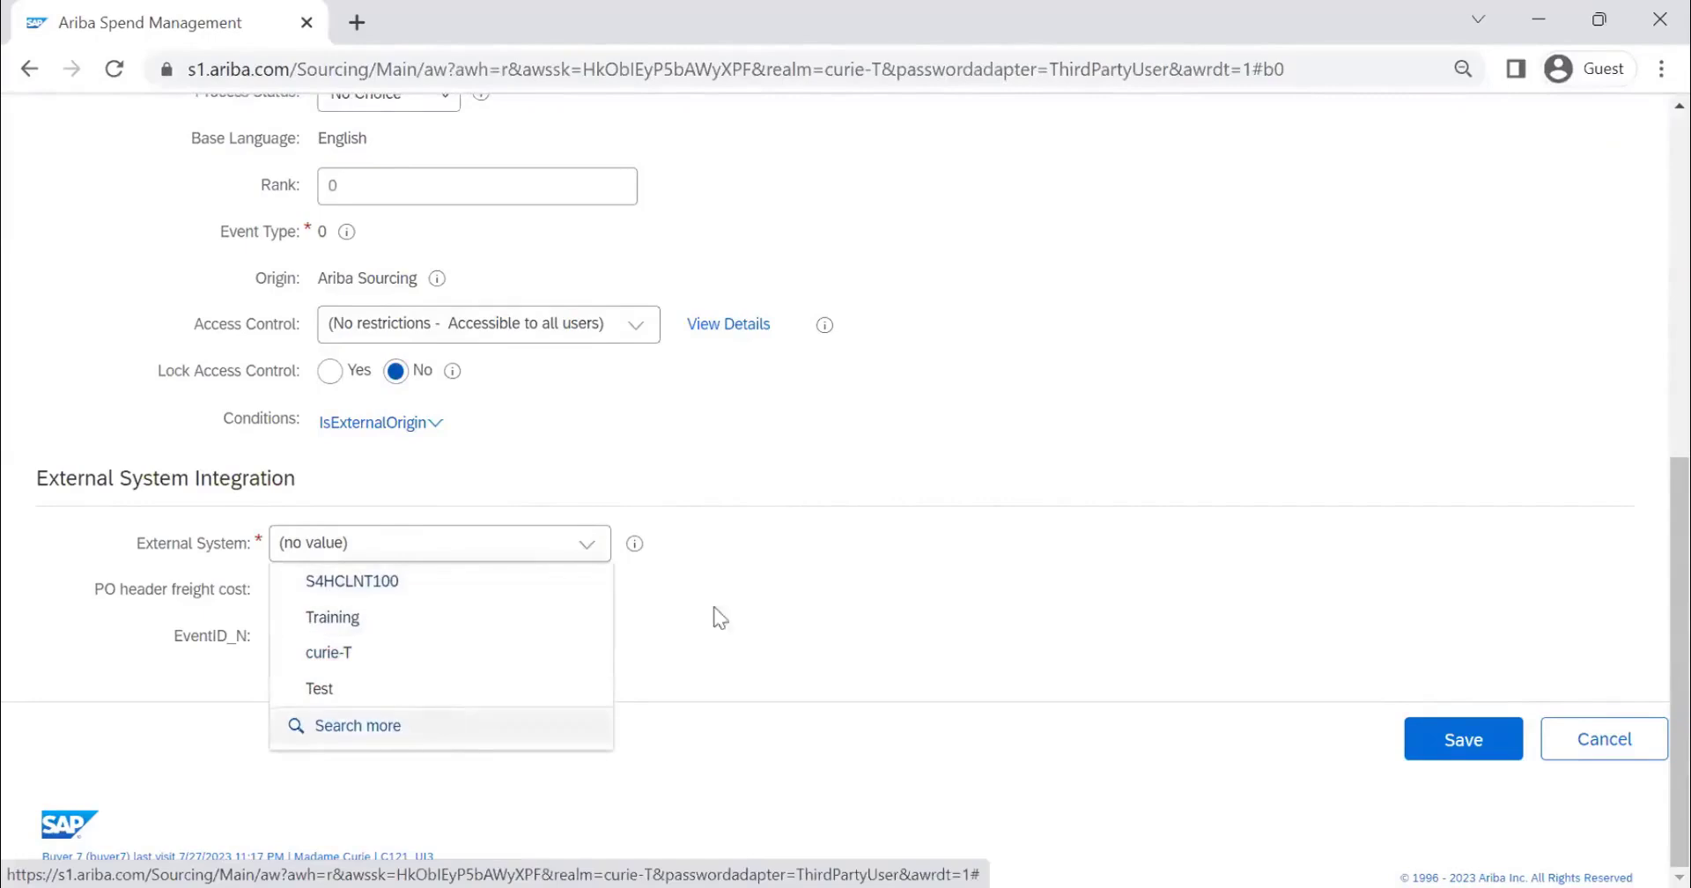
click(831, 521)
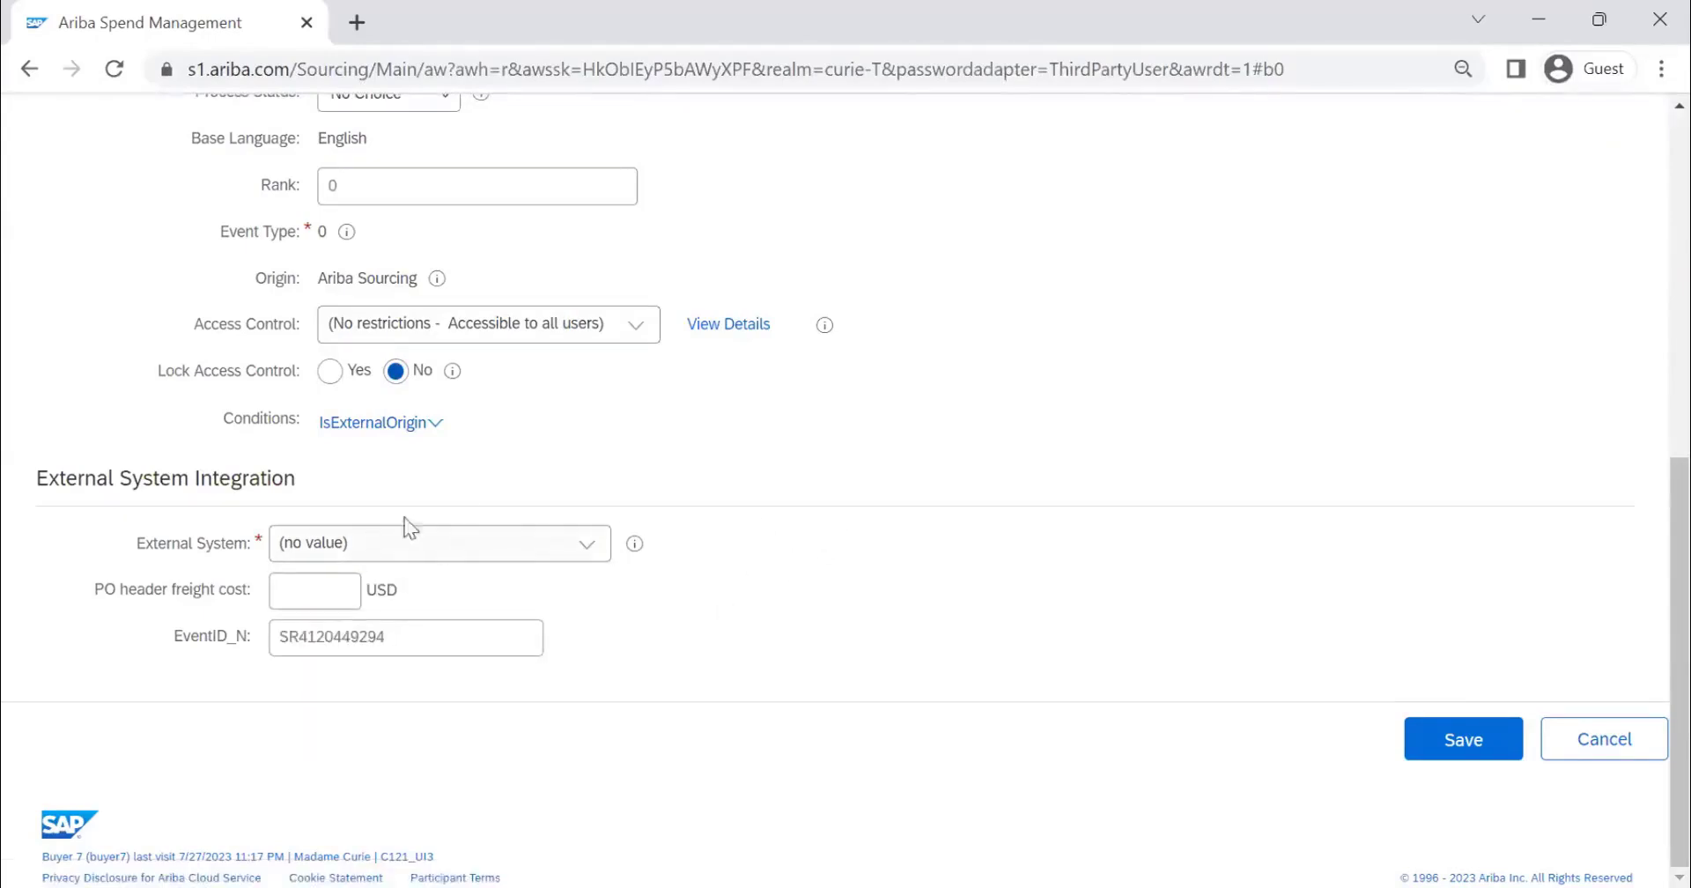
click(420, 634)
drag(420, 634, 270, 641)
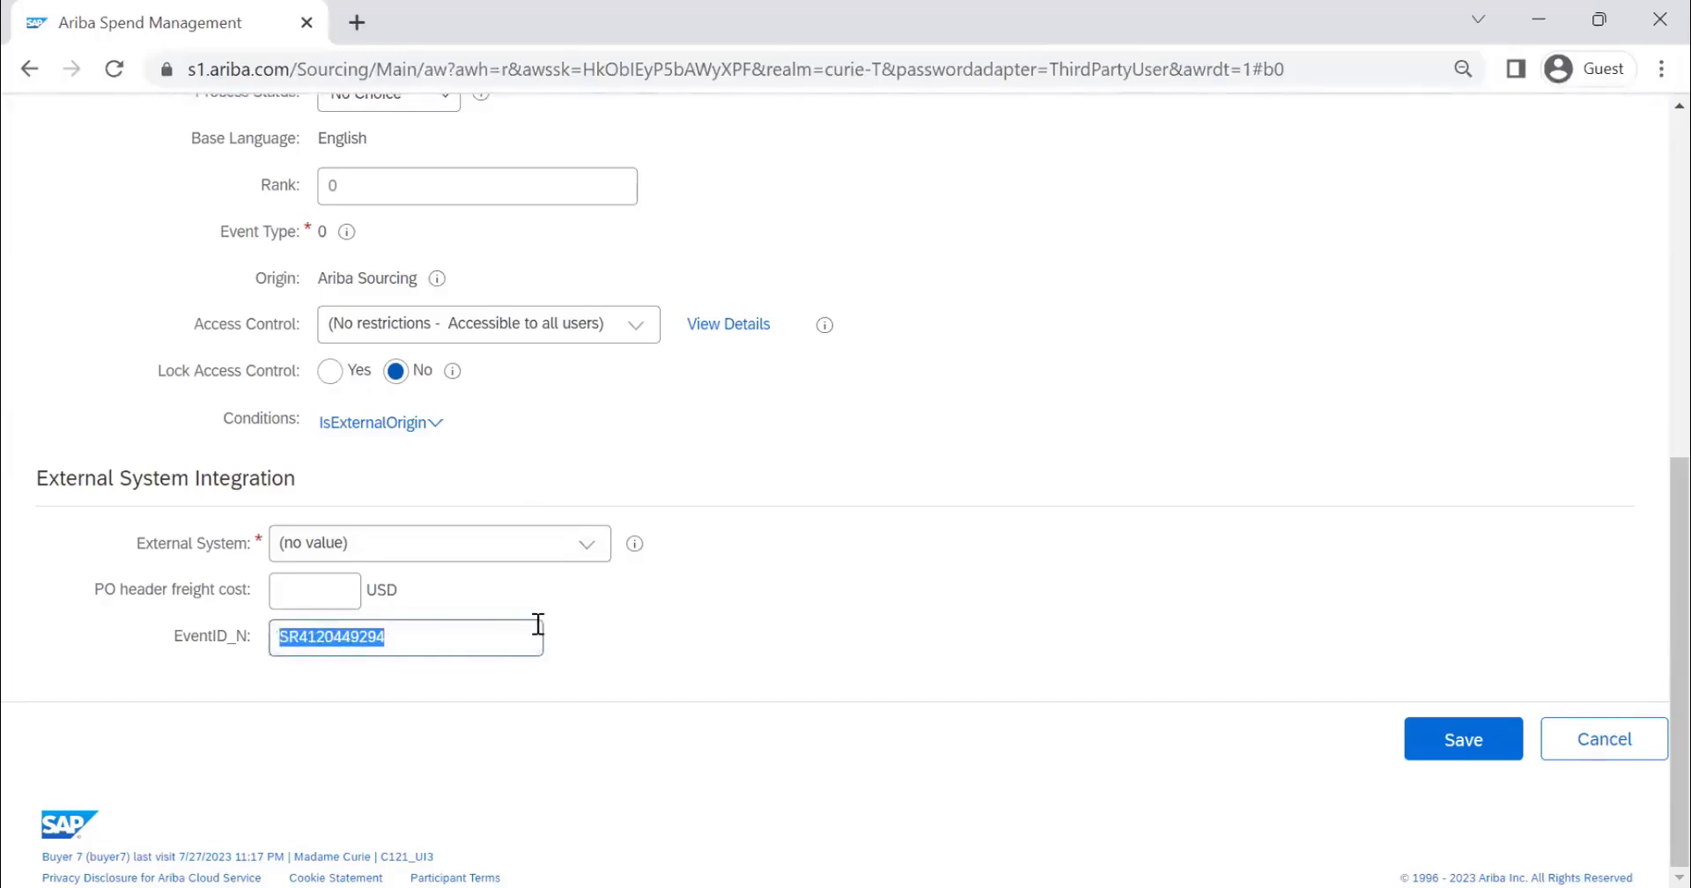
- Set the required External System to S4HCLNT100 and save the template's properties
scroll(514, 604, up, 8)
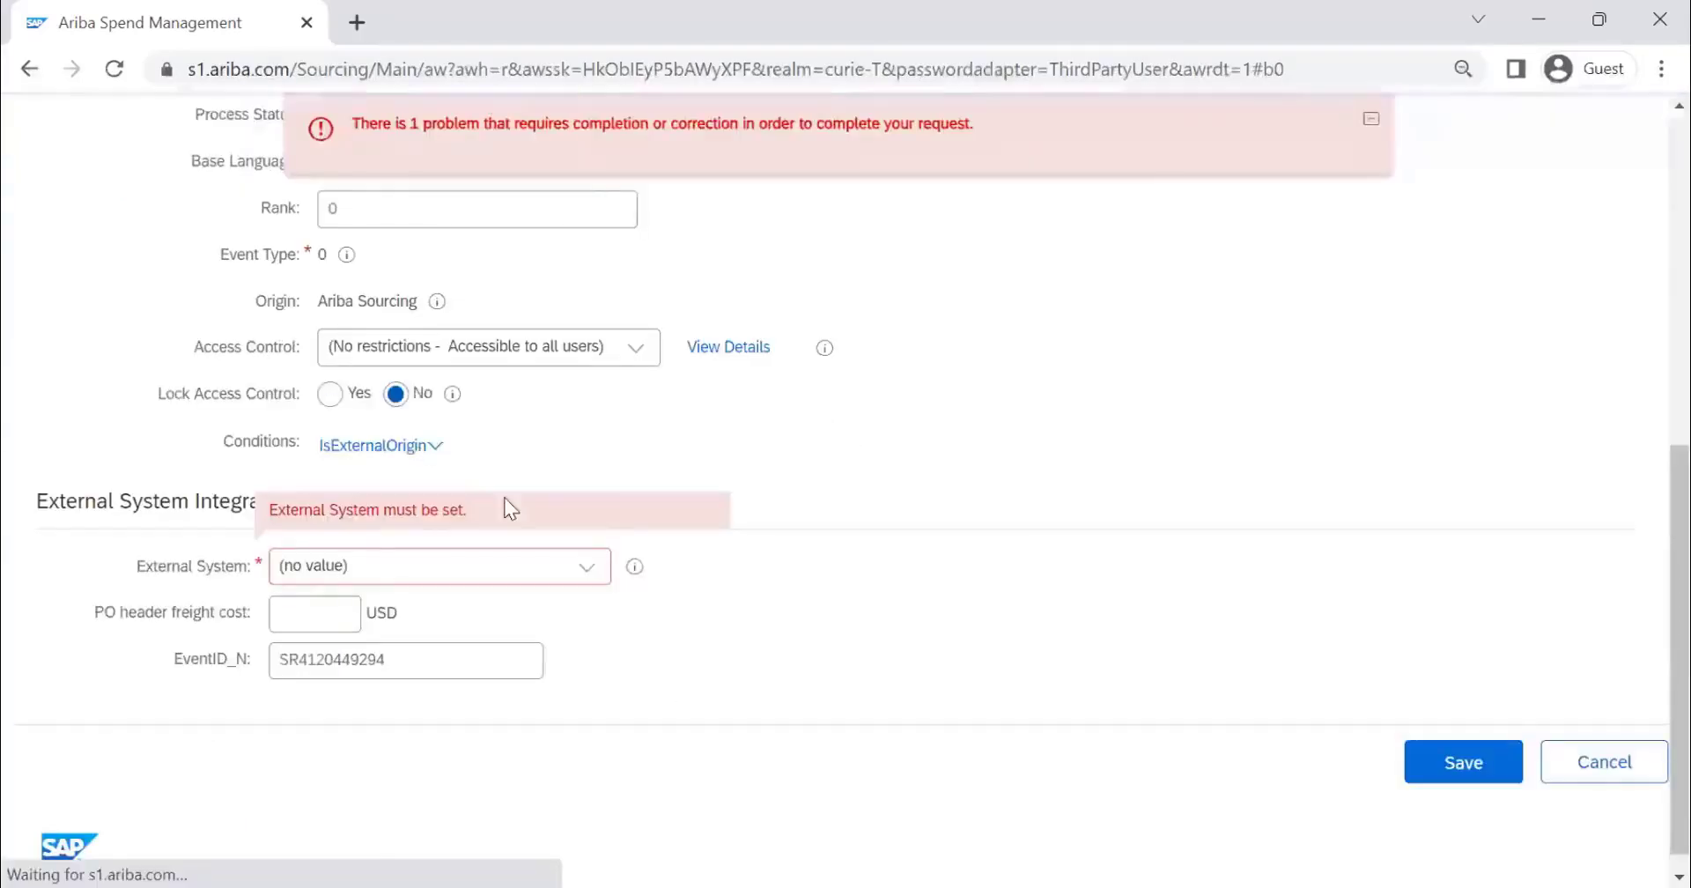
click(586, 573)
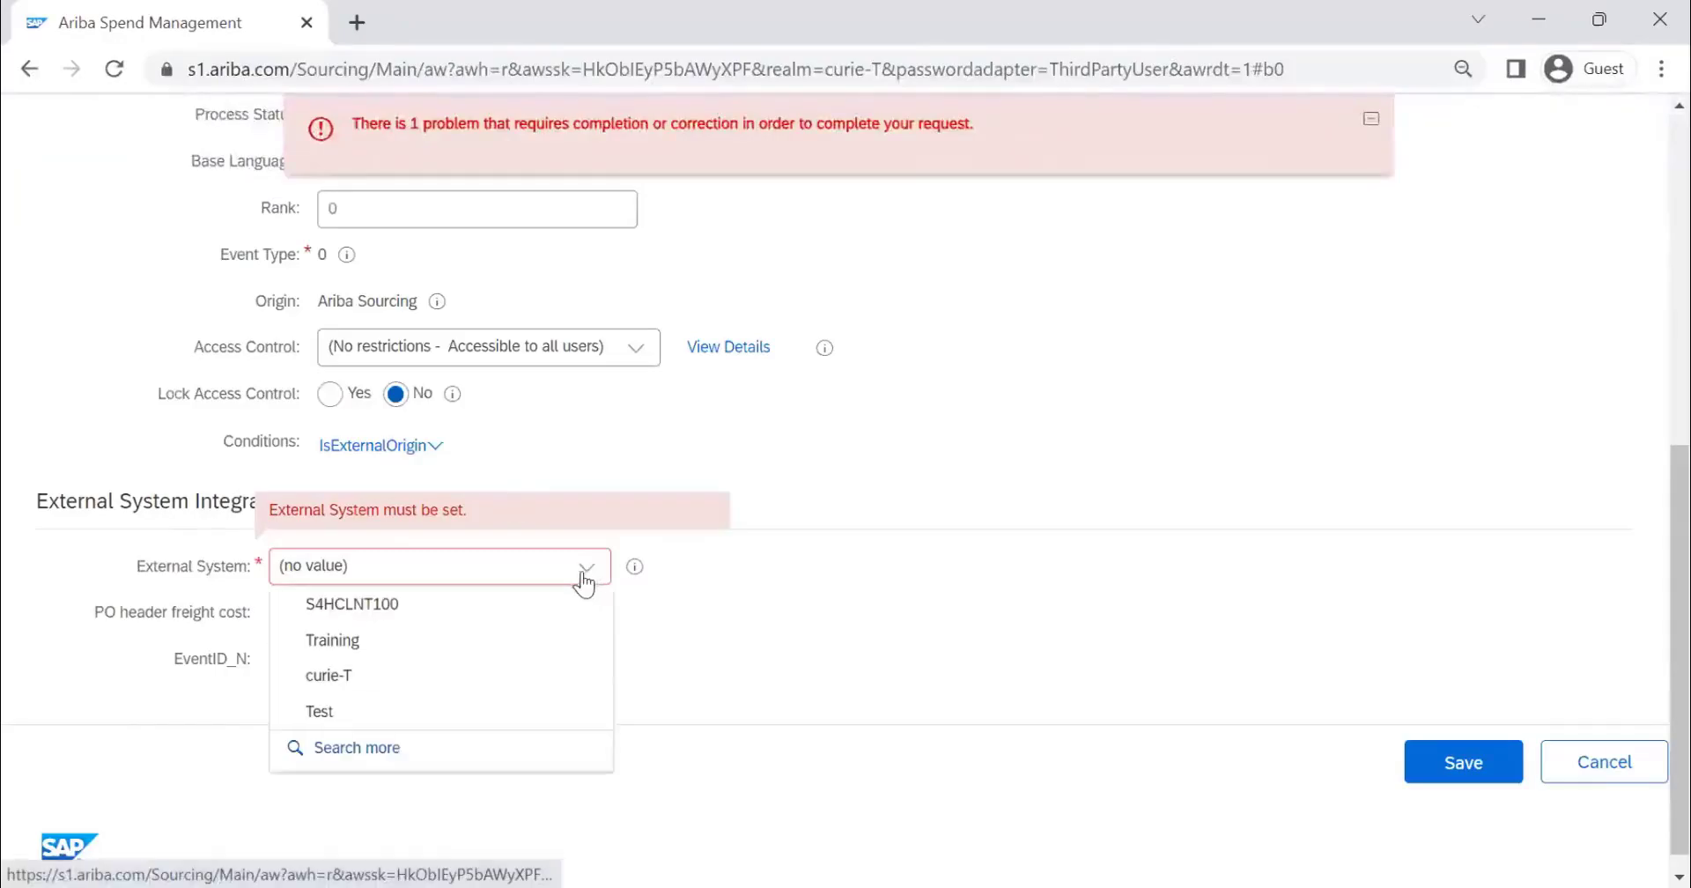
click(524, 616)
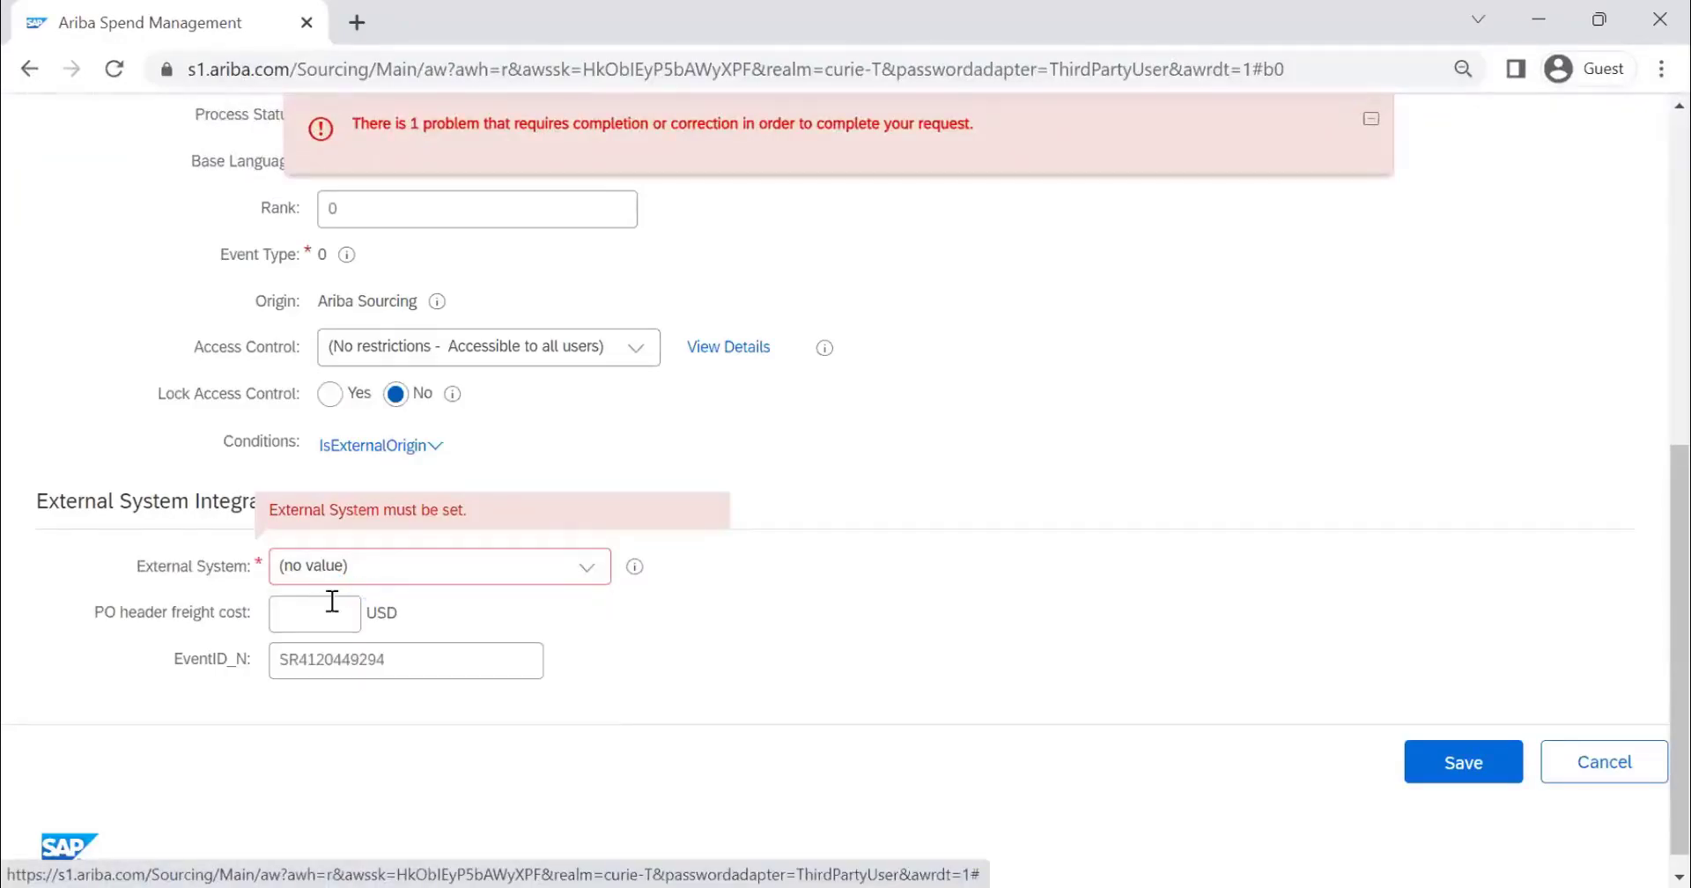
scroll(935, 516, down, 3)
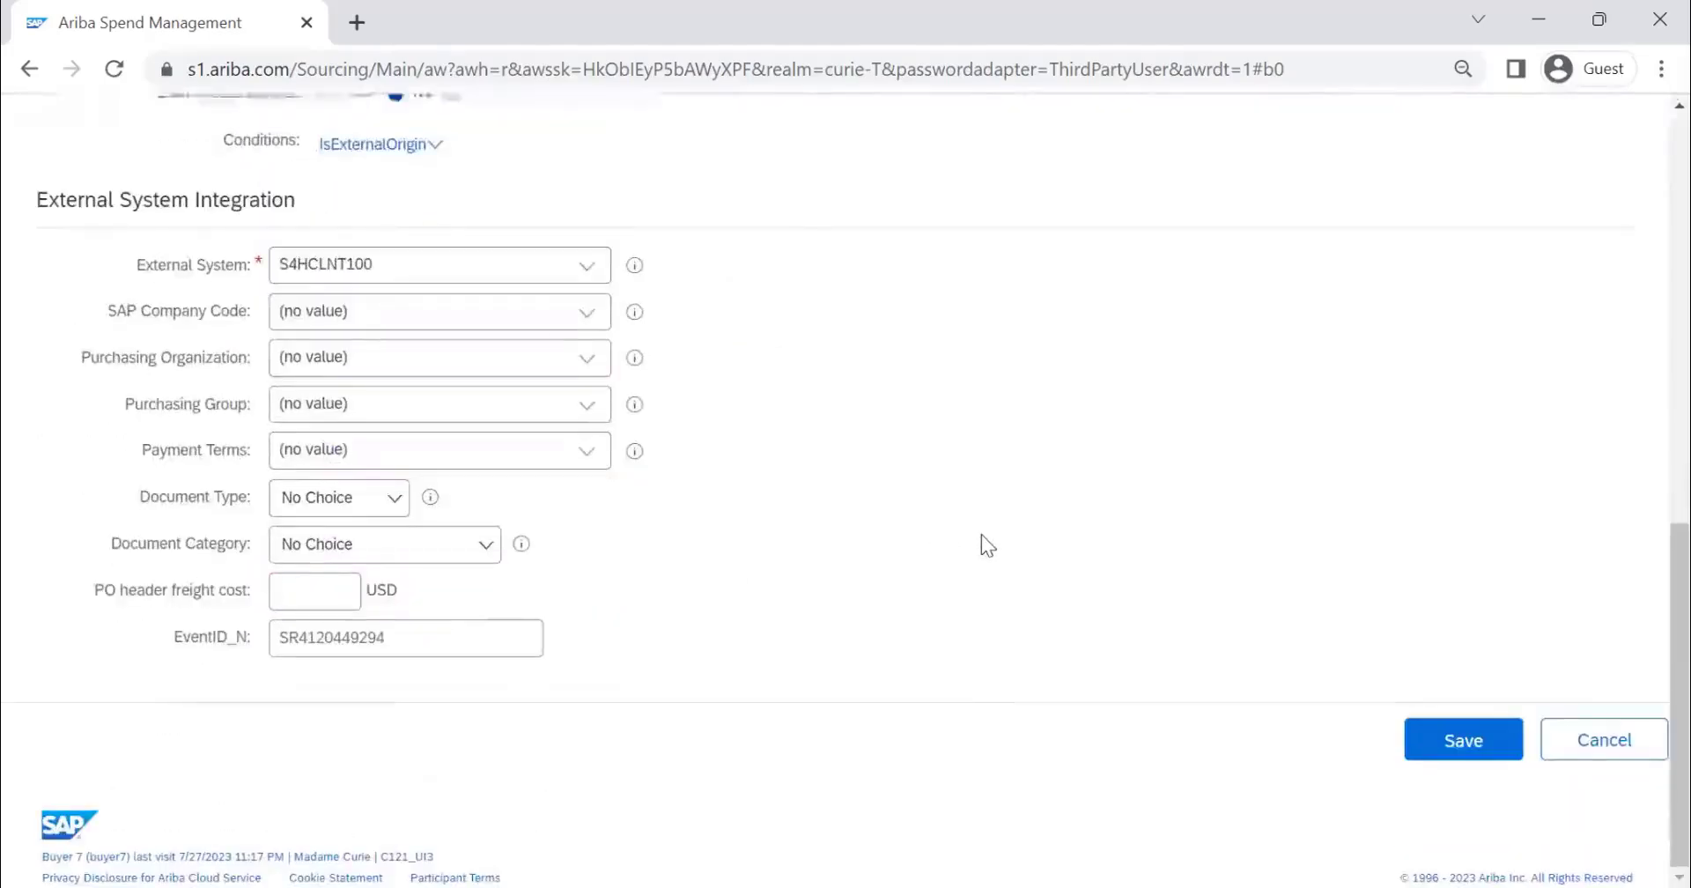
scroll(981, 536, up, 10)
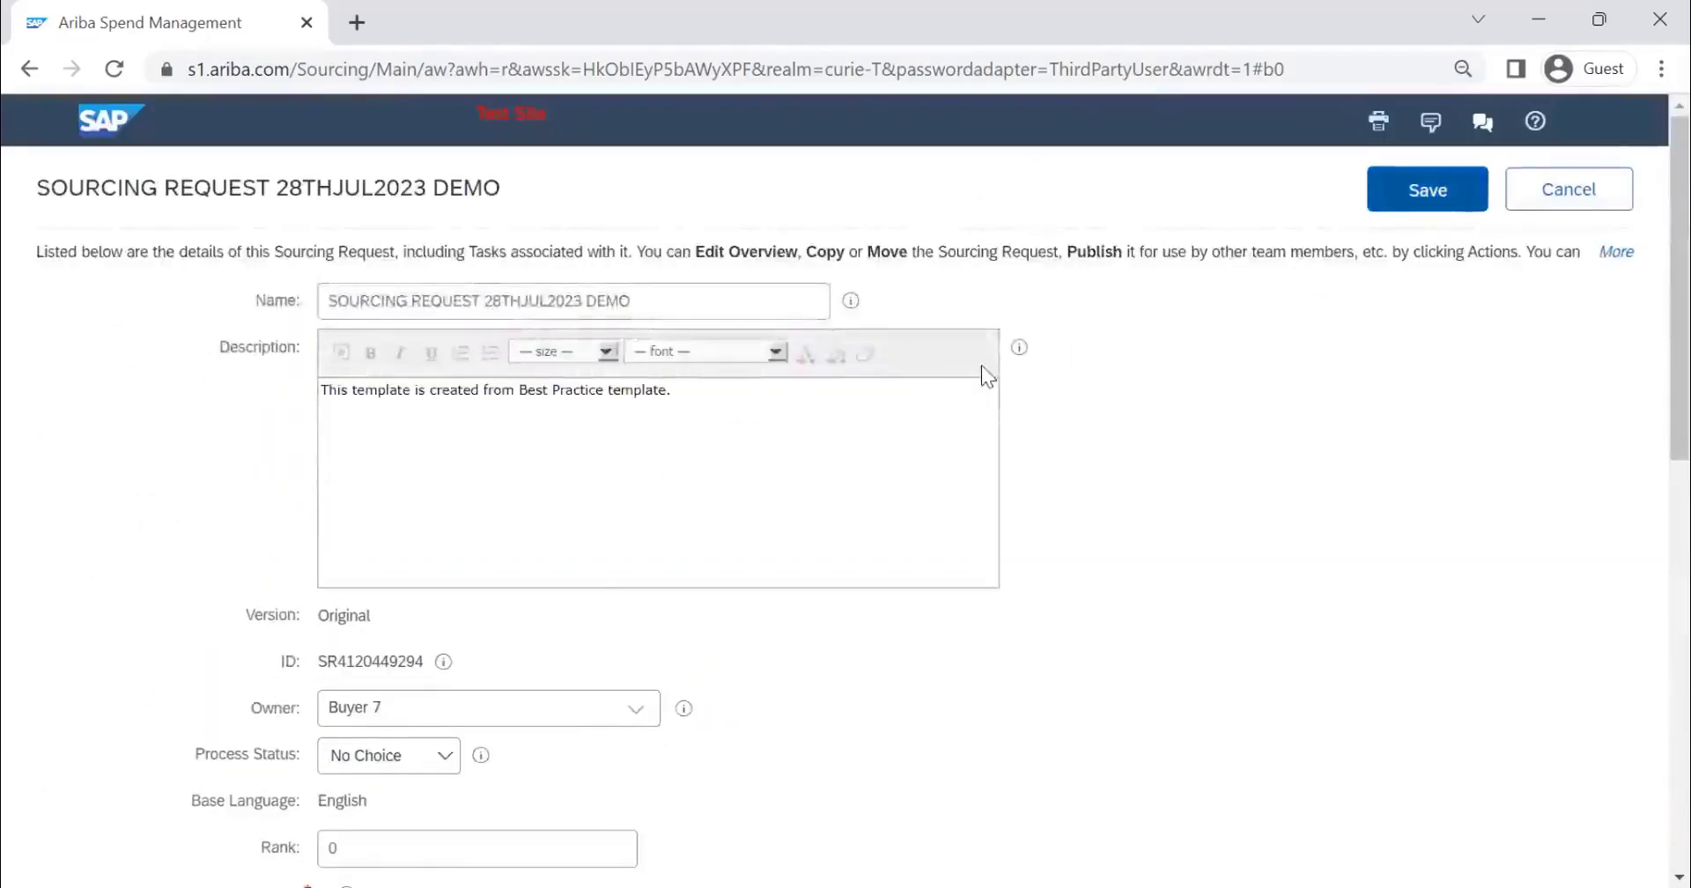
click(1427, 189)
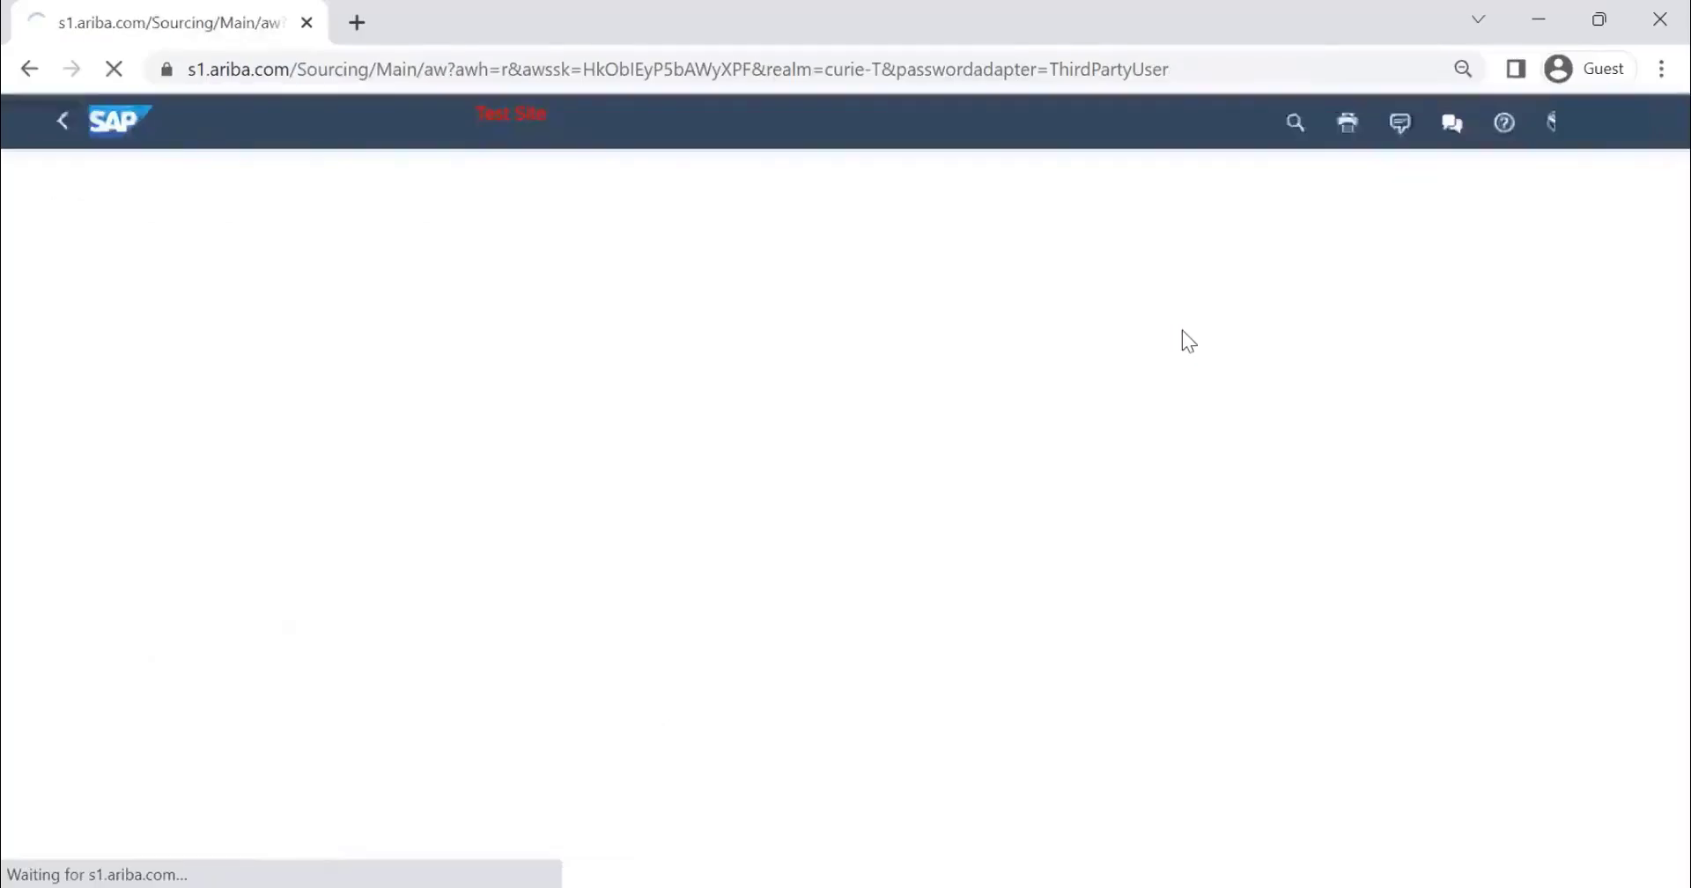
- Review the saved template properties on the overview, including External System Integration and the IsExternalOrigin condition
scroll(1007, 398, down, 2)
scroll(925, 468, down, 3)
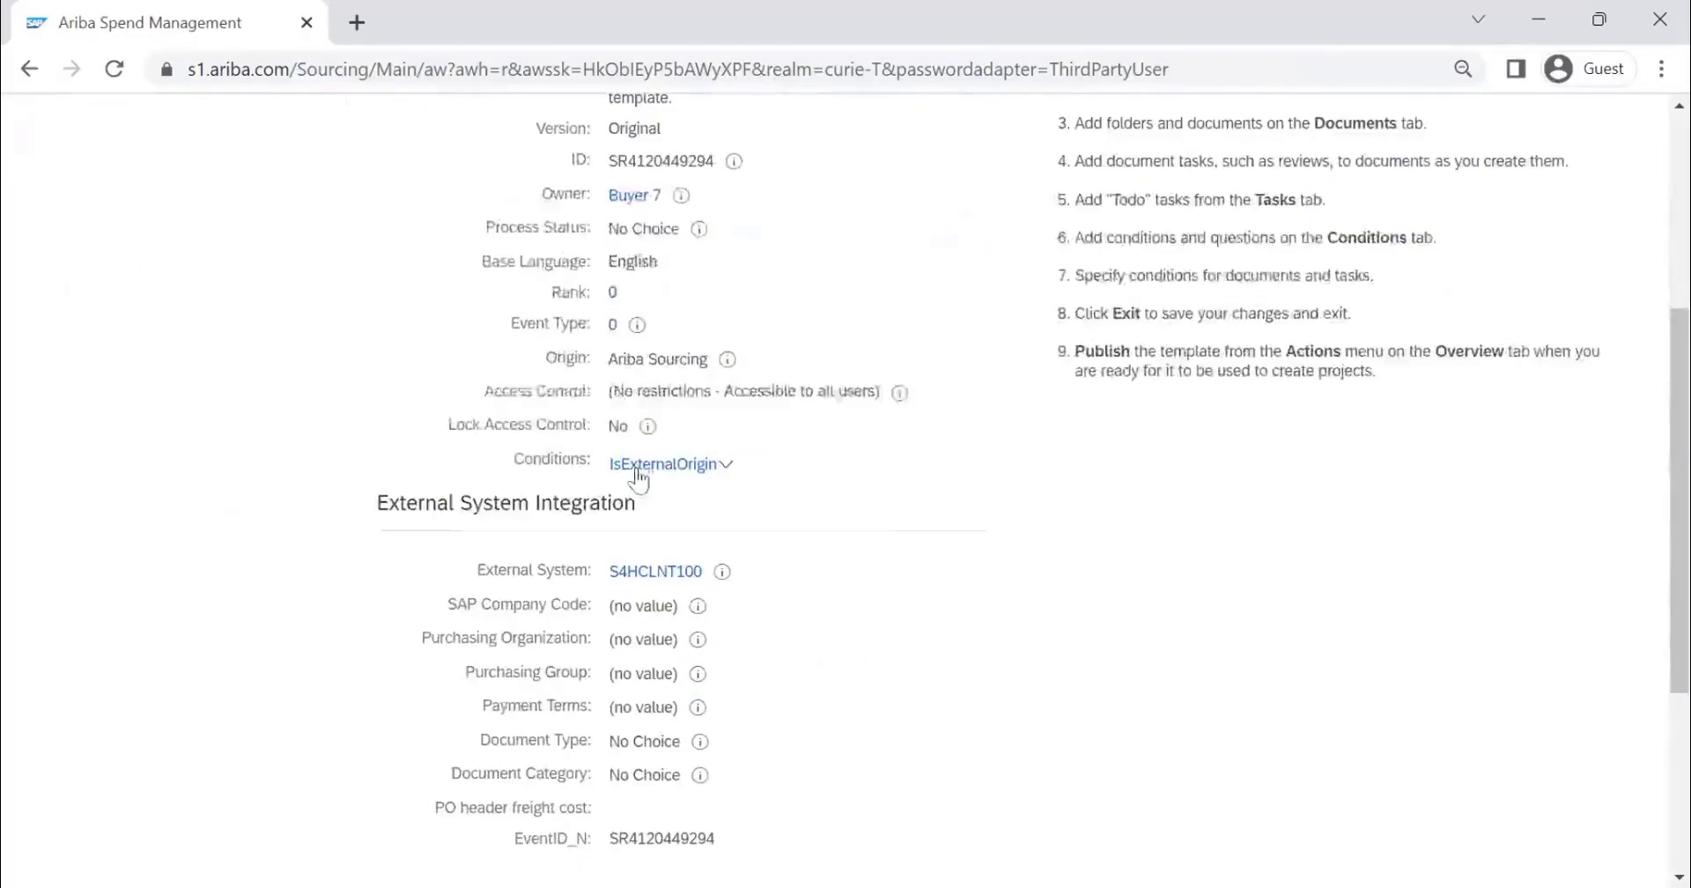
click(670, 467)
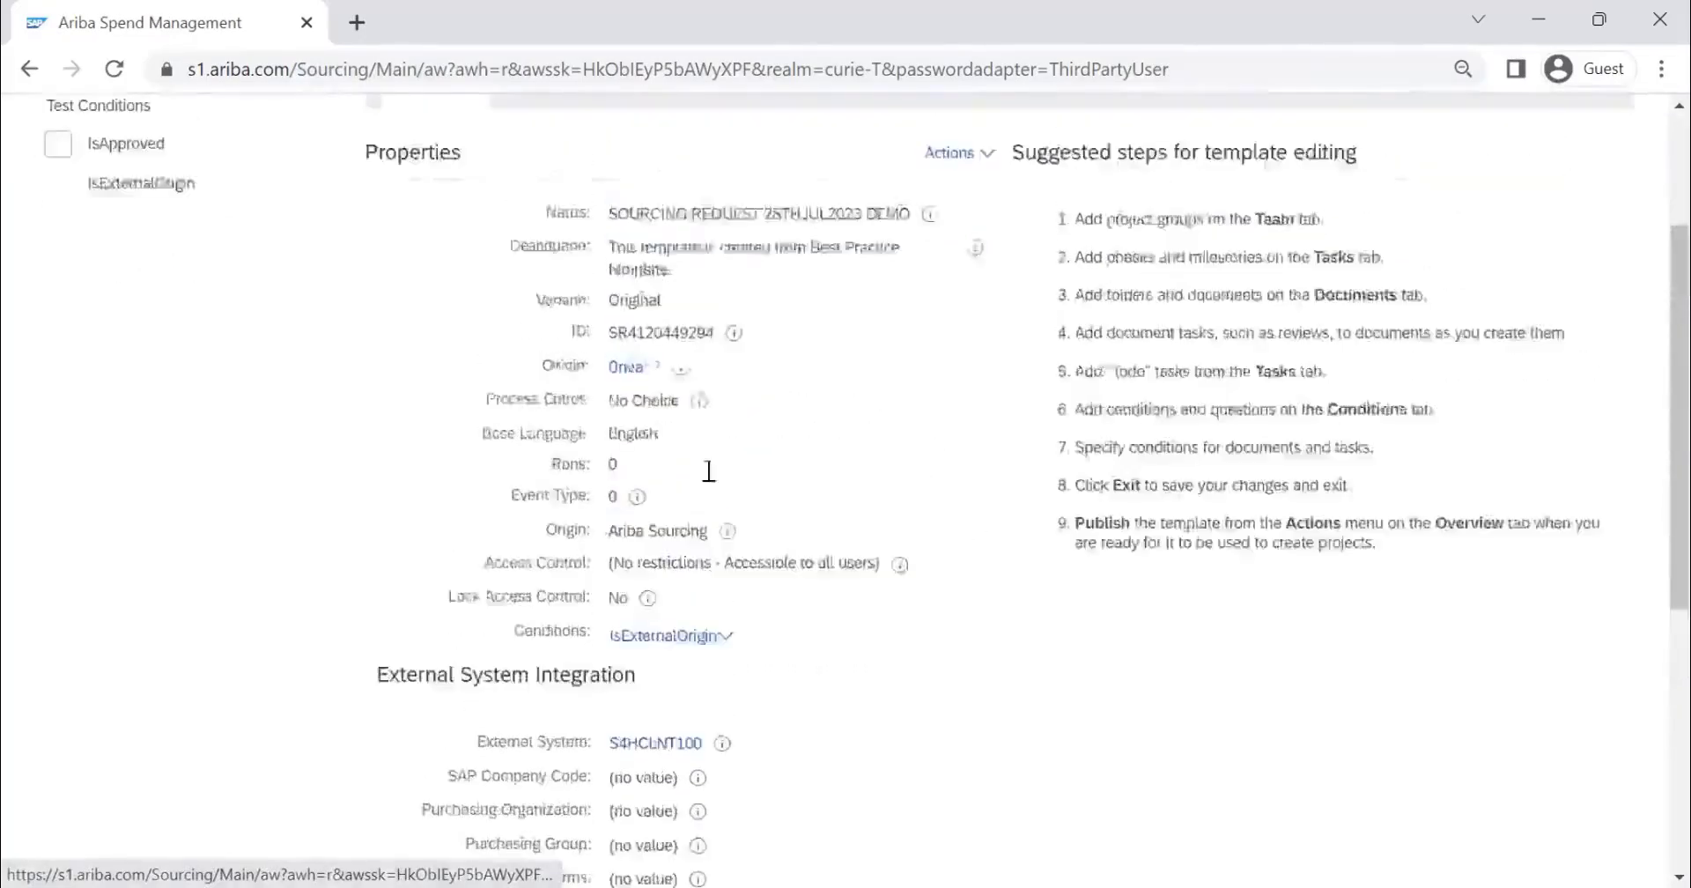
scroll(709, 471, up, 3)
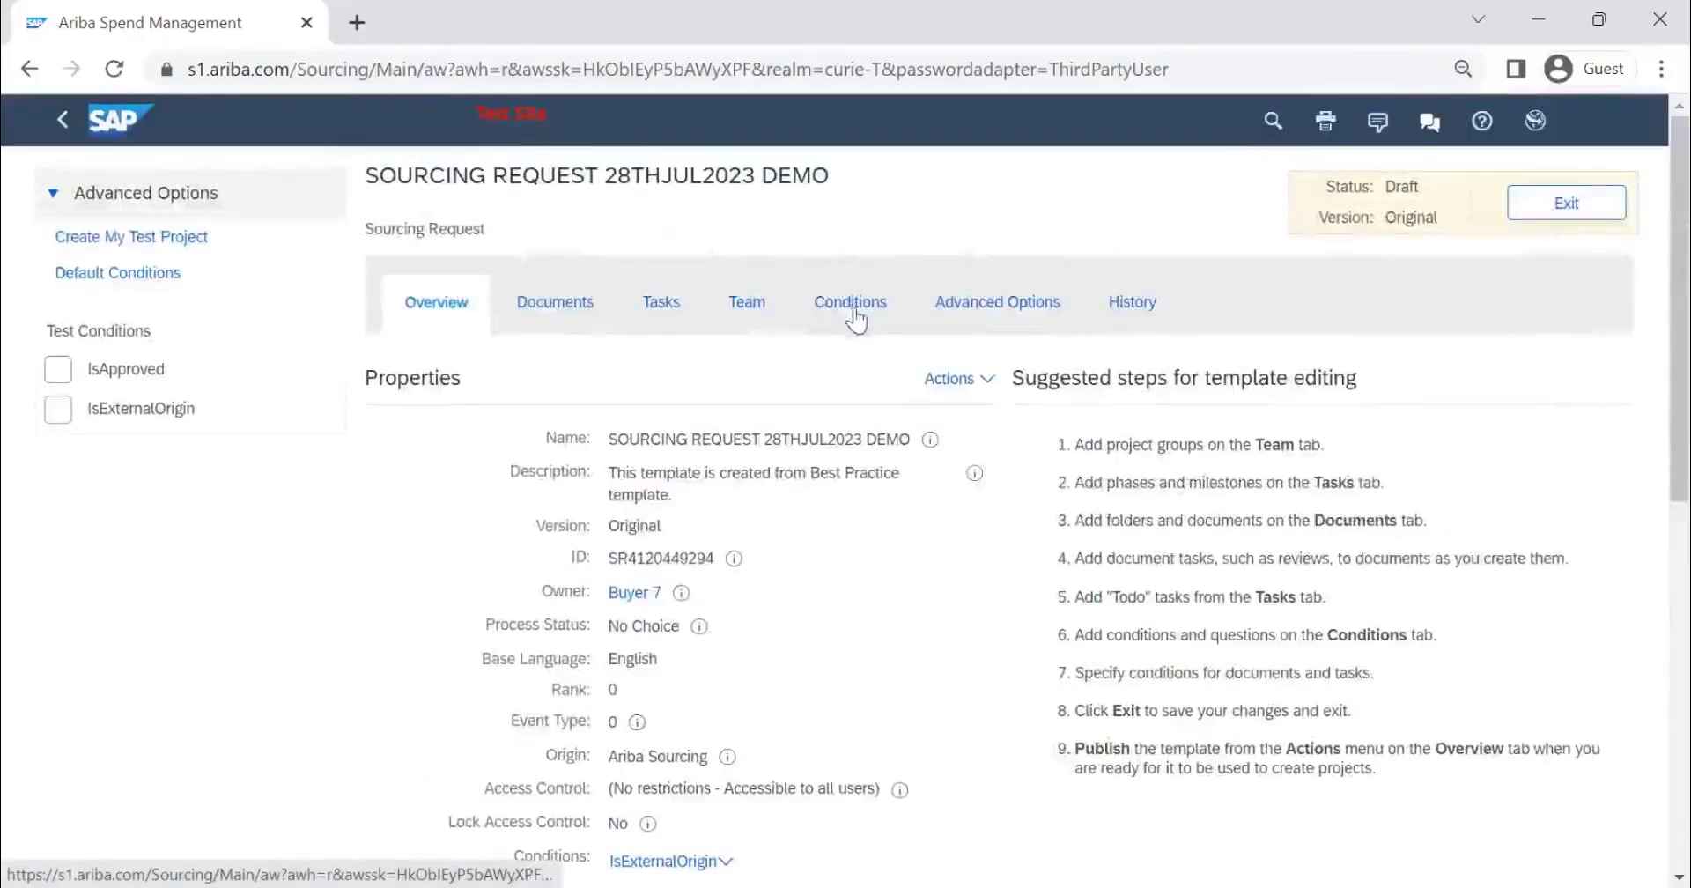
- View the details of the IsExternalOrigin condition among the template's conditions and close them
click(850, 302)
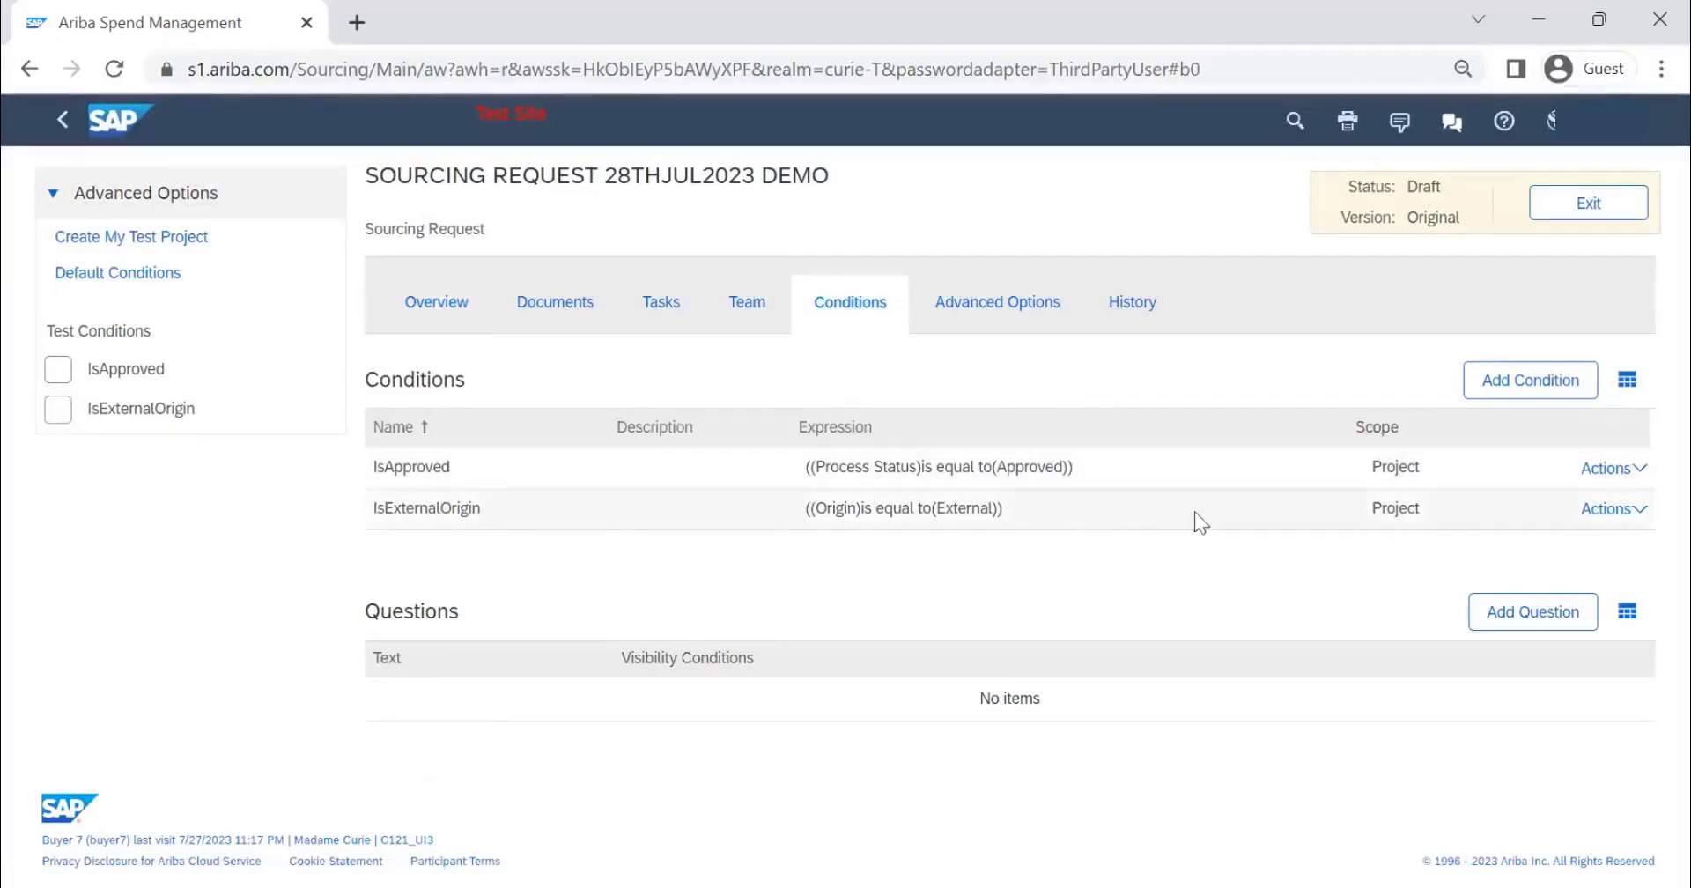
click(1605, 510)
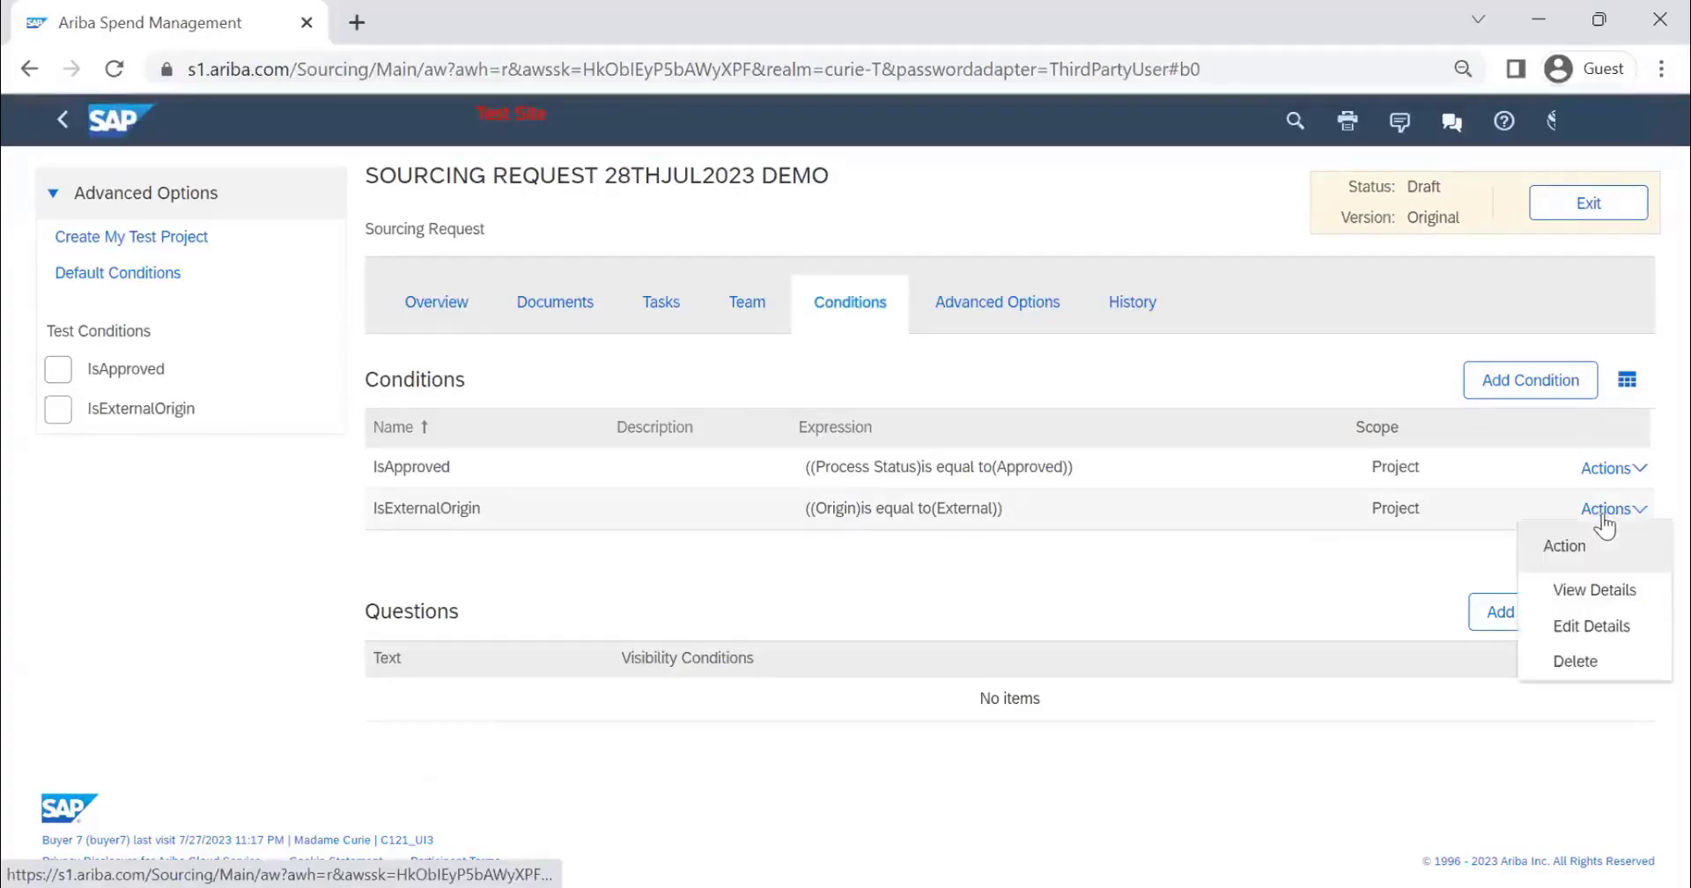
click(1589, 602)
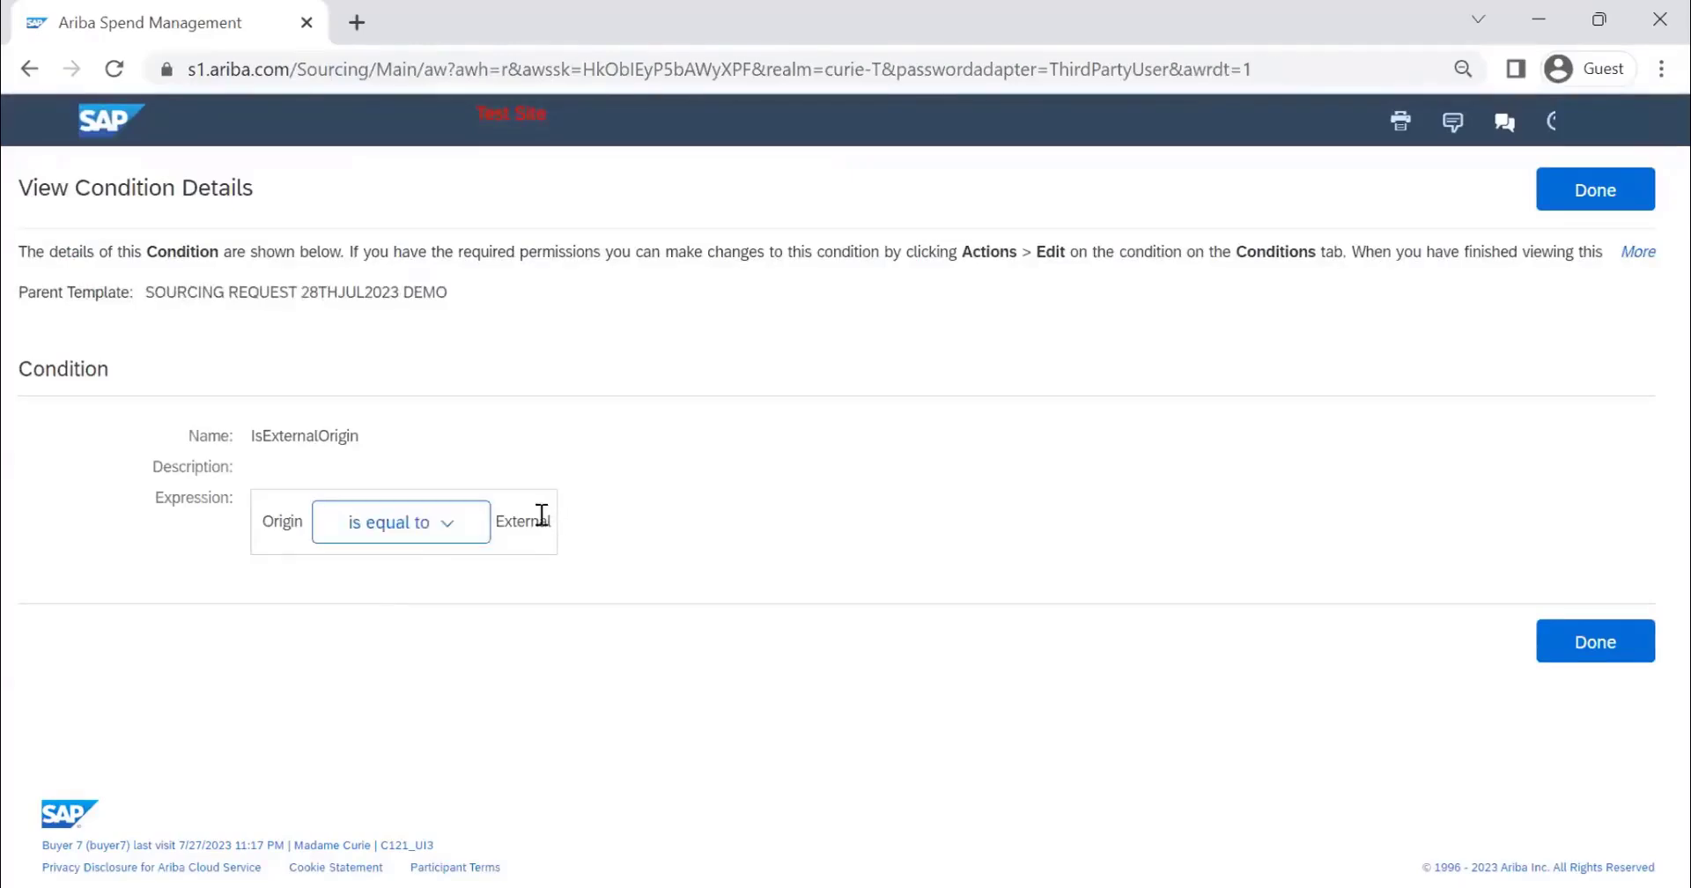
click(1596, 190)
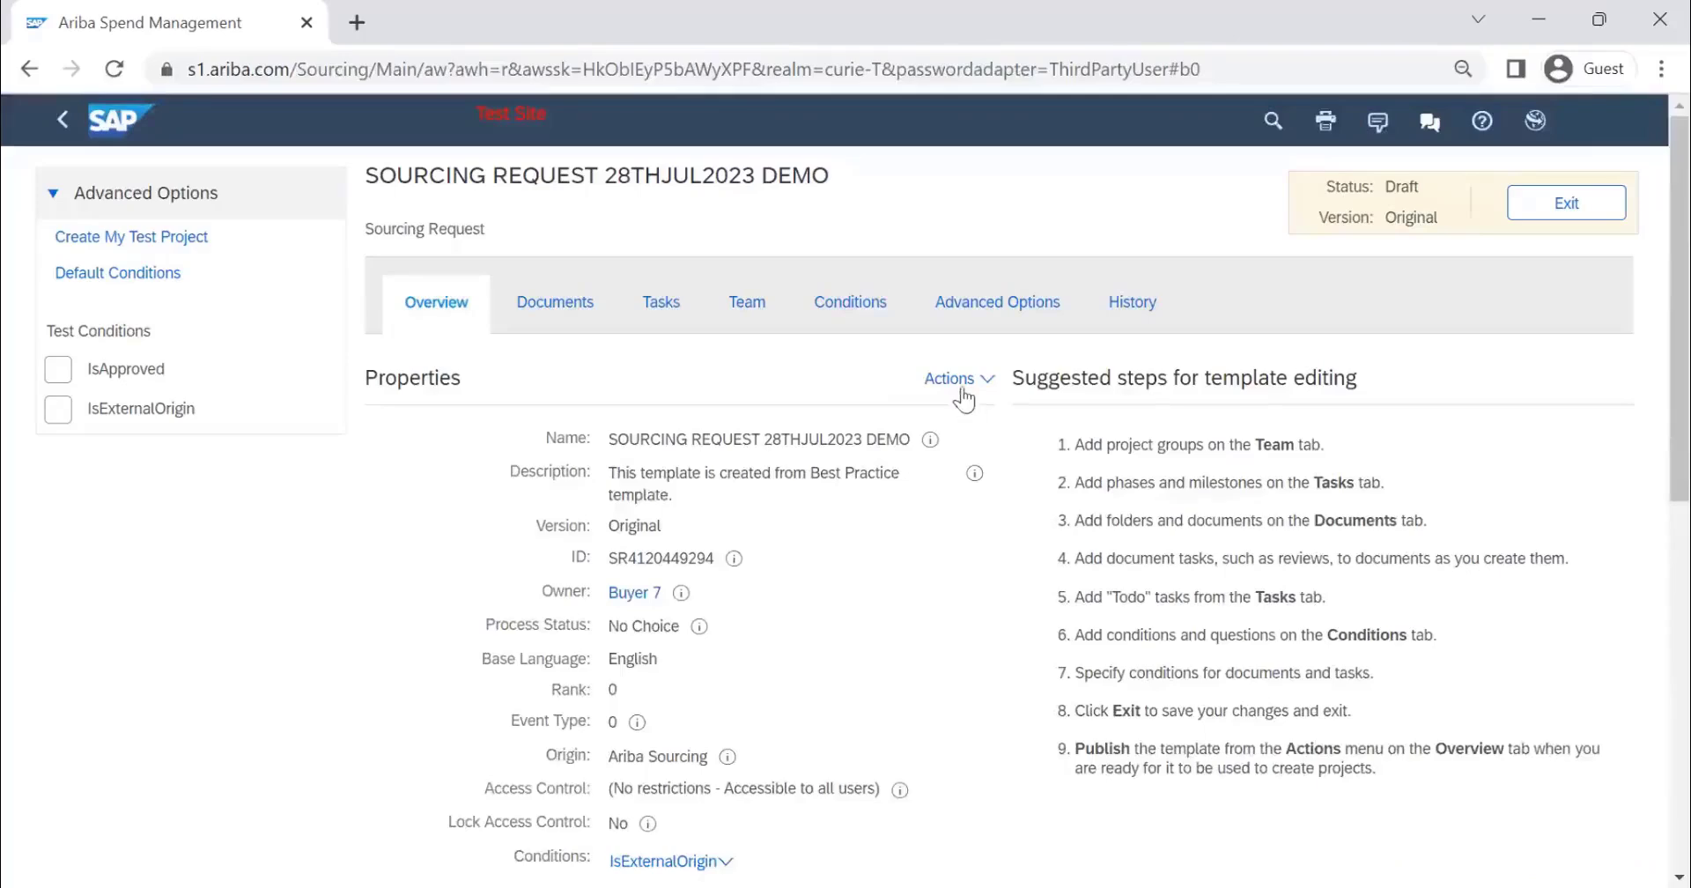
- Check the template's overview properties and start creating a test project from the template
scroll(872, 564, down, 8)
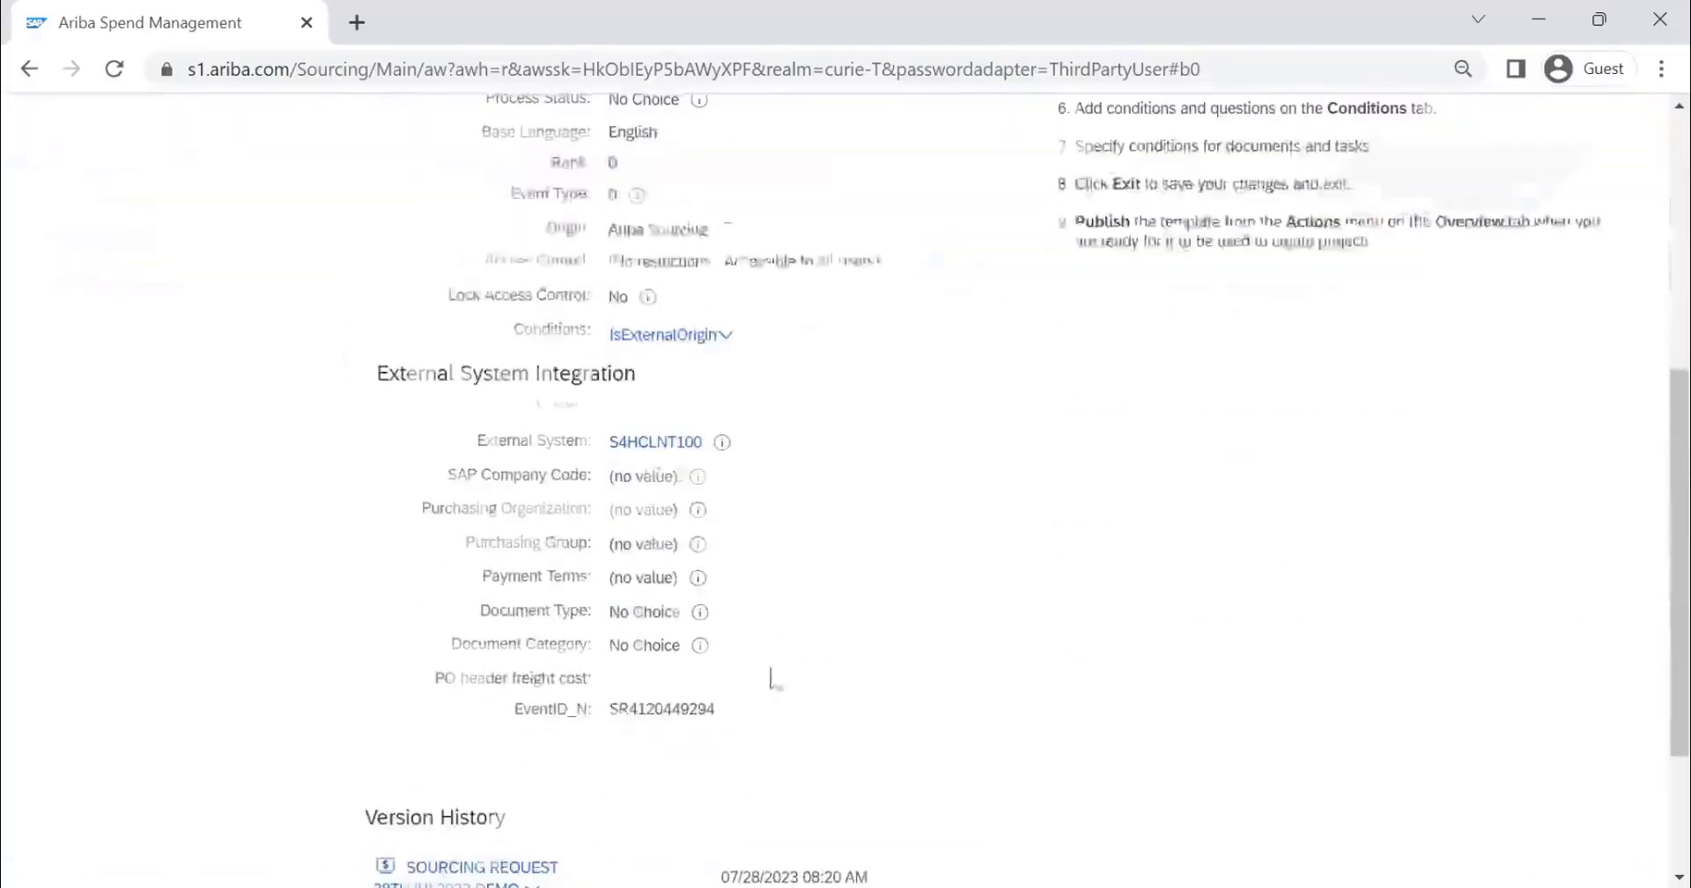
scroll(743, 631, up, 7)
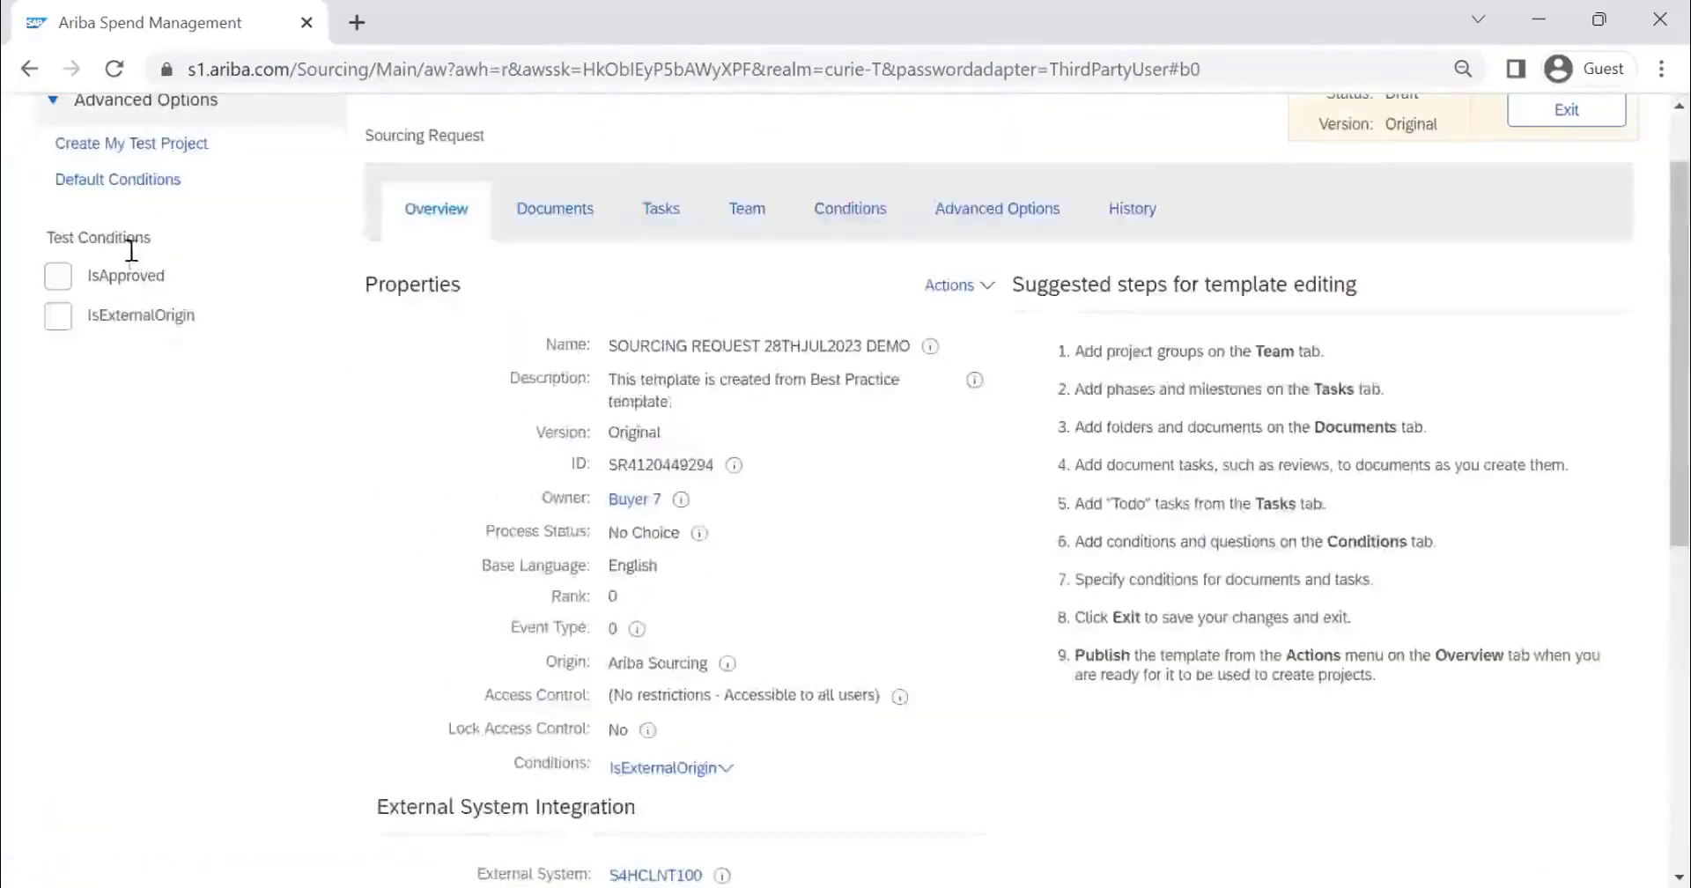
scroll(132, 265, up, 1)
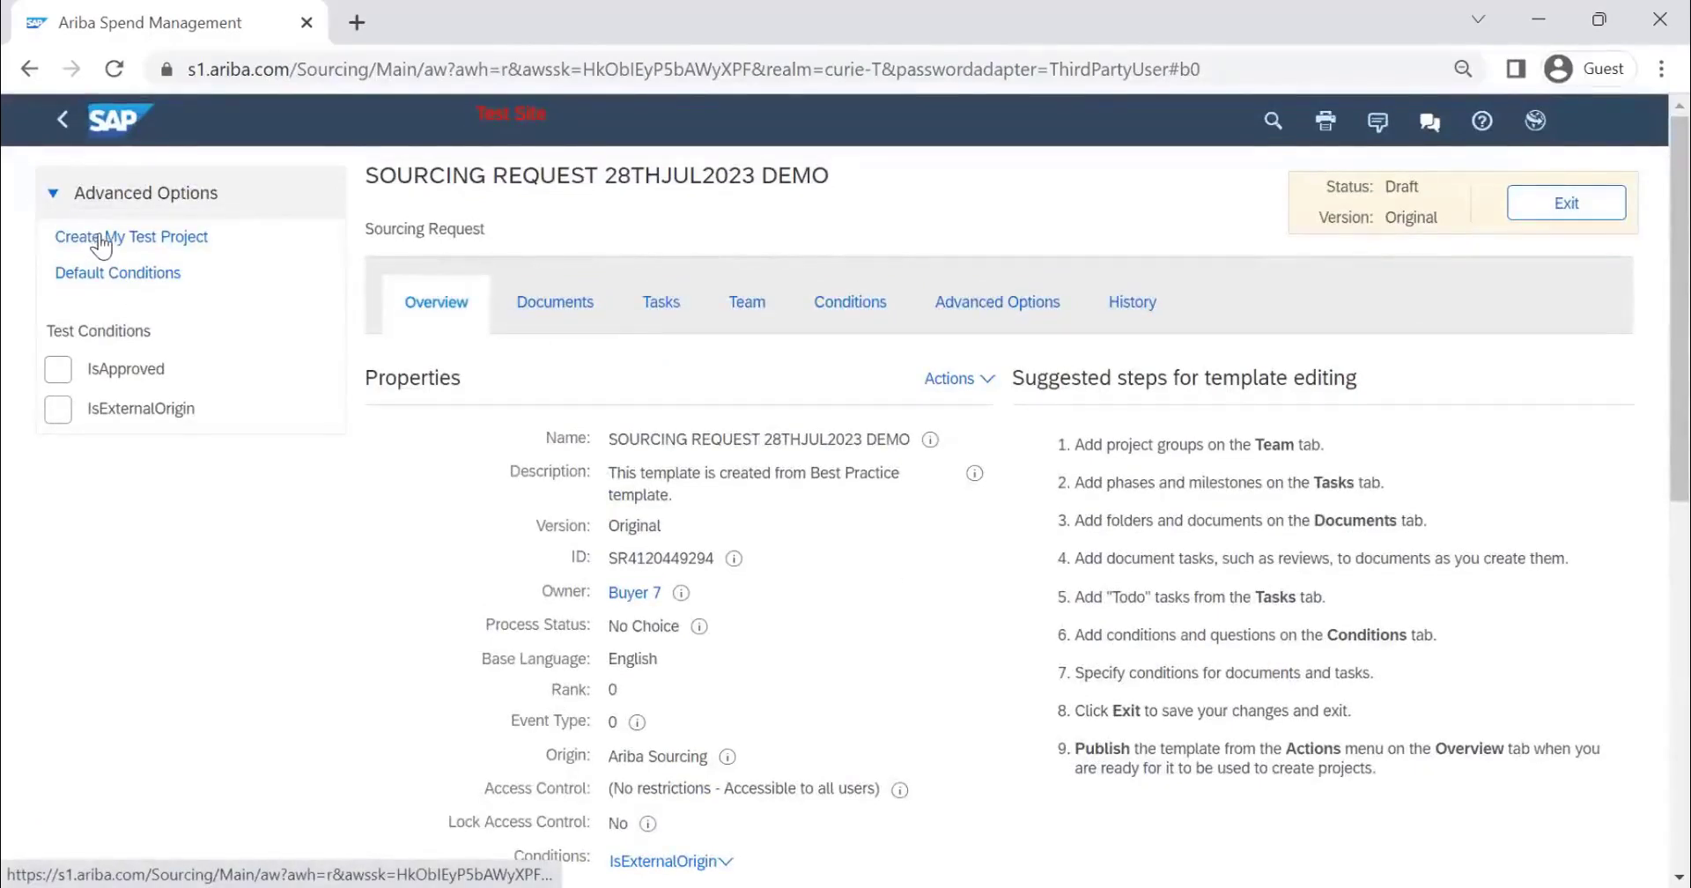
click(170, 240)
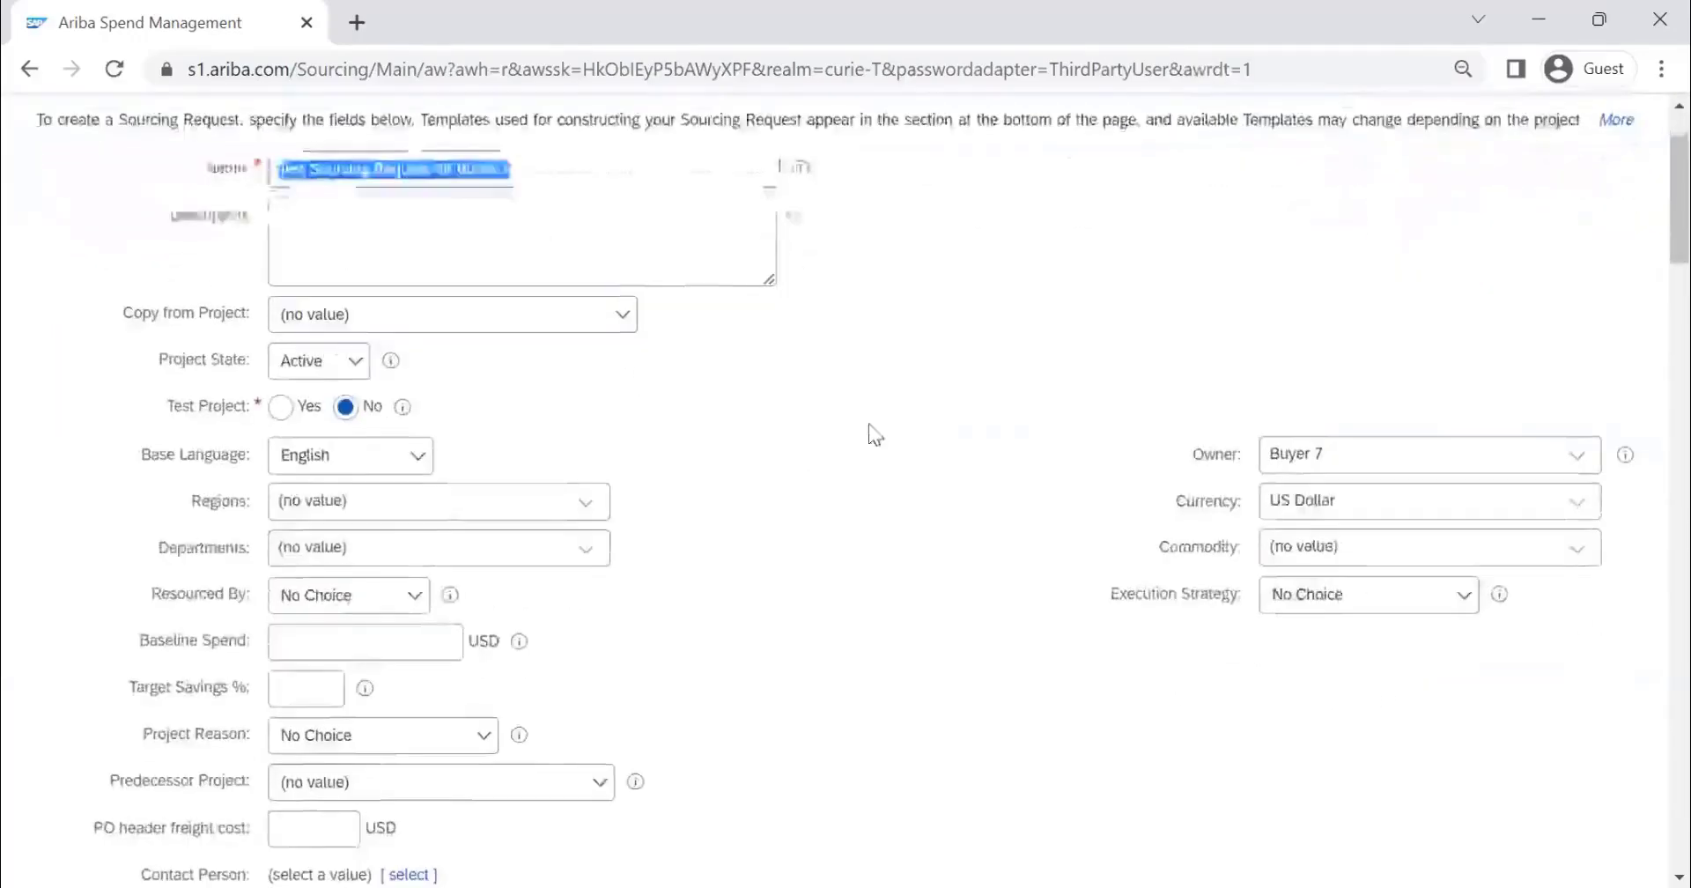
- Examine the test project's creation fields, from name, owner and commodity through the Warning text to External System Integration
scroll(660, 504, down, 1)
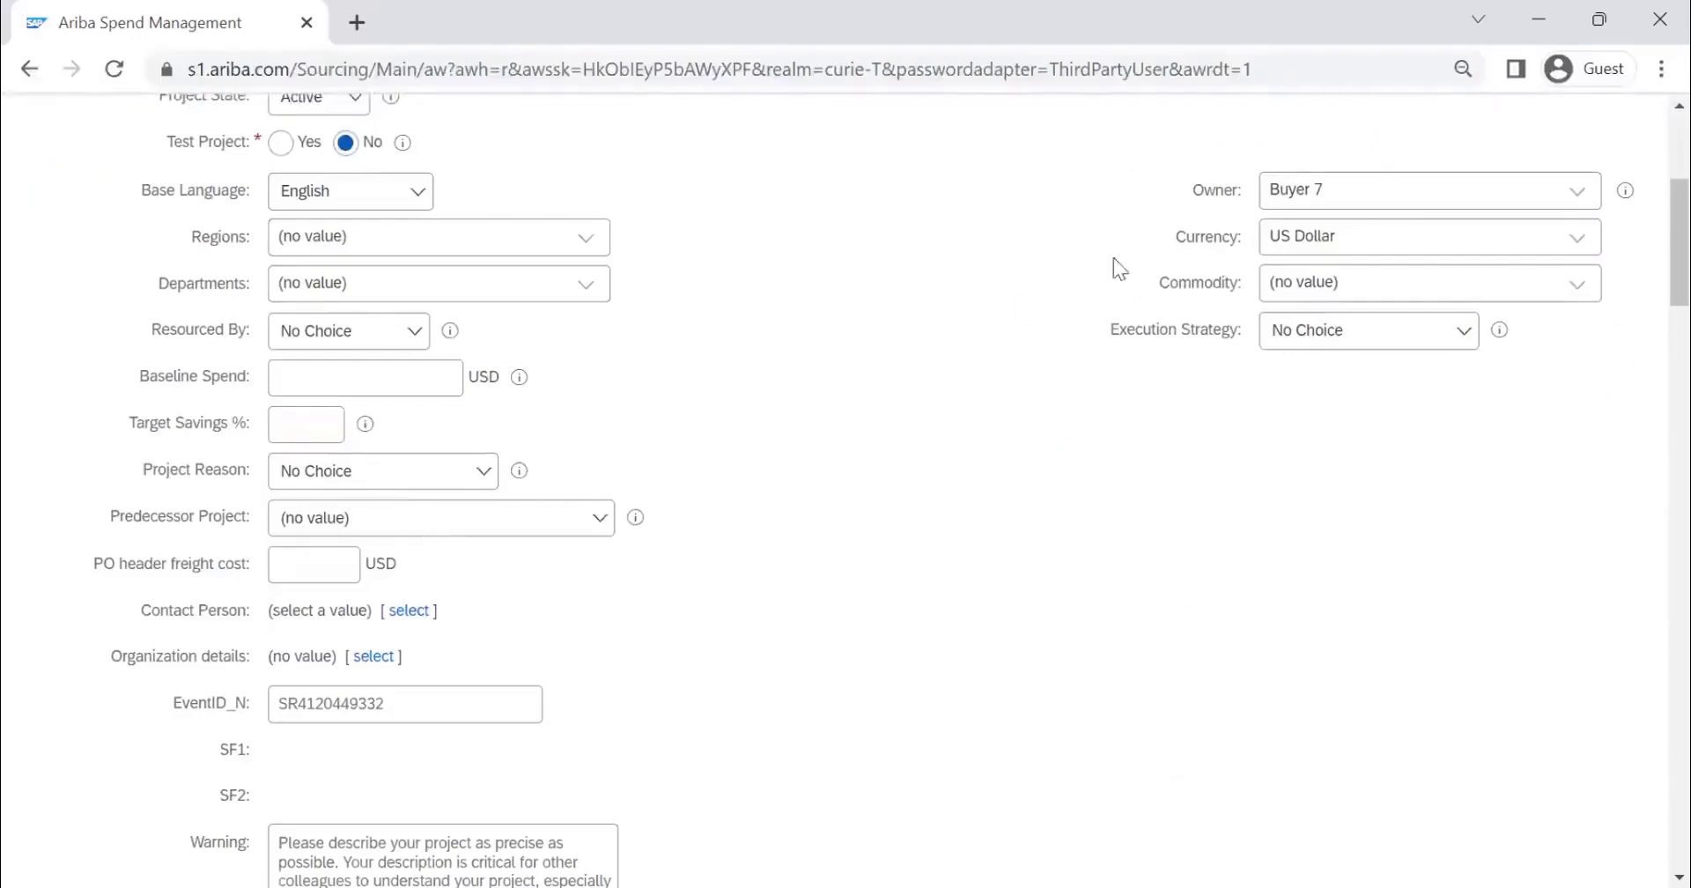
scroll(352, 276, up, 3)
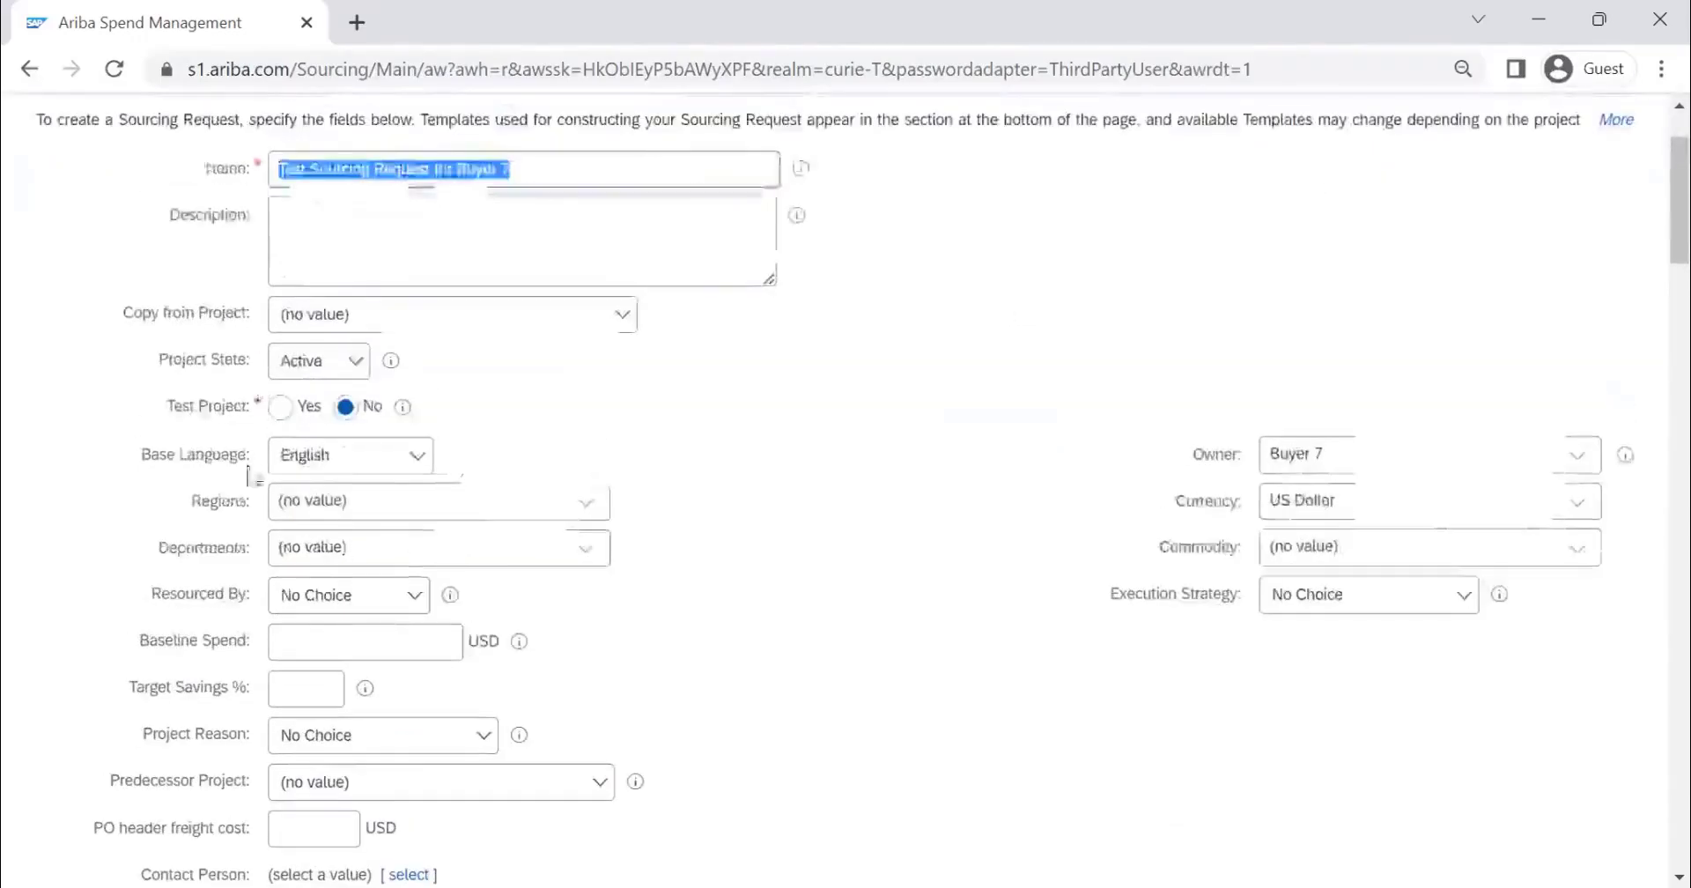
scroll(555, 414, down, 1)
scroll(560, 414, down, 3)
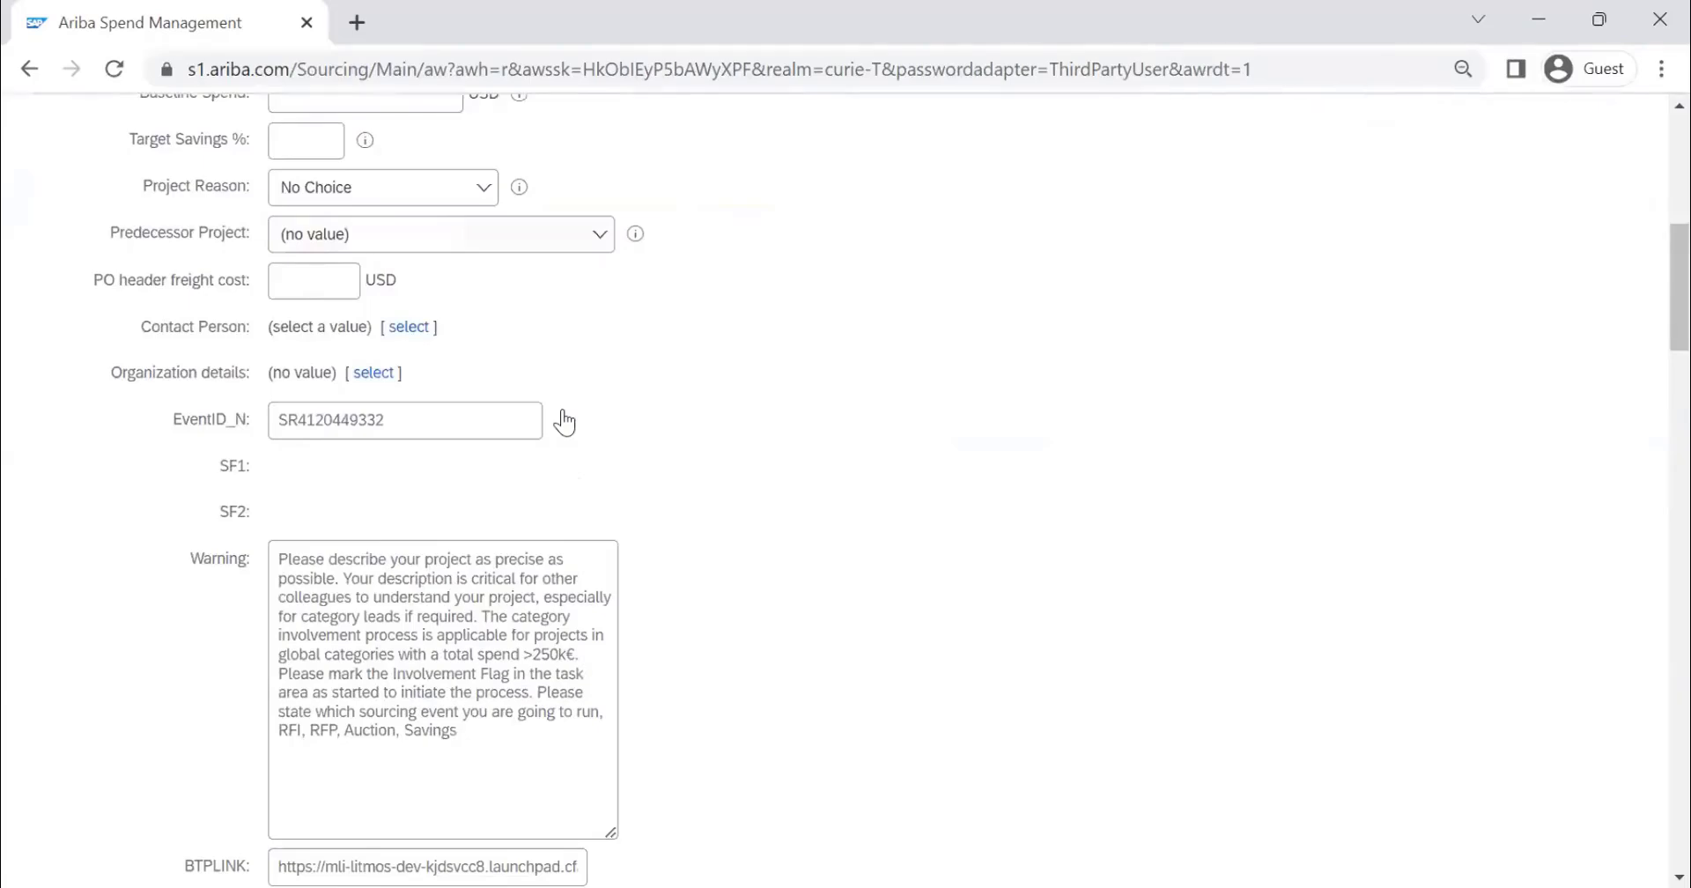
scroll(565, 421, down, 3)
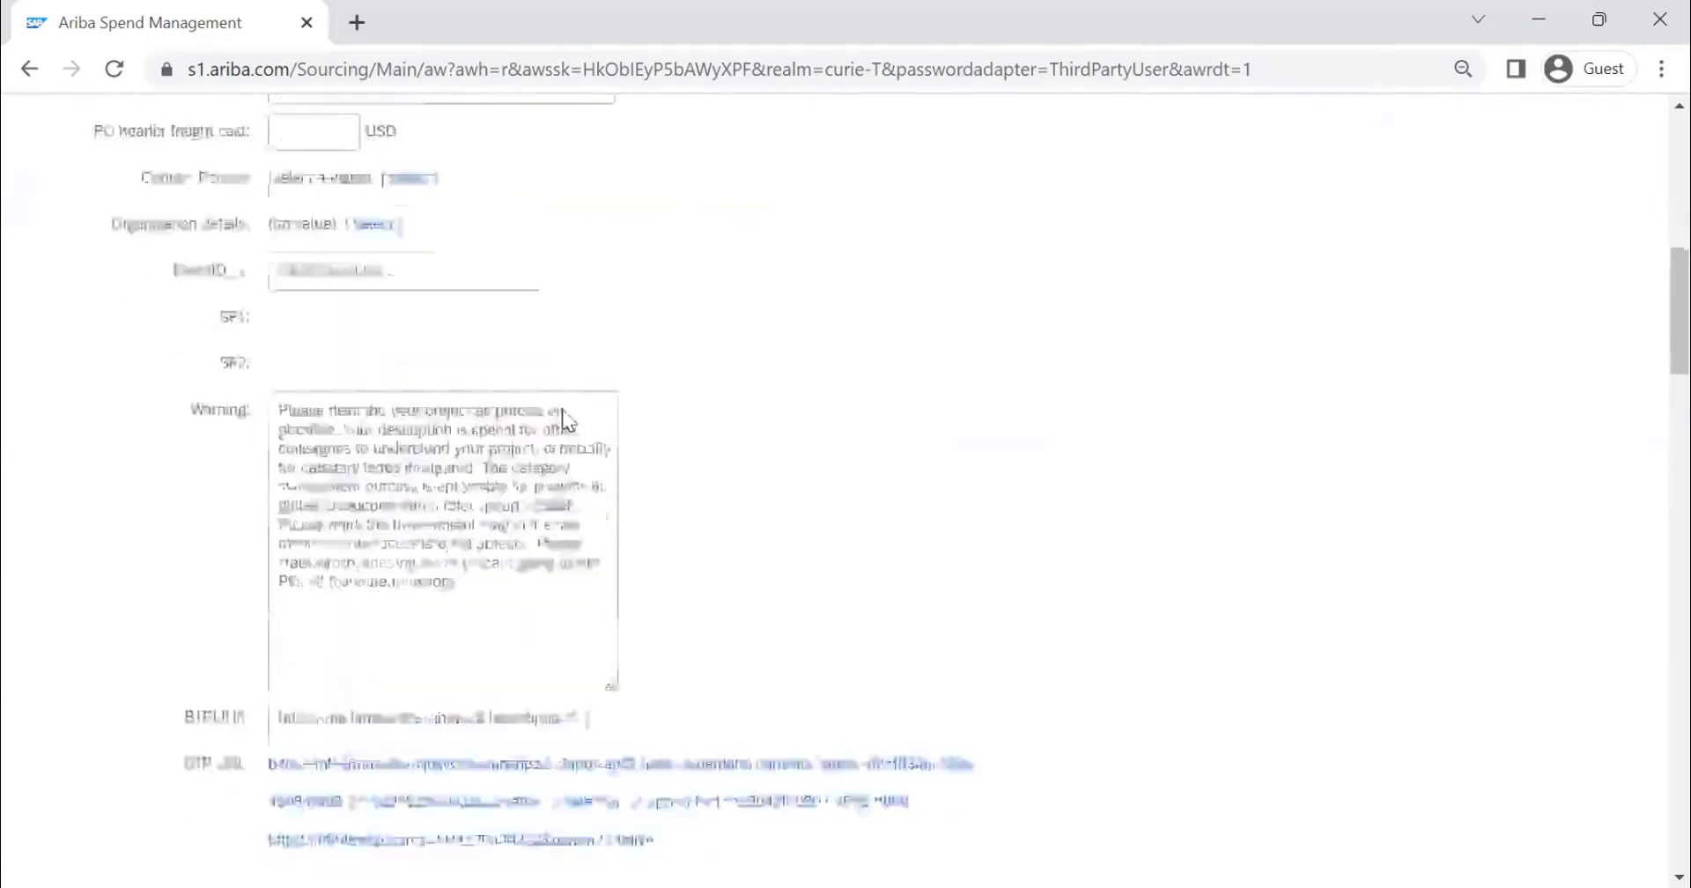
scroll(643, 407, down, 2)
scroll(616, 422, down, 1)
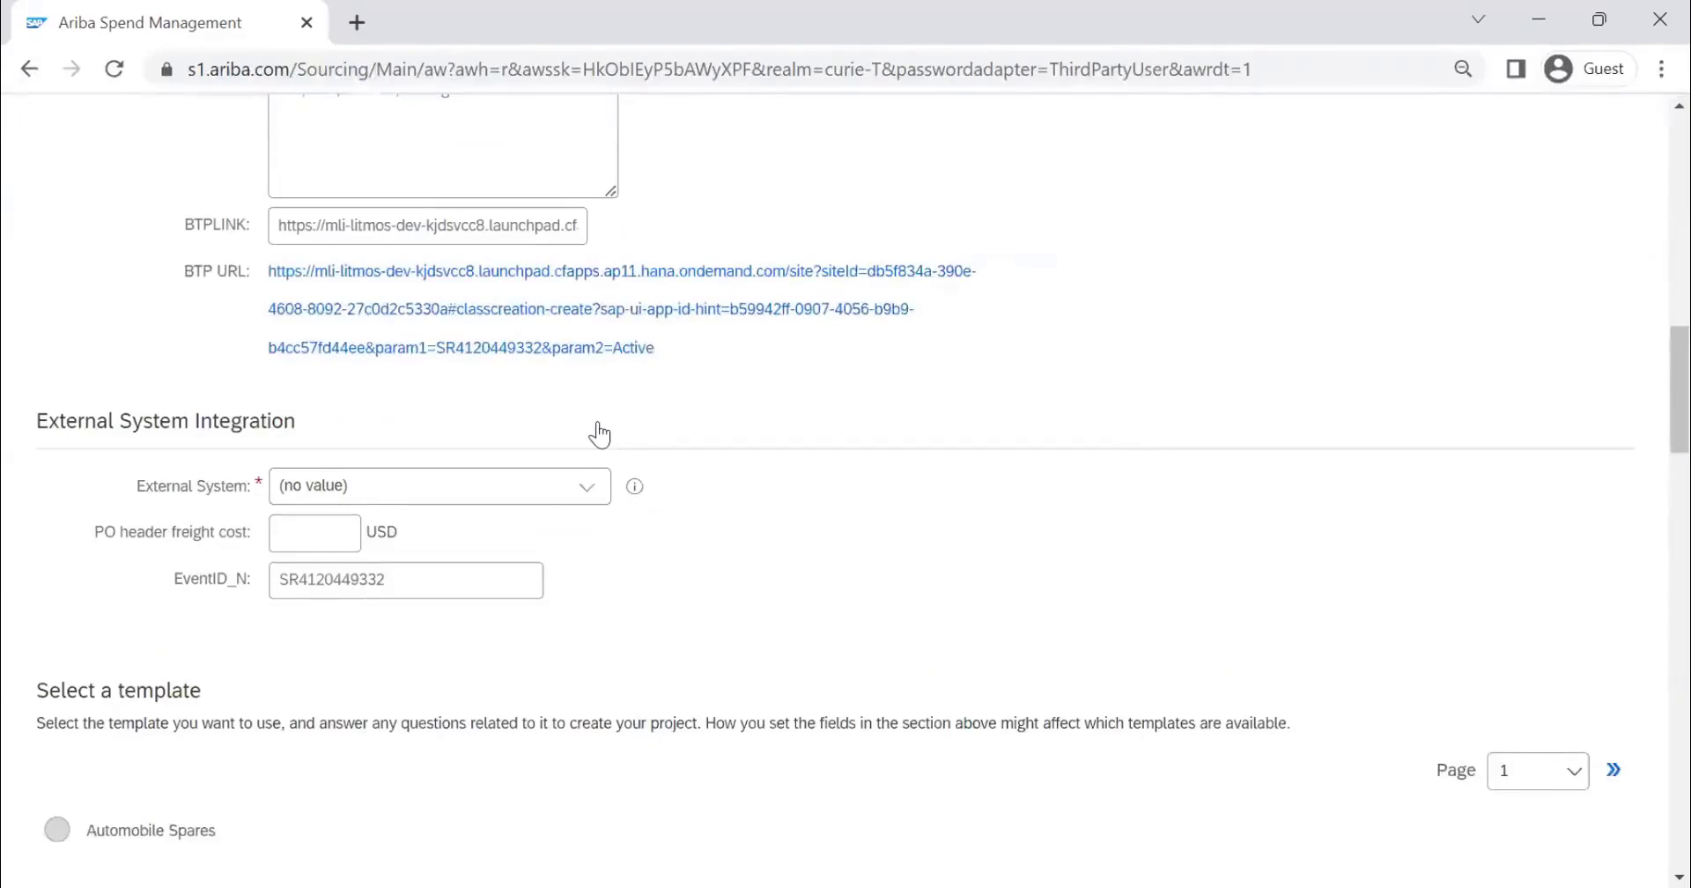
scroll(581, 440, up, 1)
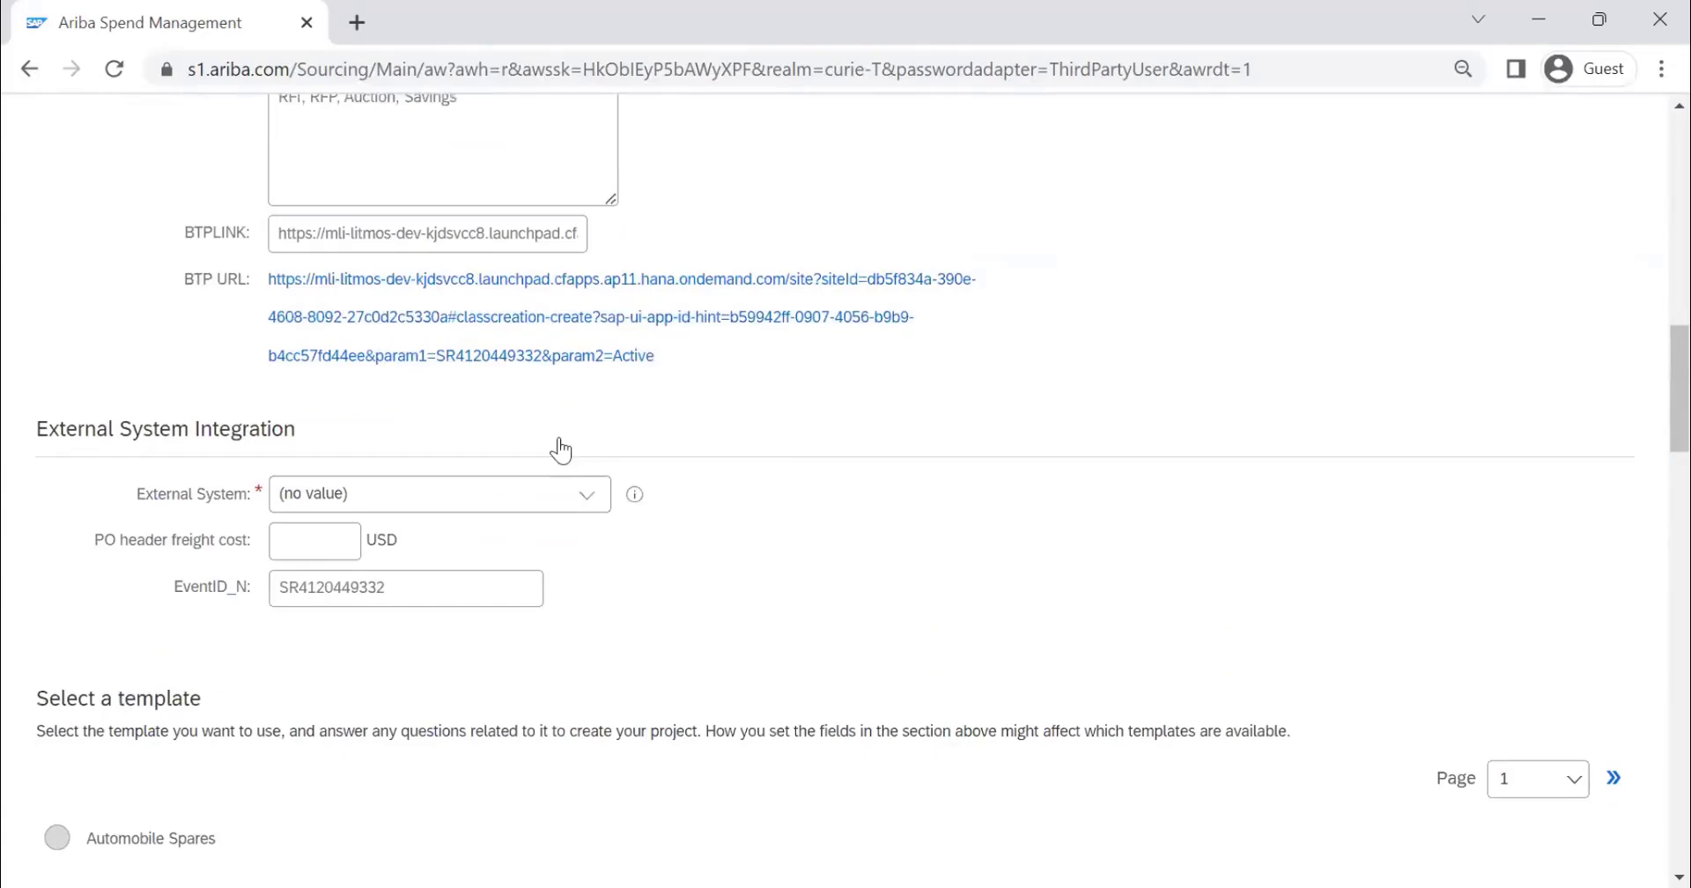
scroll(561, 448, up, 4)
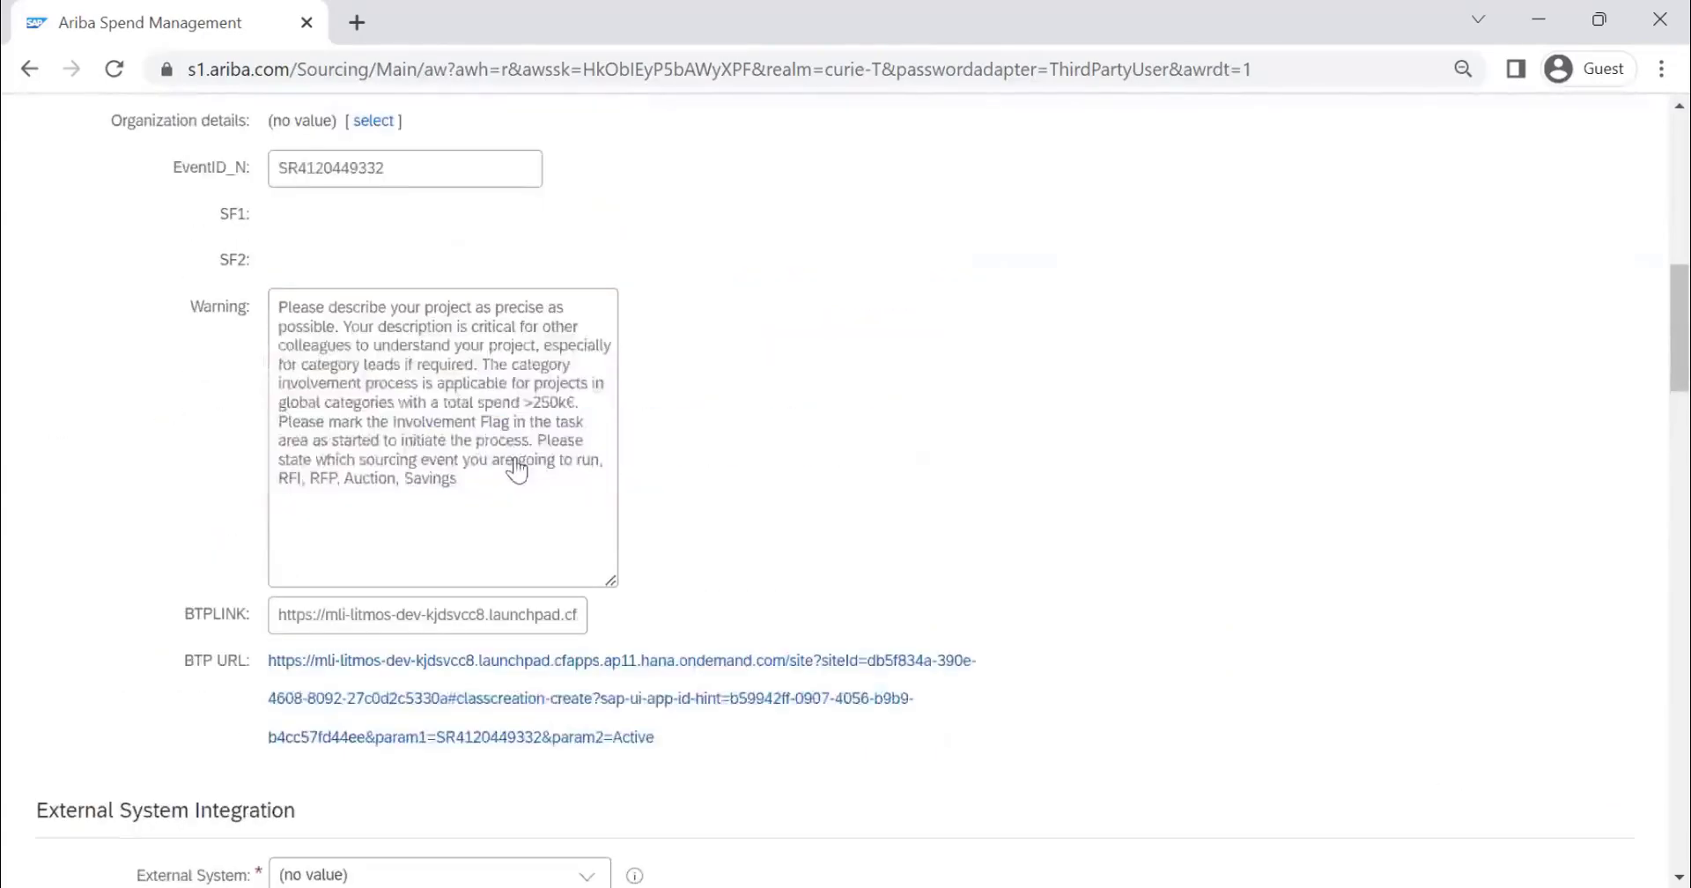
scroll(617, 528, up, 10)
scroll(726, 431, down, 3)
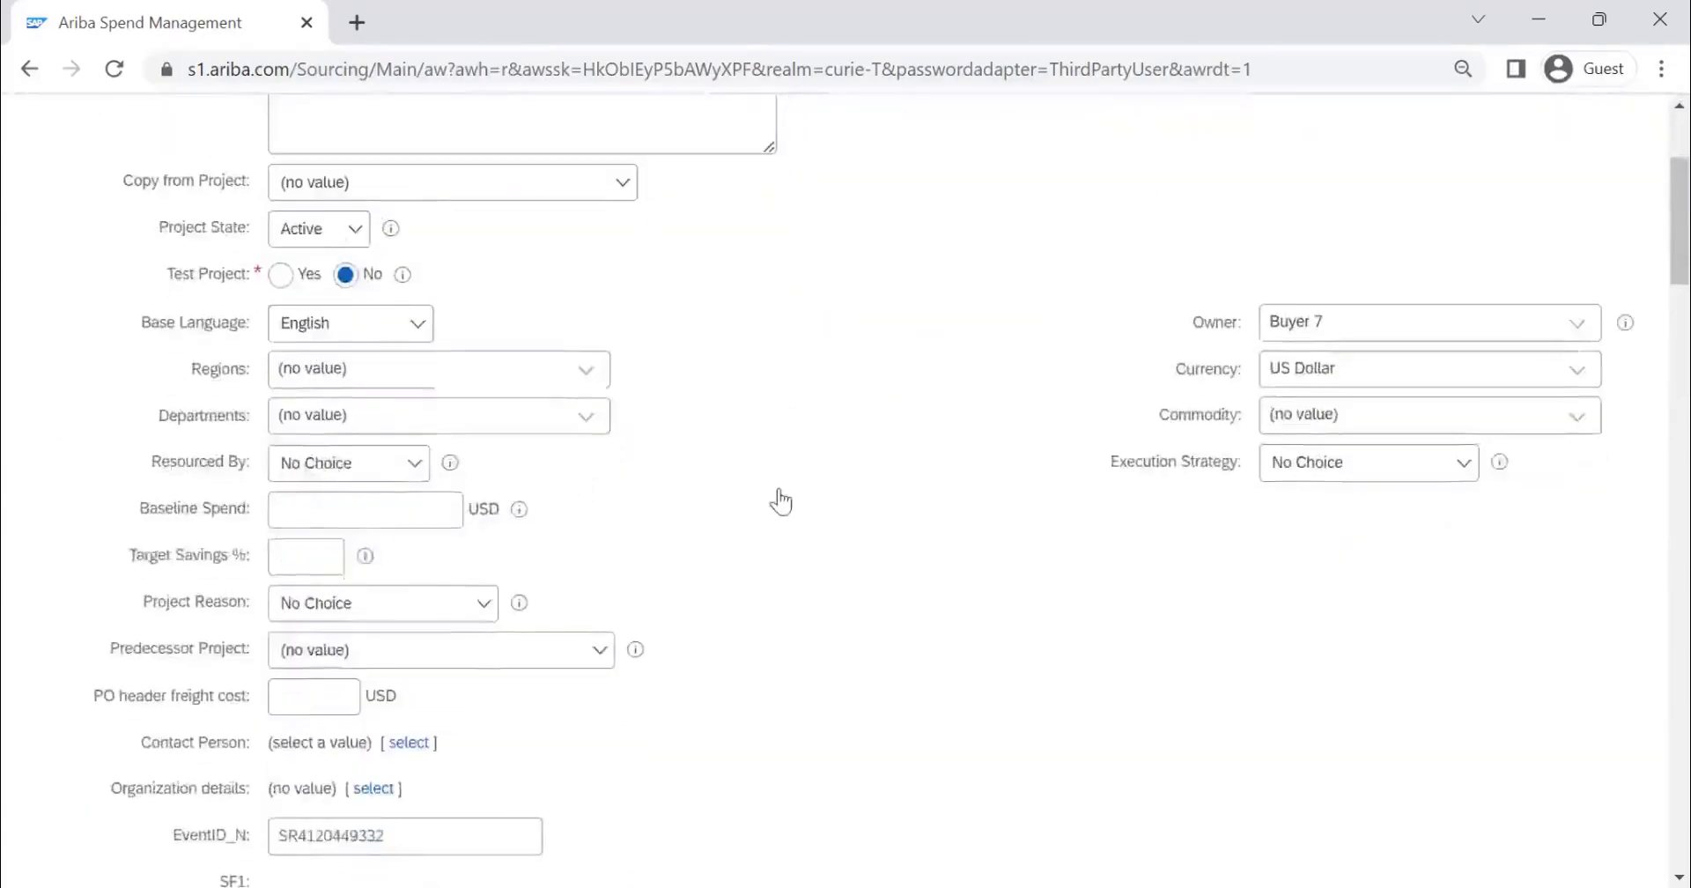
- Search the test project's creation page for "origin" and close the search
key(ctrl+f)
text(origin)
key(Escape)
- Look through the templates available for the test project, switch the list to page 2, and return to the External System field
scroll(678, 467, down, 20)
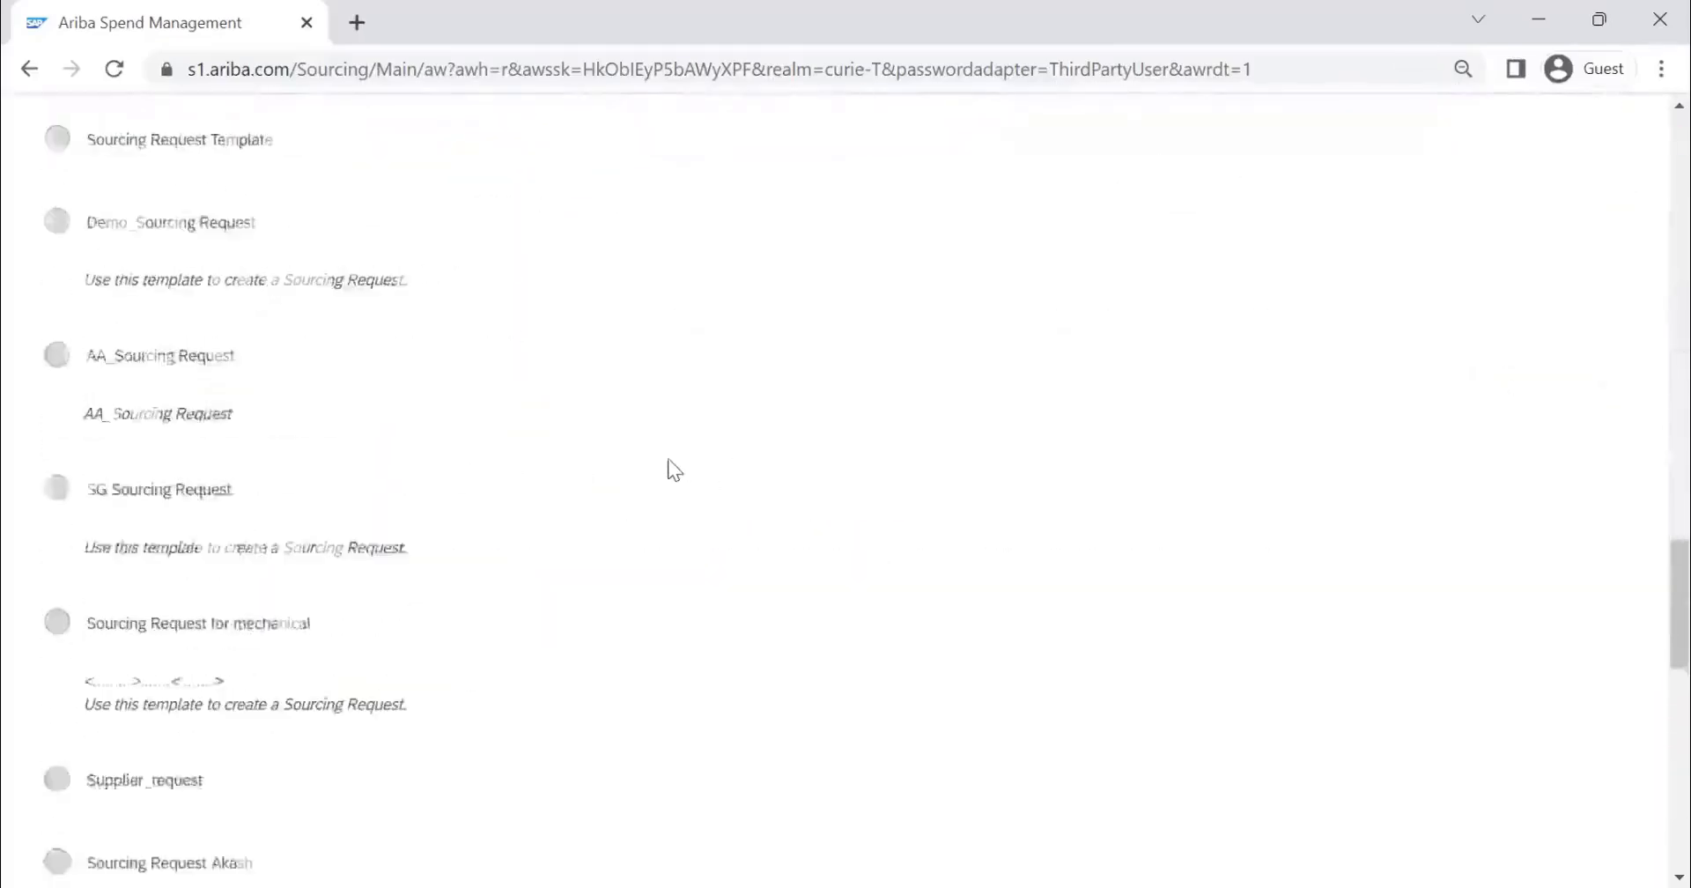
scroll(283, 431, up, 15)
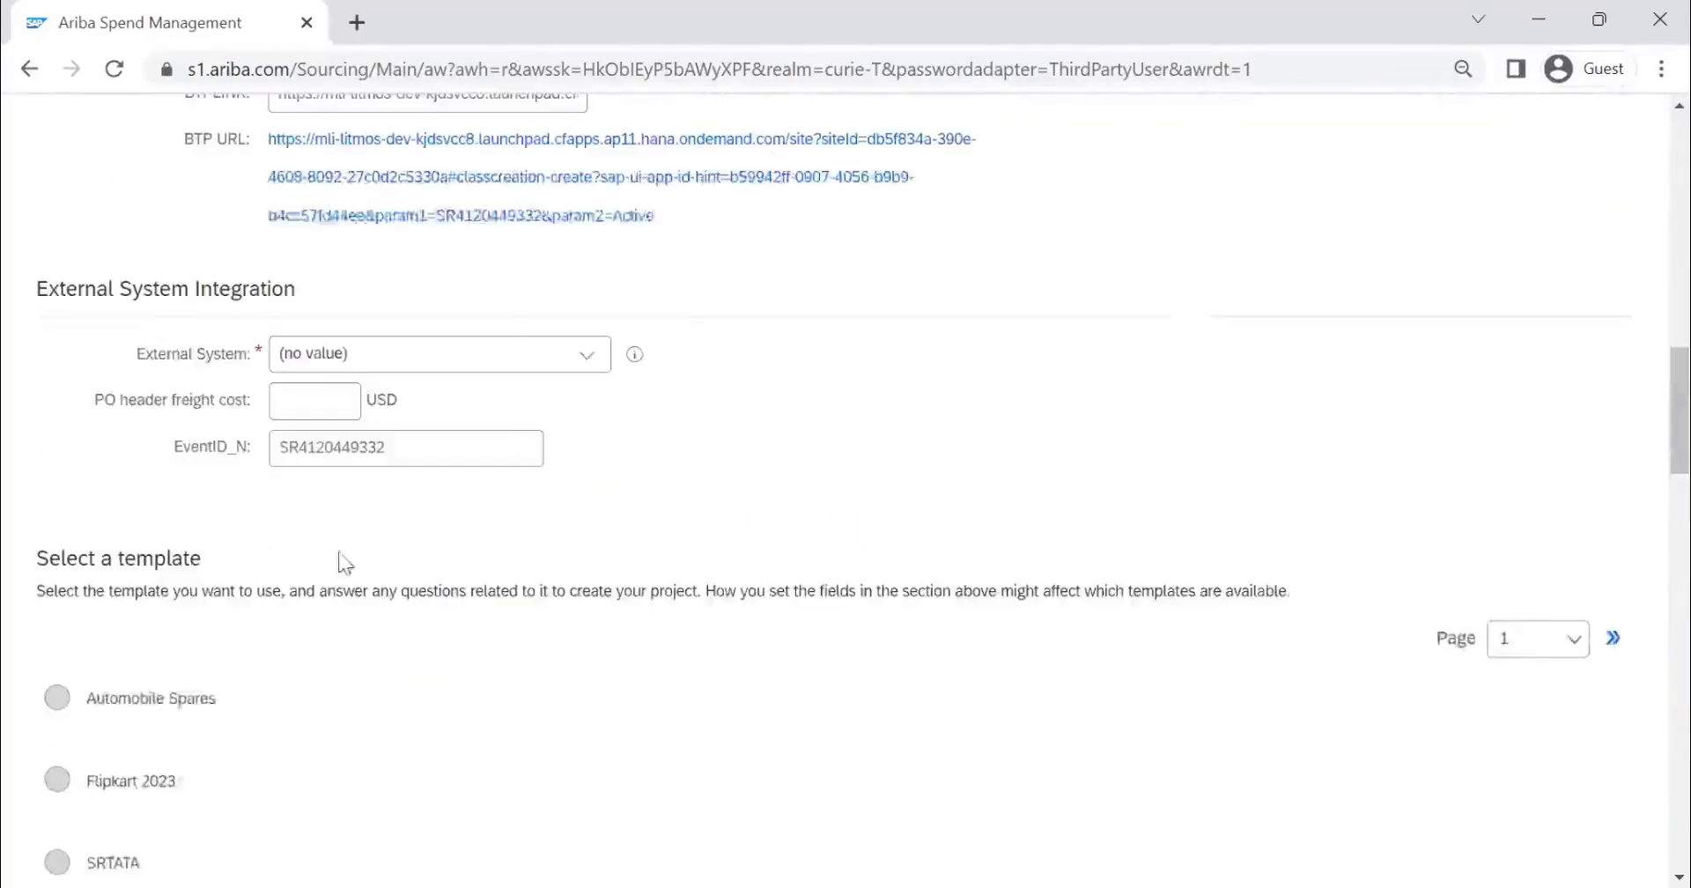
scroll(345, 564, down, 10)
scroll(371, 560, down, 15)
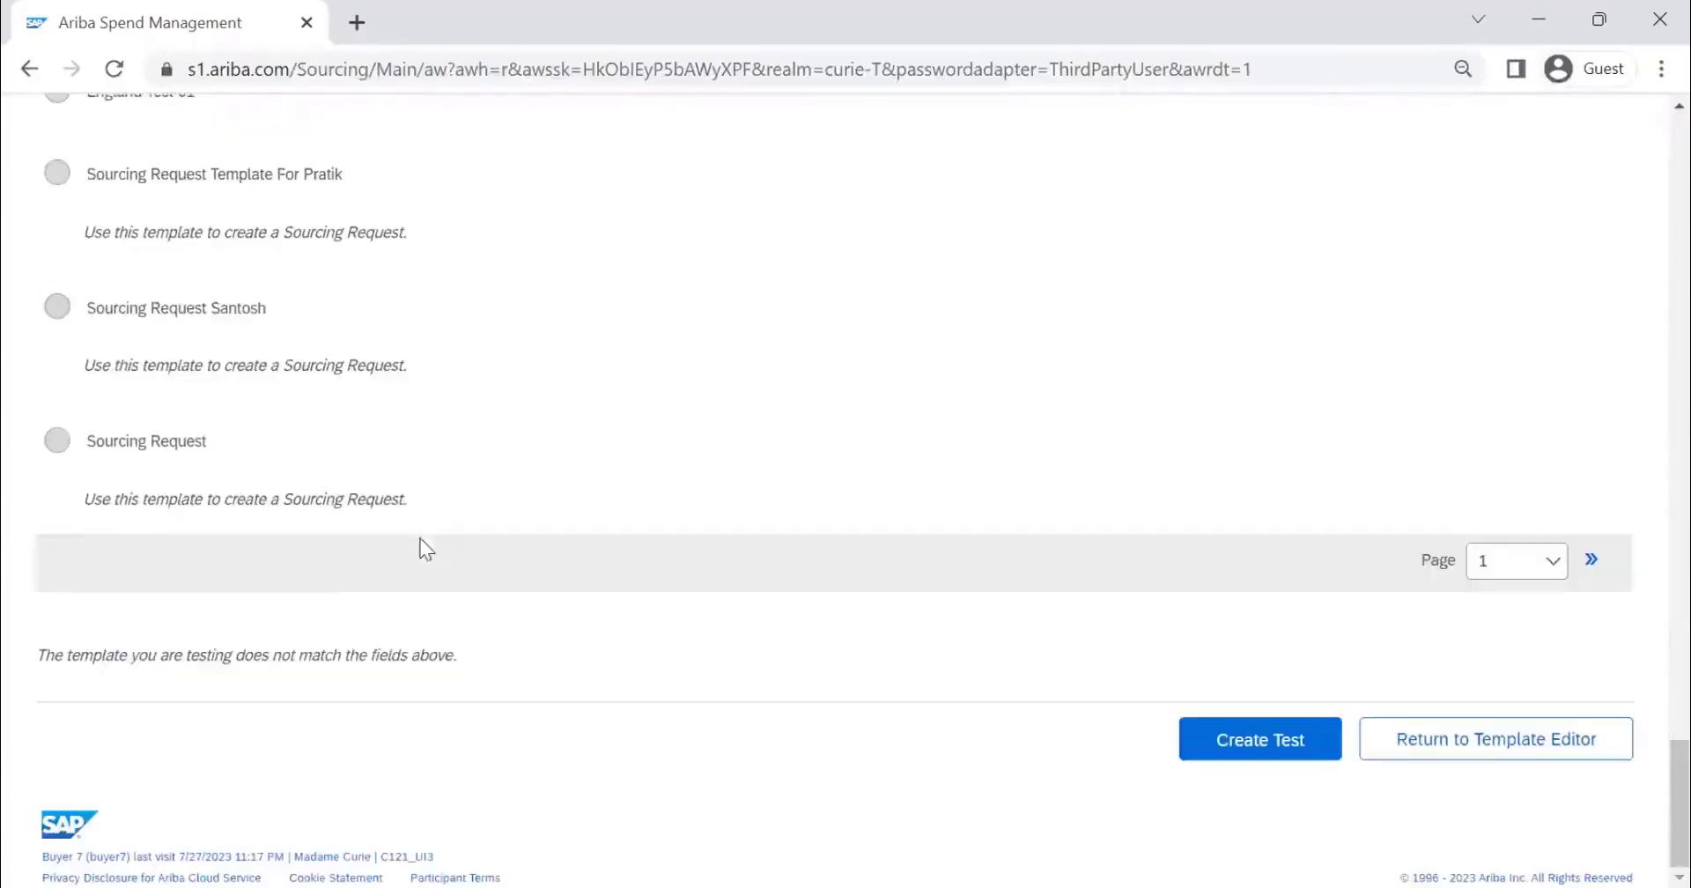
click(1508, 568)
click(1514, 634)
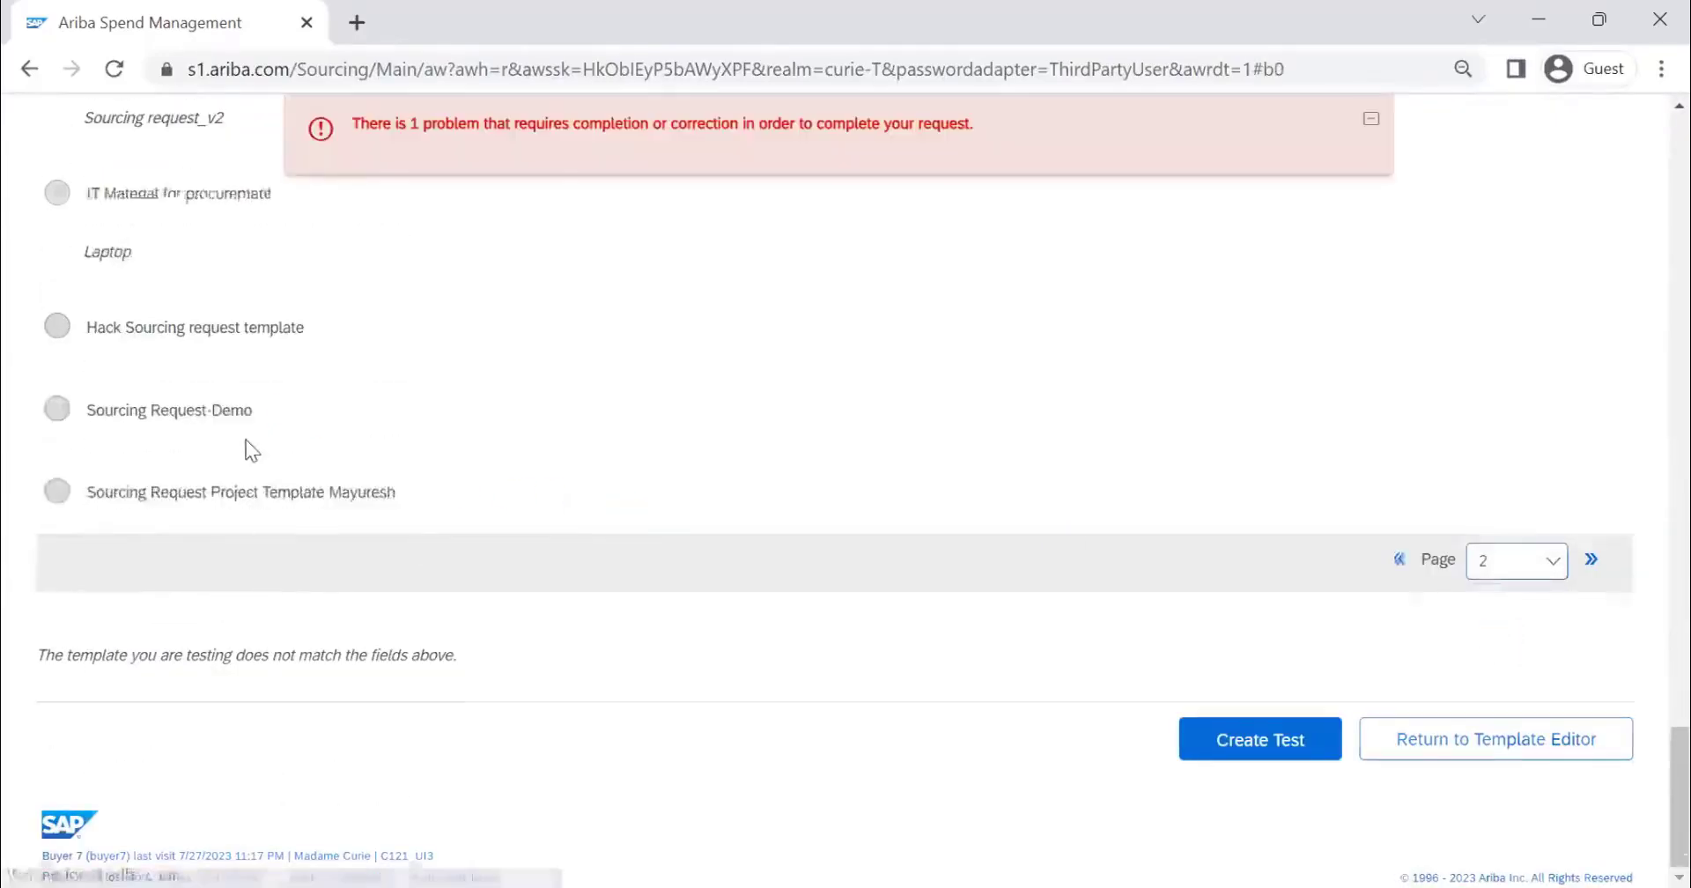
scroll(250, 451, up, 15)
scroll(281, 487, up, 5)
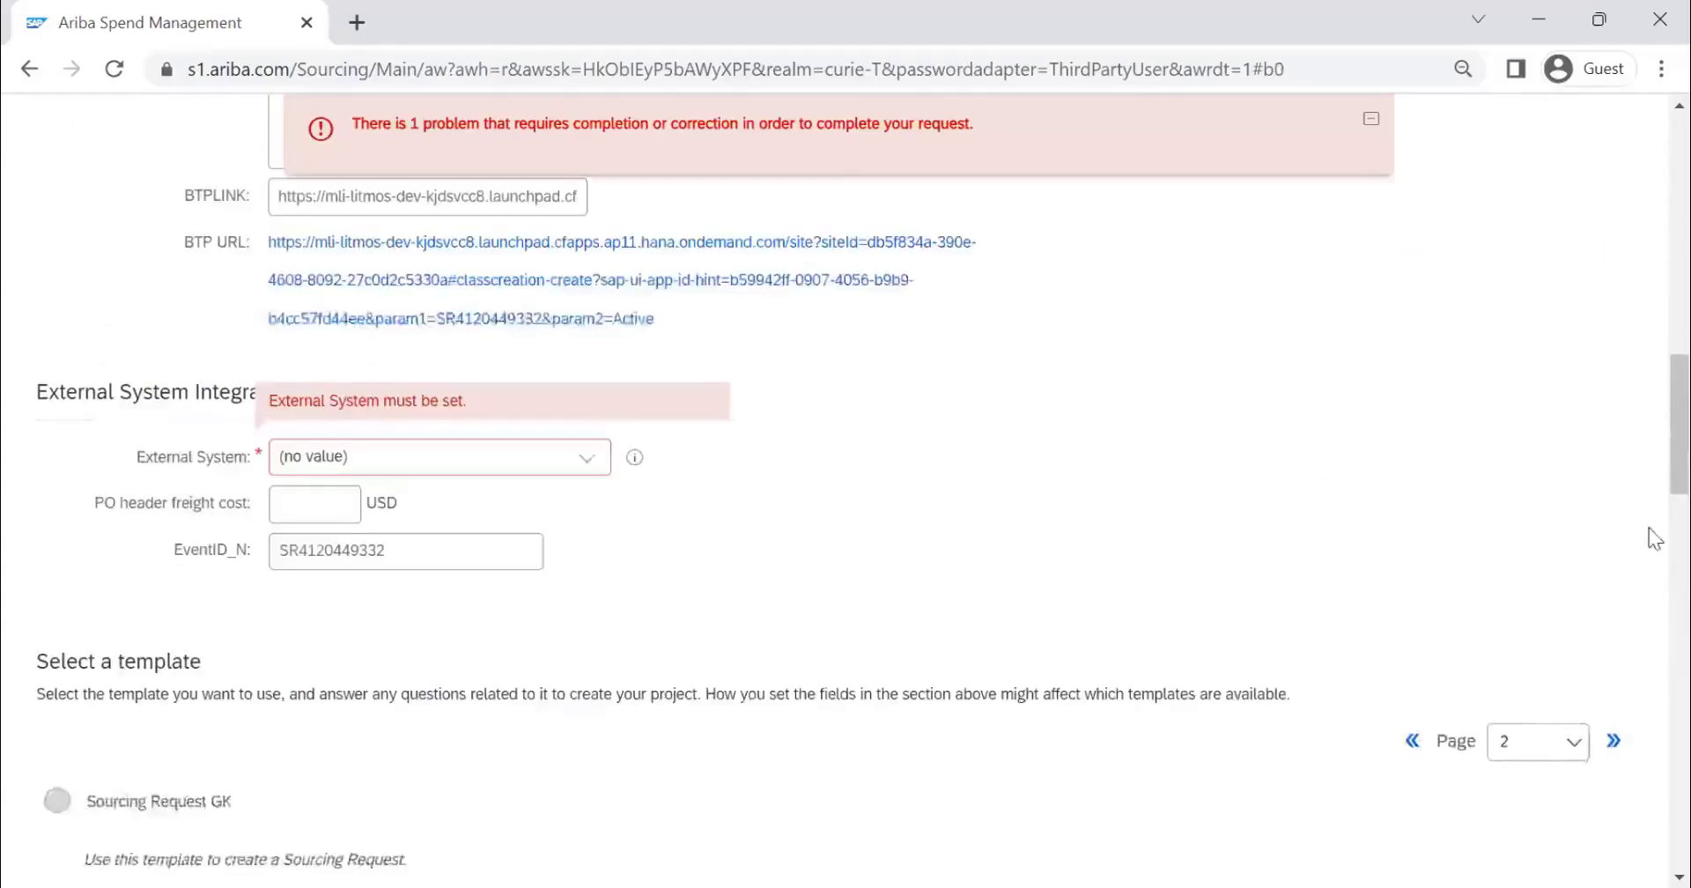
- Switch the test project's template list to page 3, check it, and return to the start of the form
click(1537, 747)
click(1508, 859)
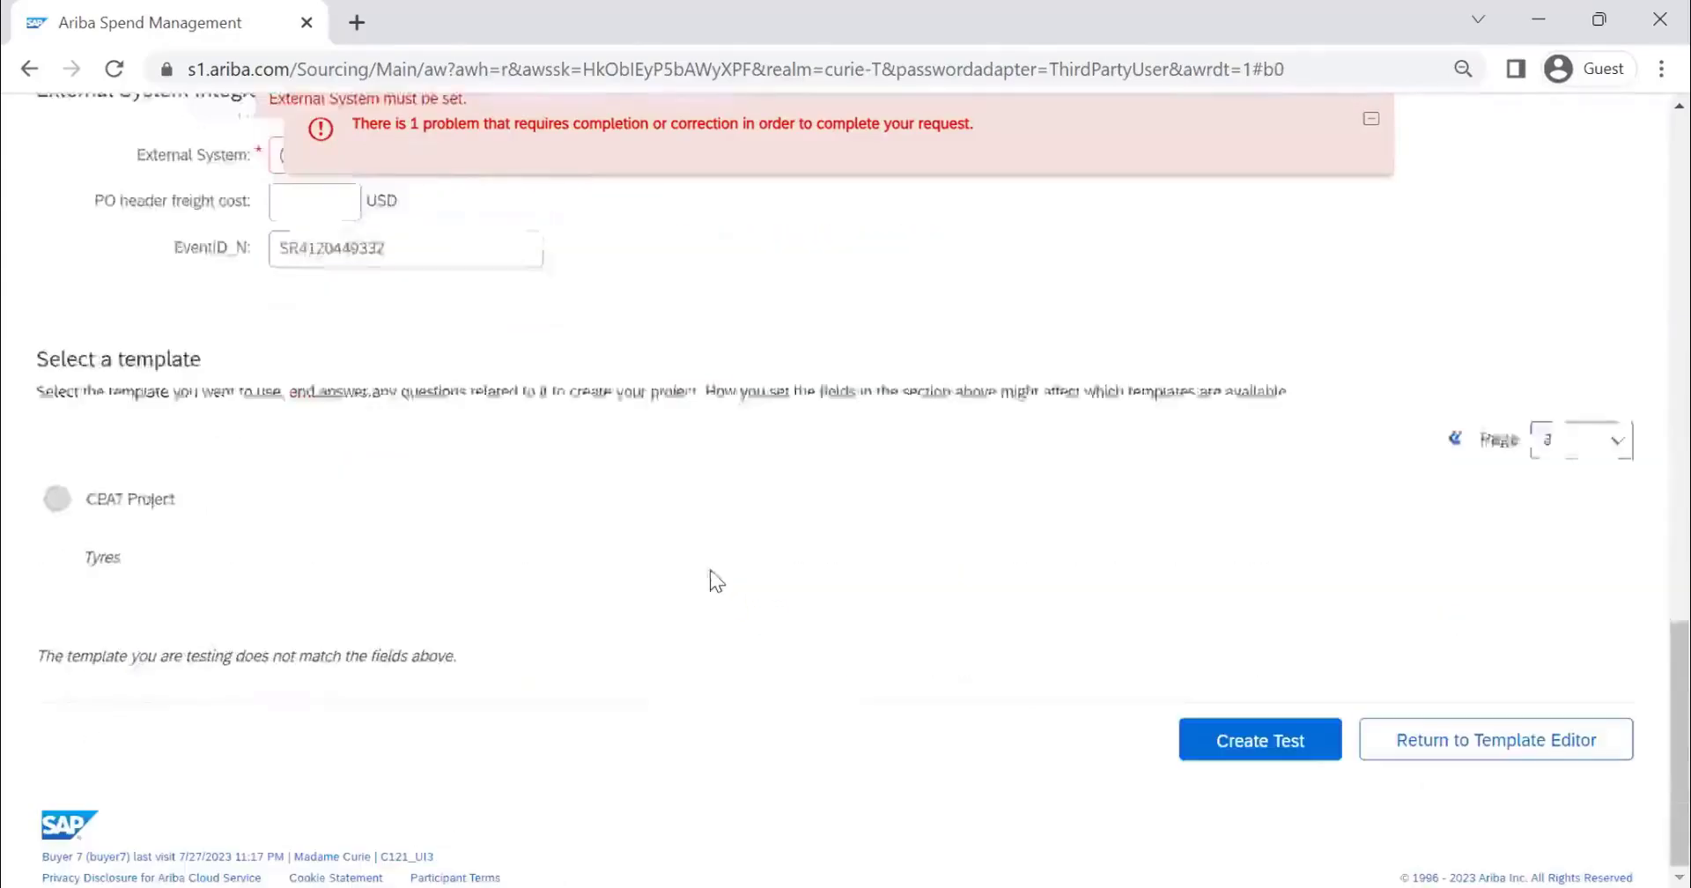
scroll(1367, 752, up, 15)
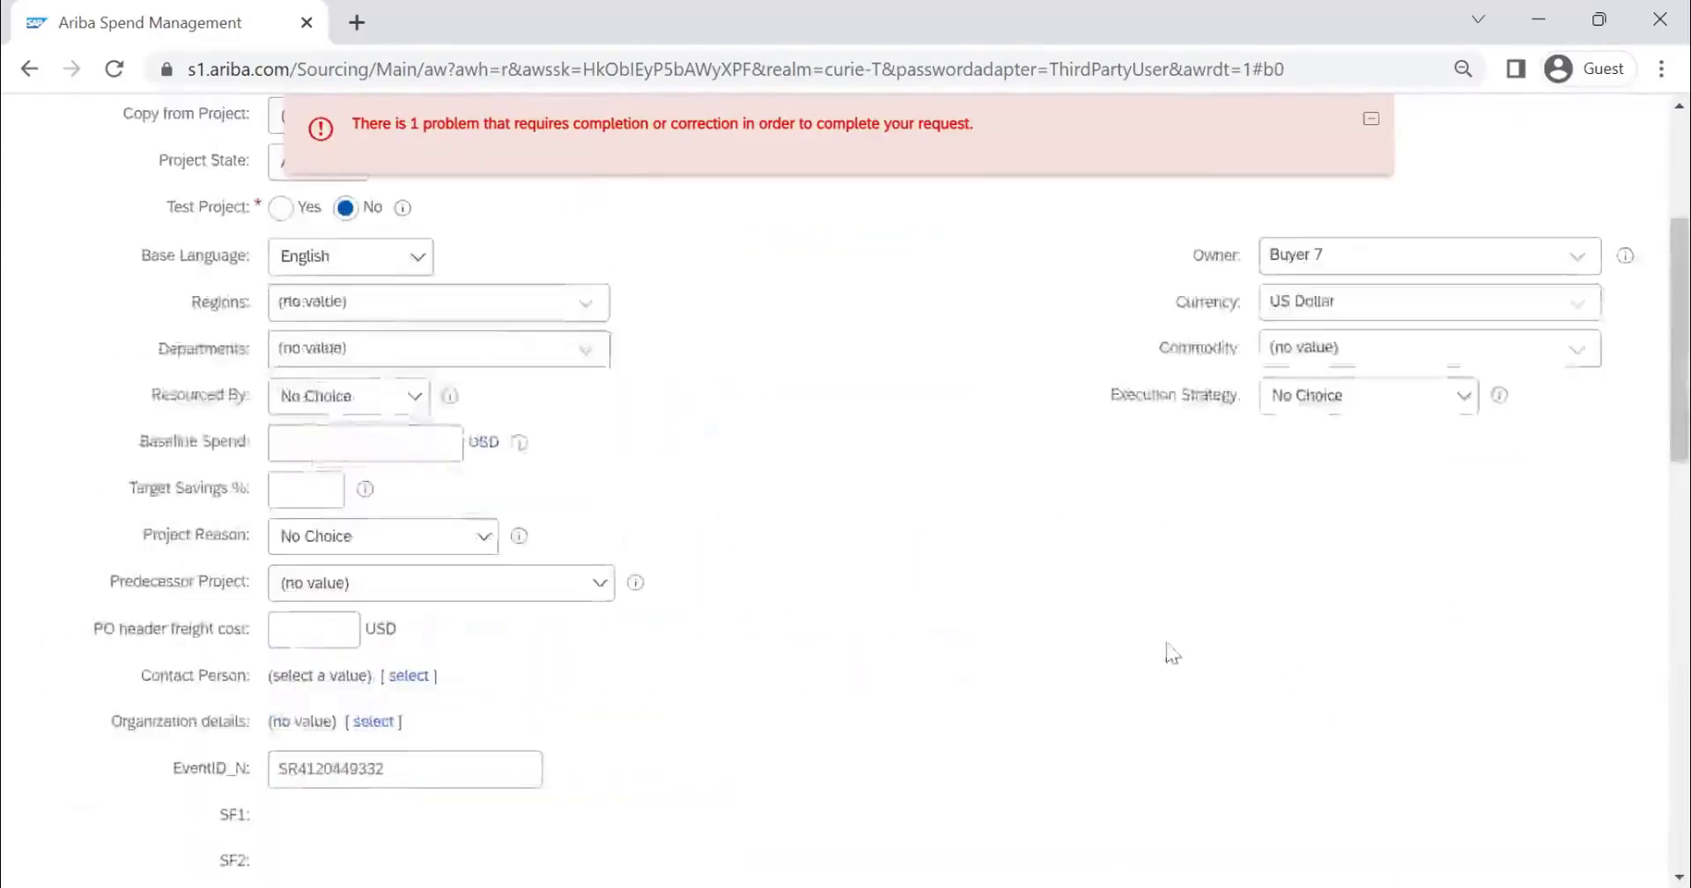
scroll(1173, 653, up, 4)
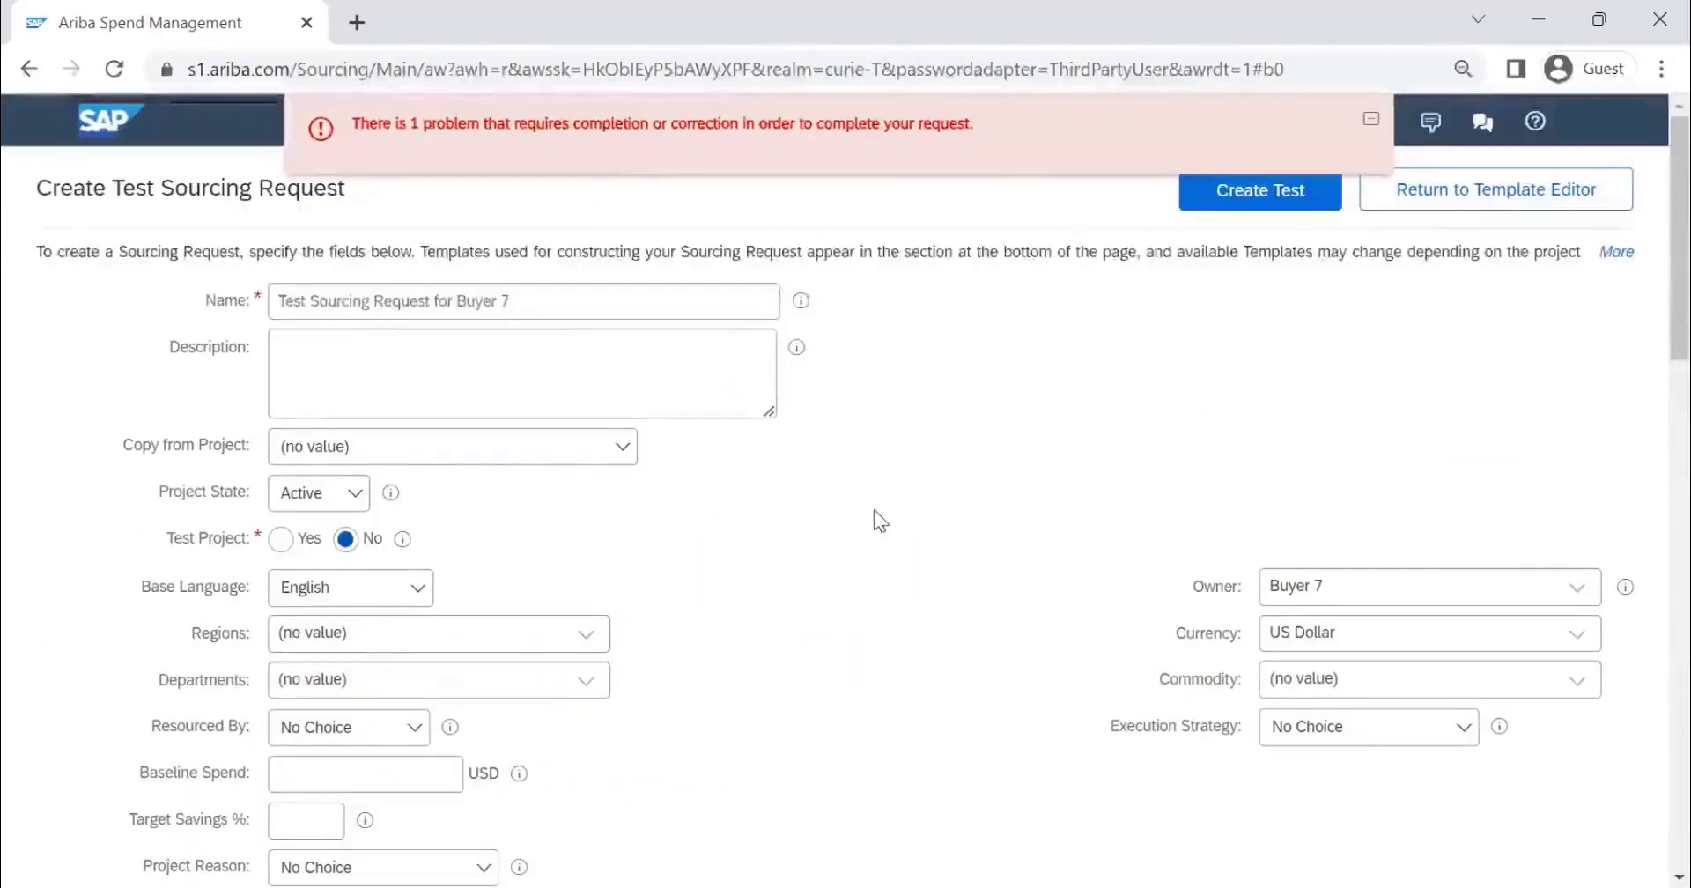
- Recheck the test project's creation fields from Project State to Warning and return to the template editor
scroll(886, 507, down, 3)
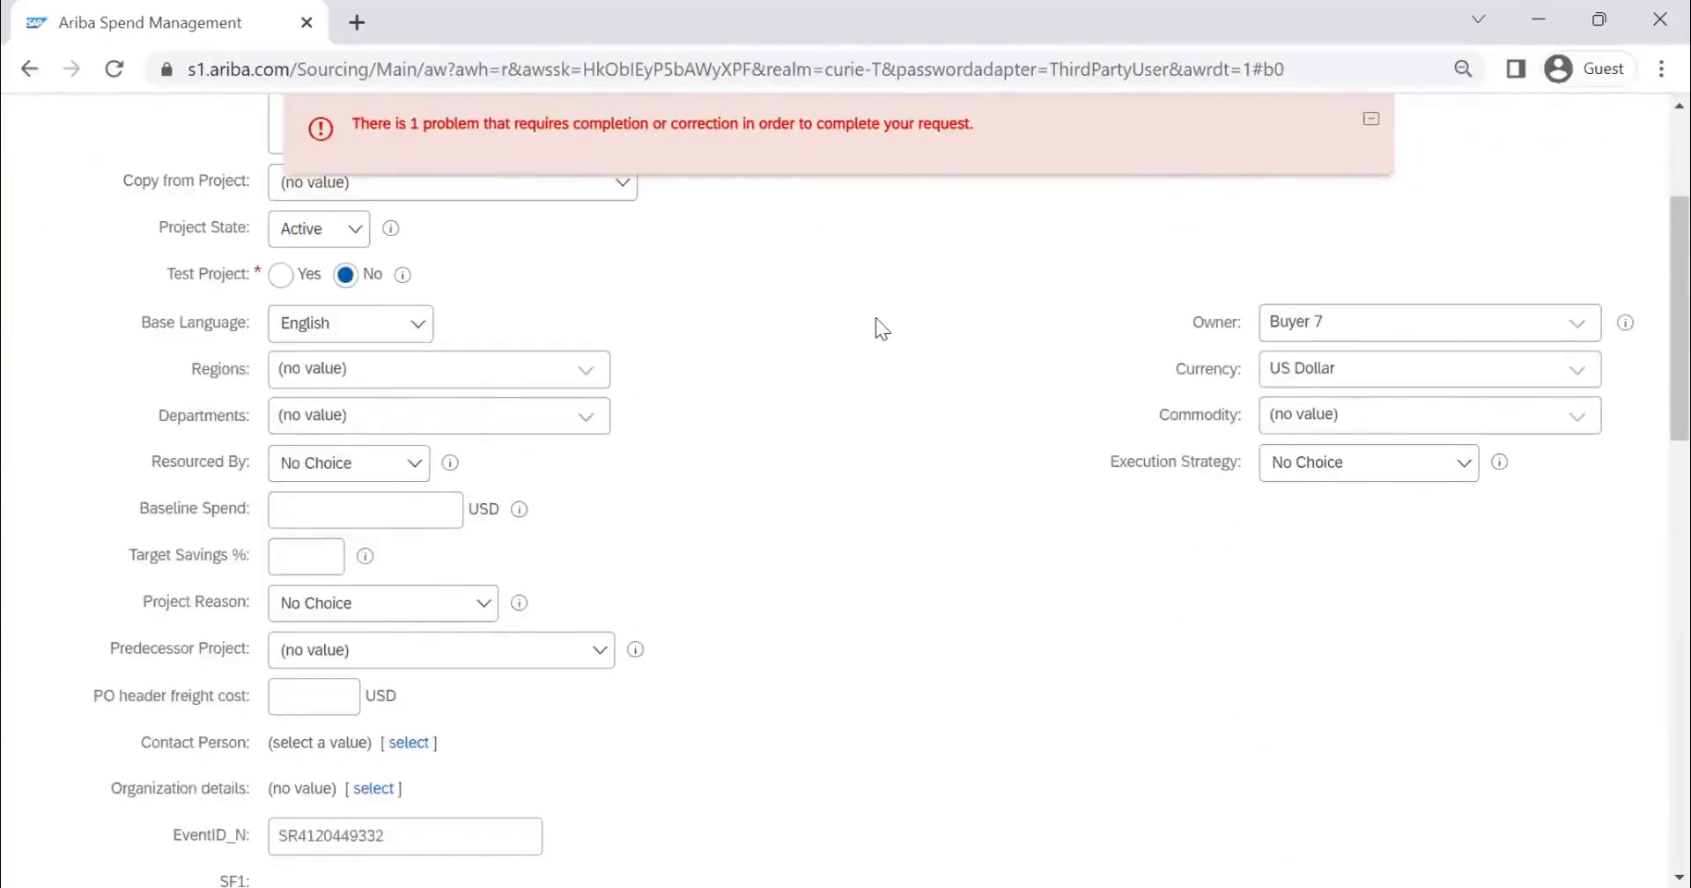
scroll(767, 431, down, 1)
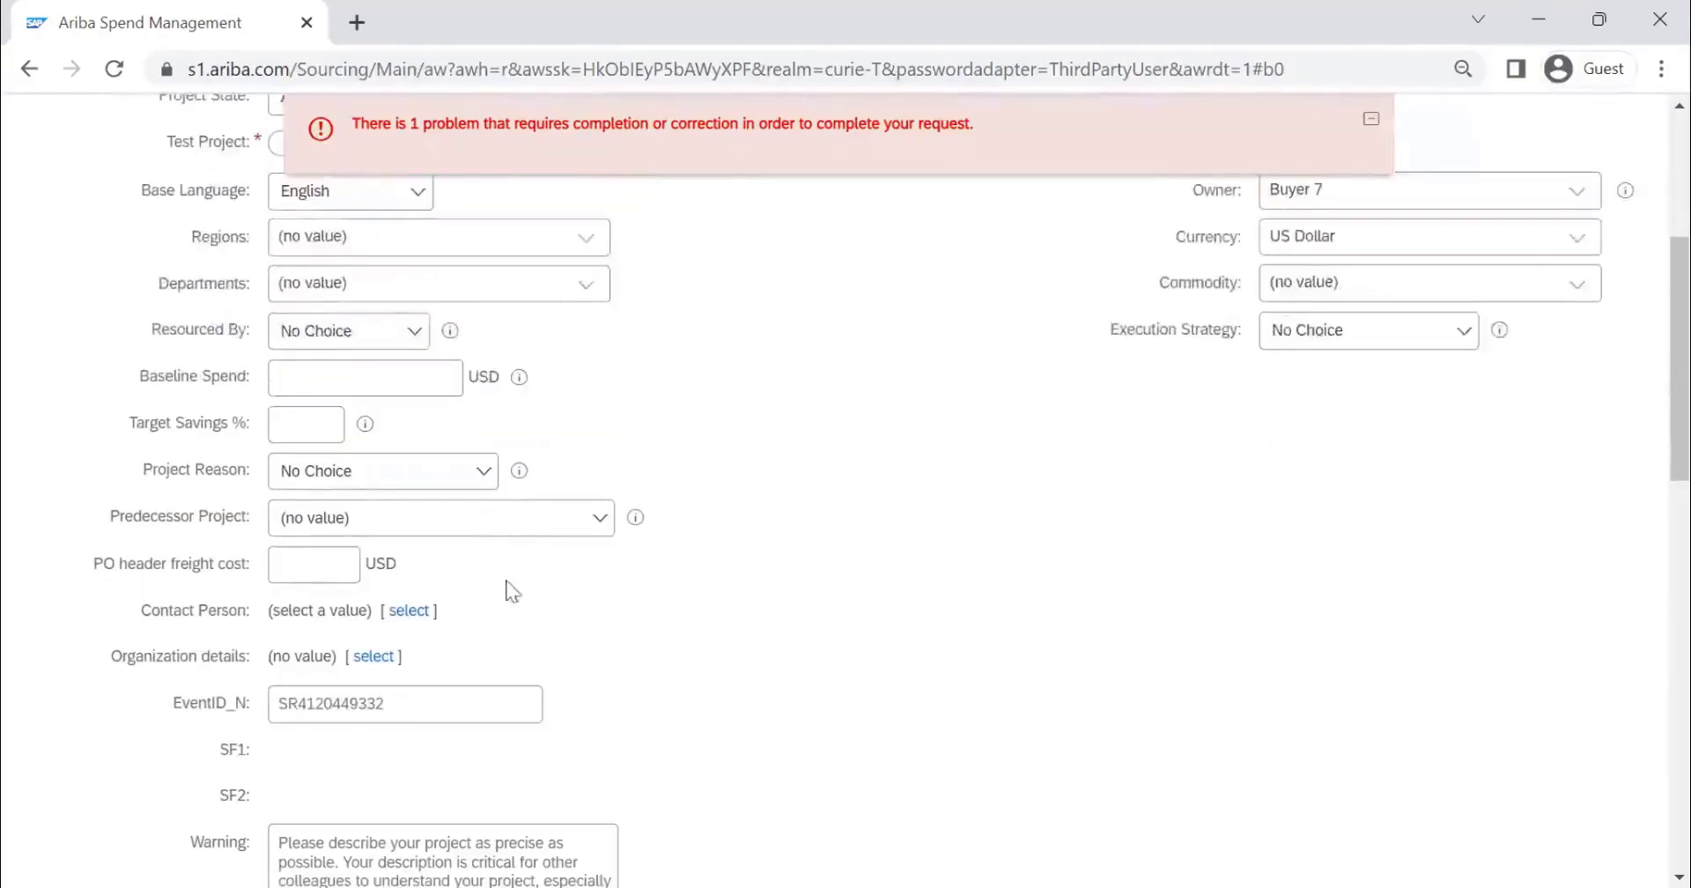
scroll(683, 573, down, 3)
scroll(682, 550, up, 6)
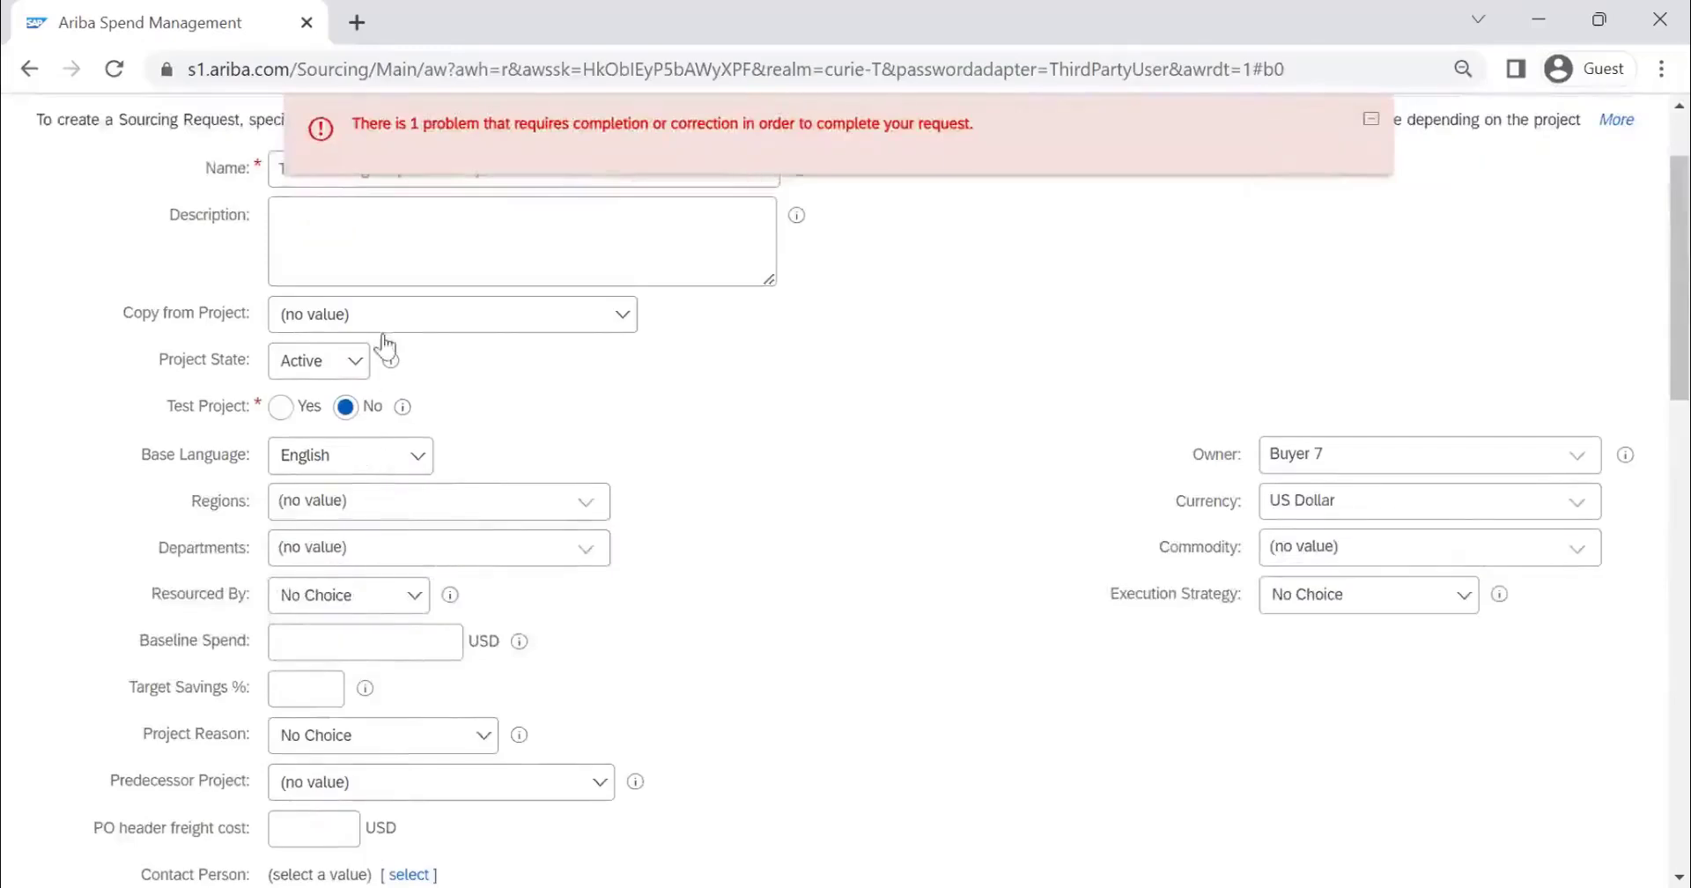
scroll(558, 362, up, 2)
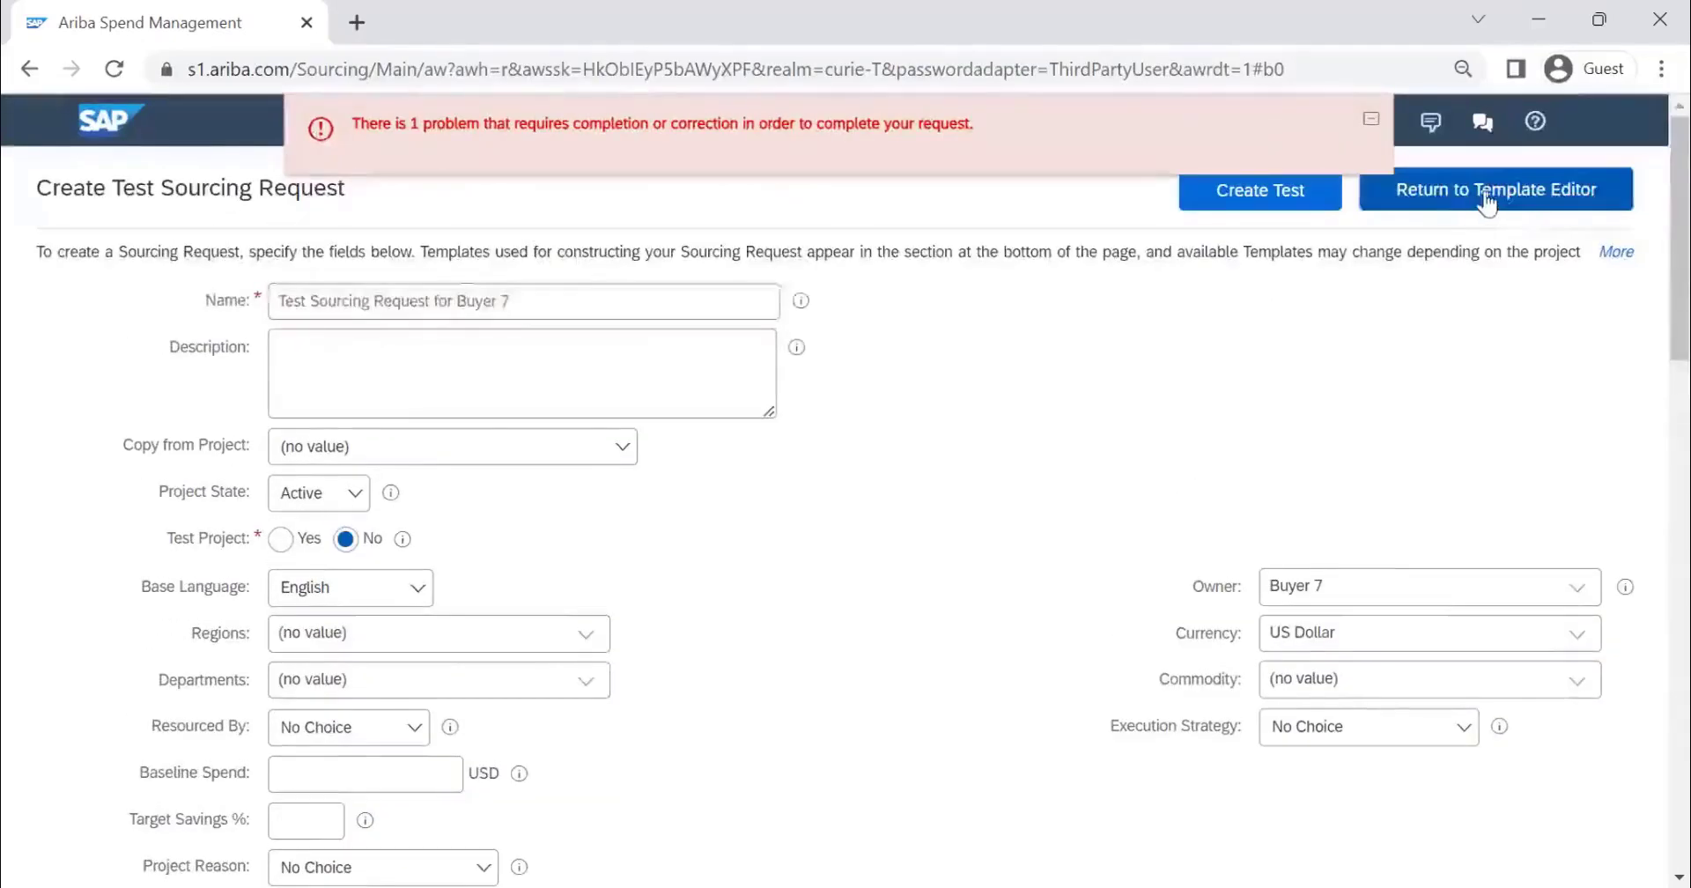
click(1487, 201)
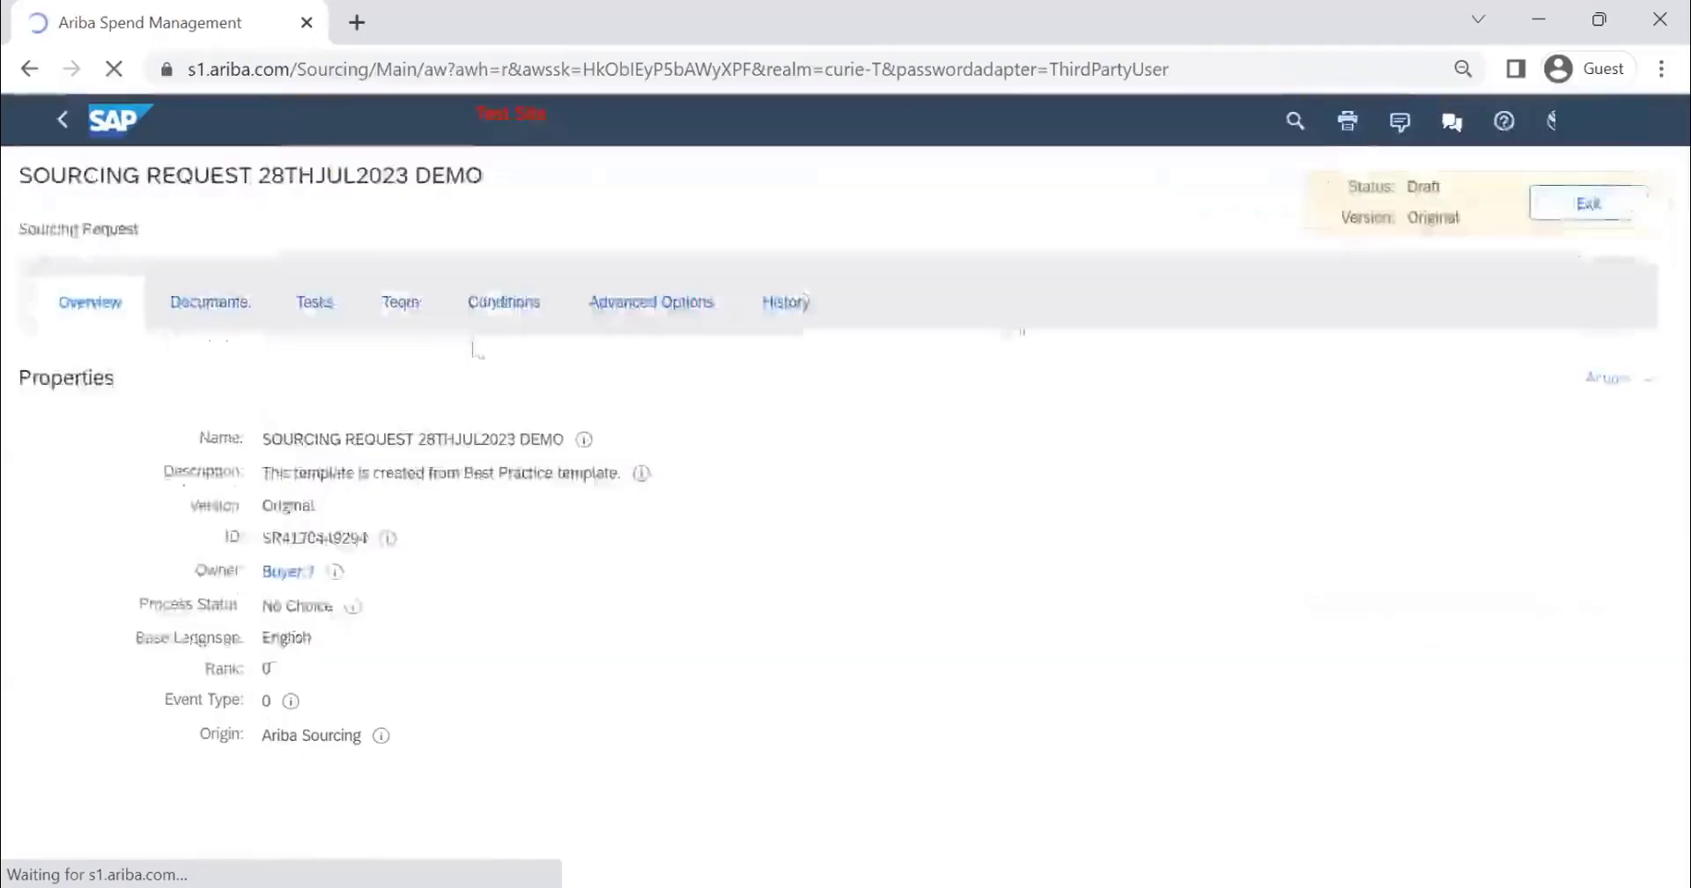
- Edit the template's properties to remove the IsExternalOrigin condition and save the changes
scroll(963, 400, down, 1)
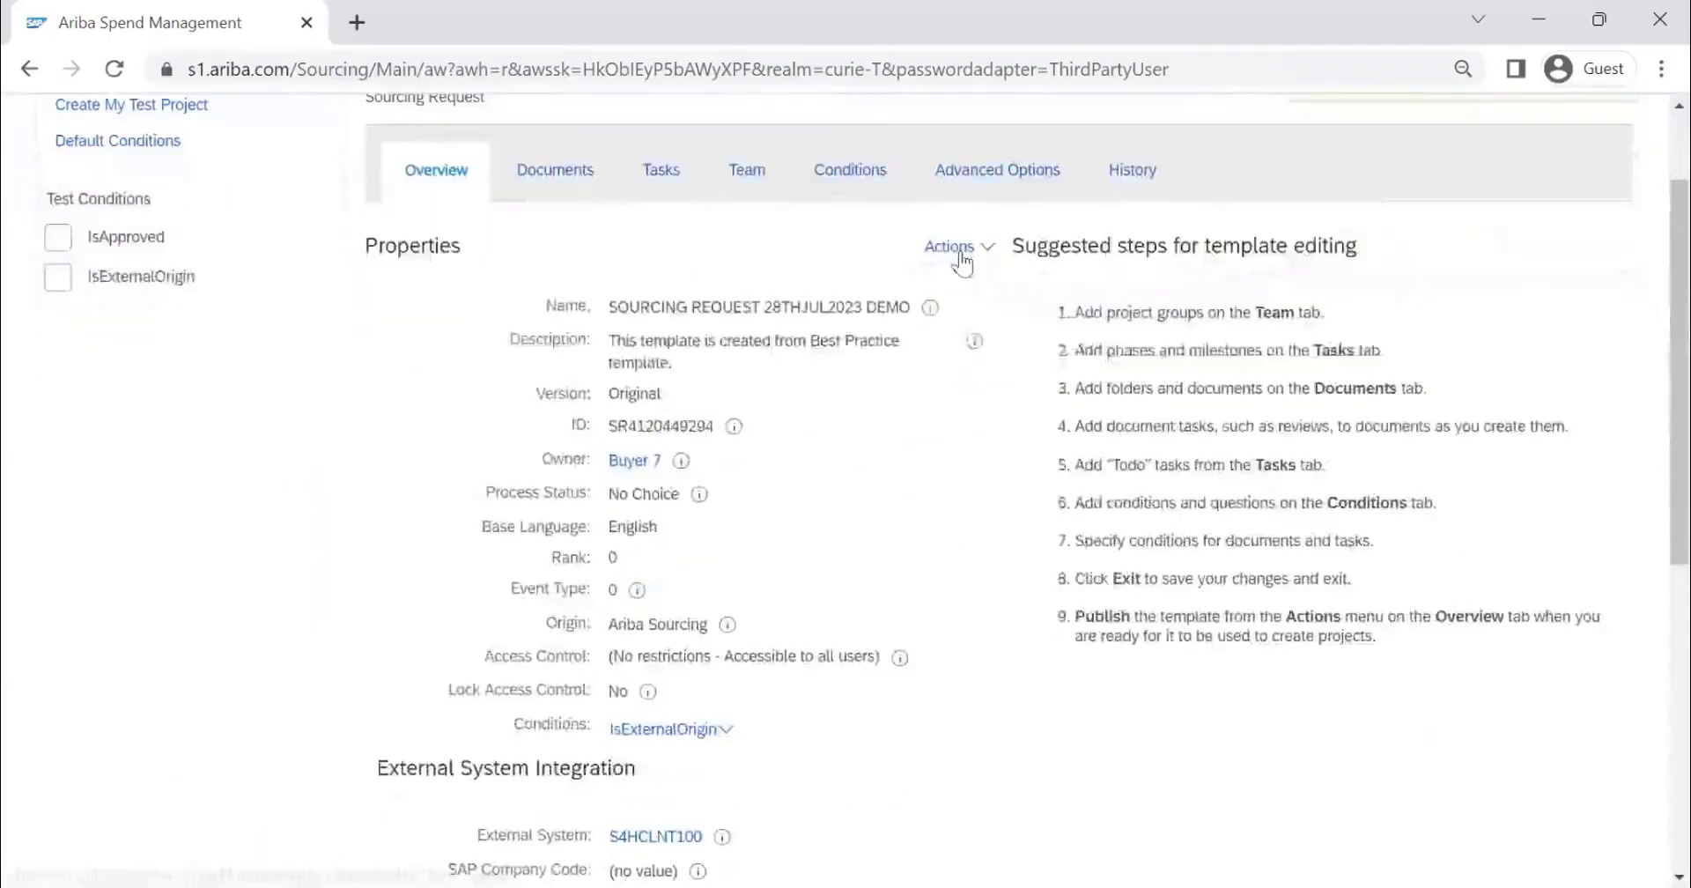
click(964, 251)
click(990, 397)
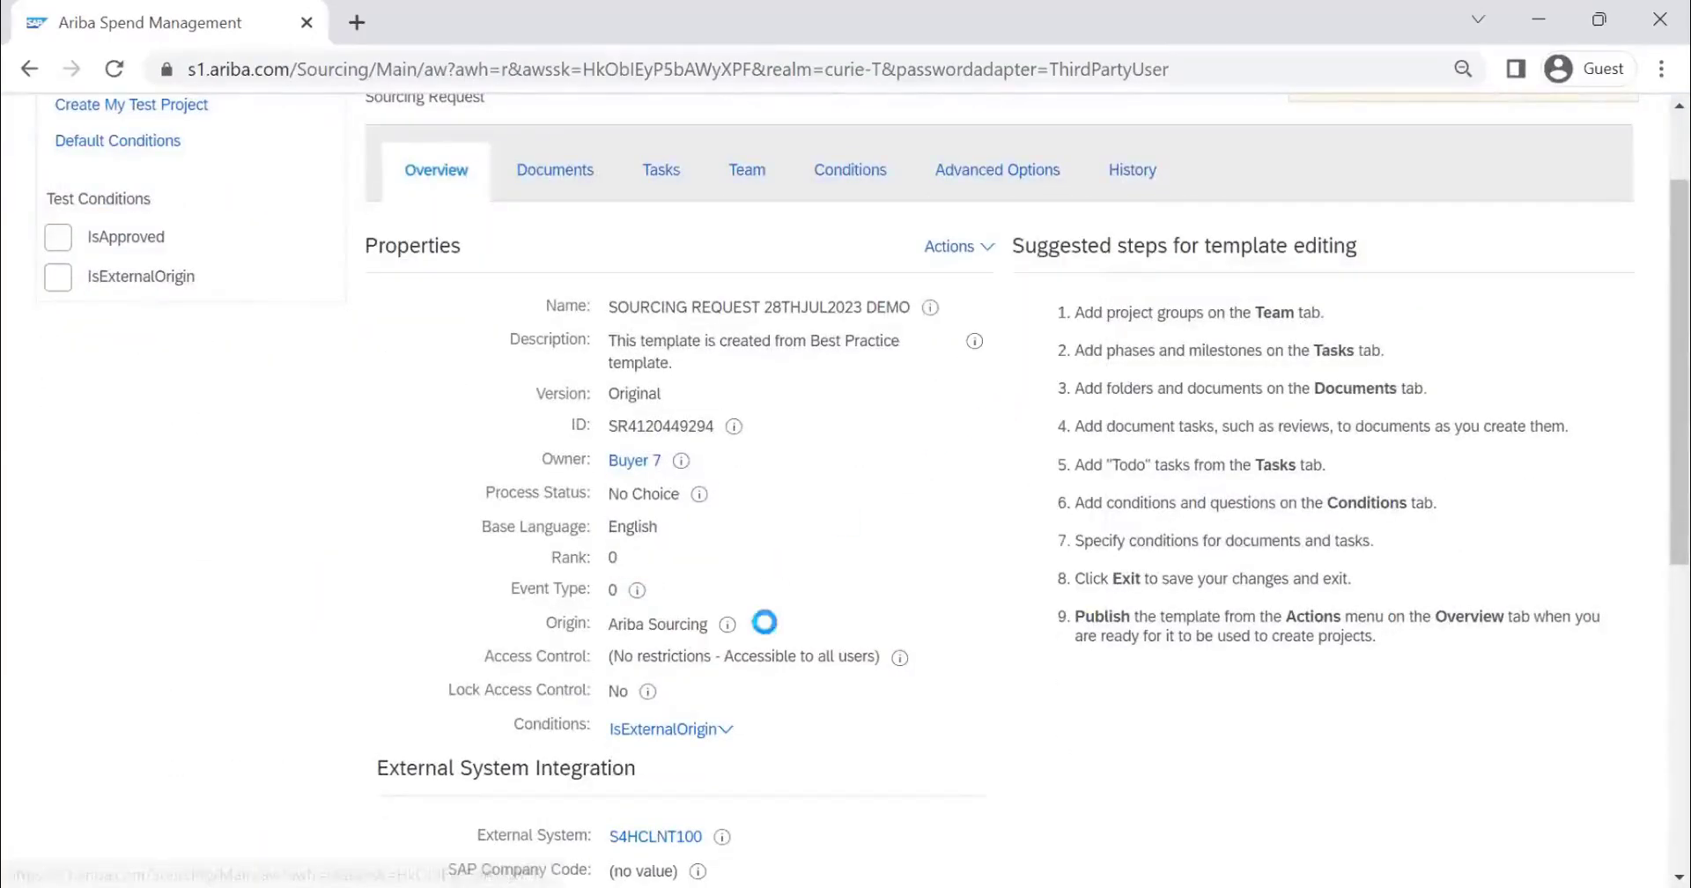
scroll(732, 568, down, 10)
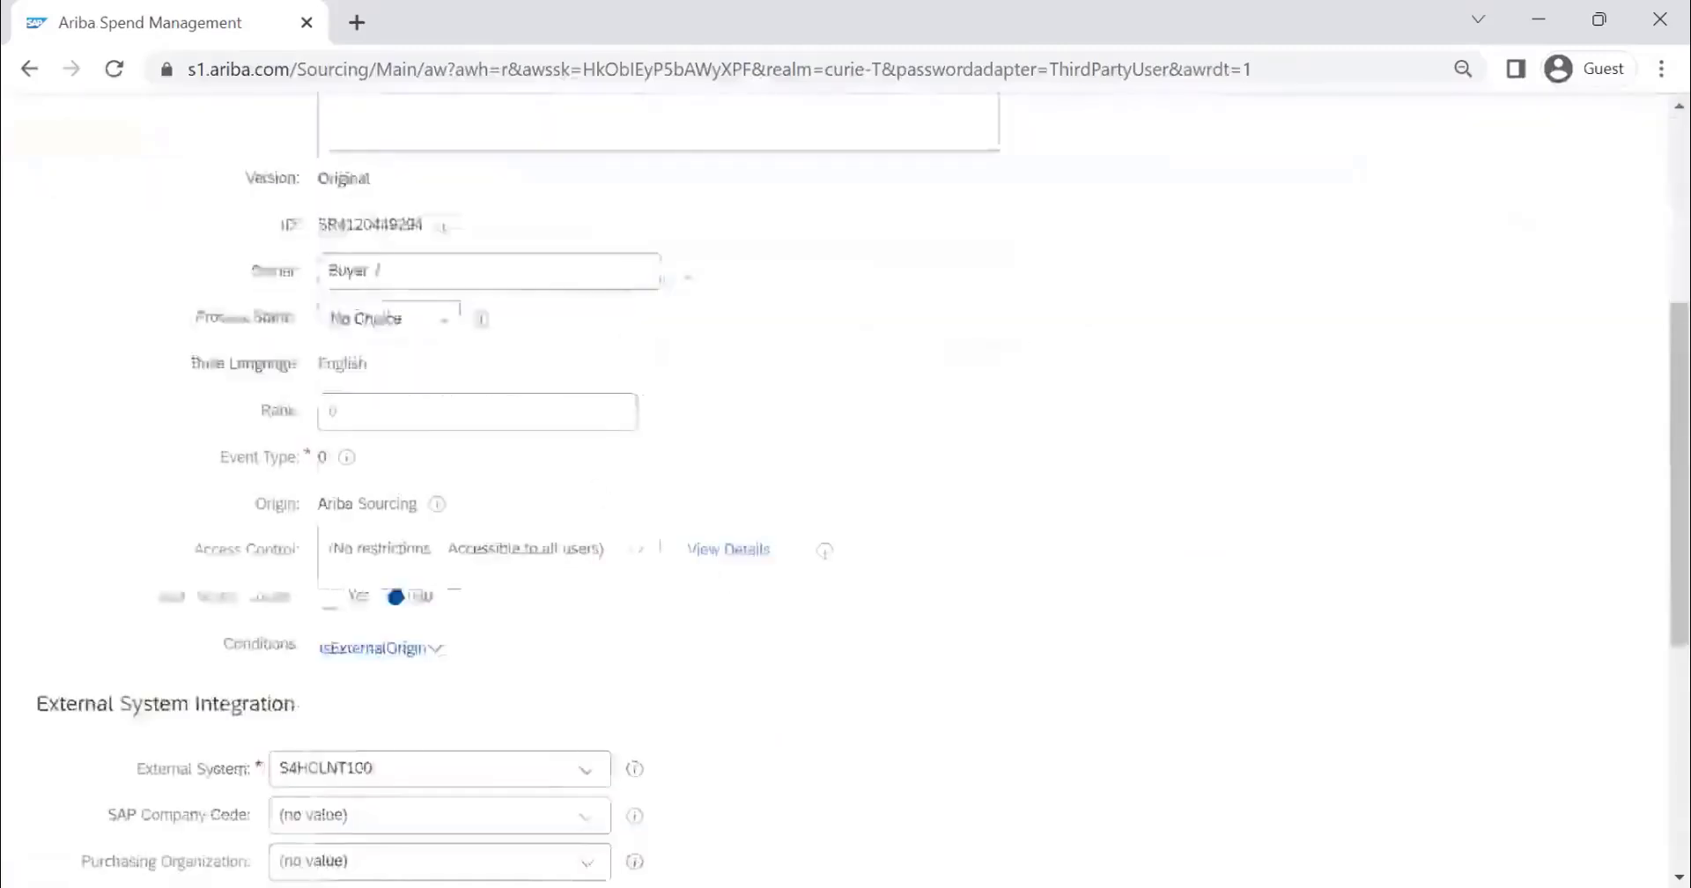
scroll(494, 461, up, 3)
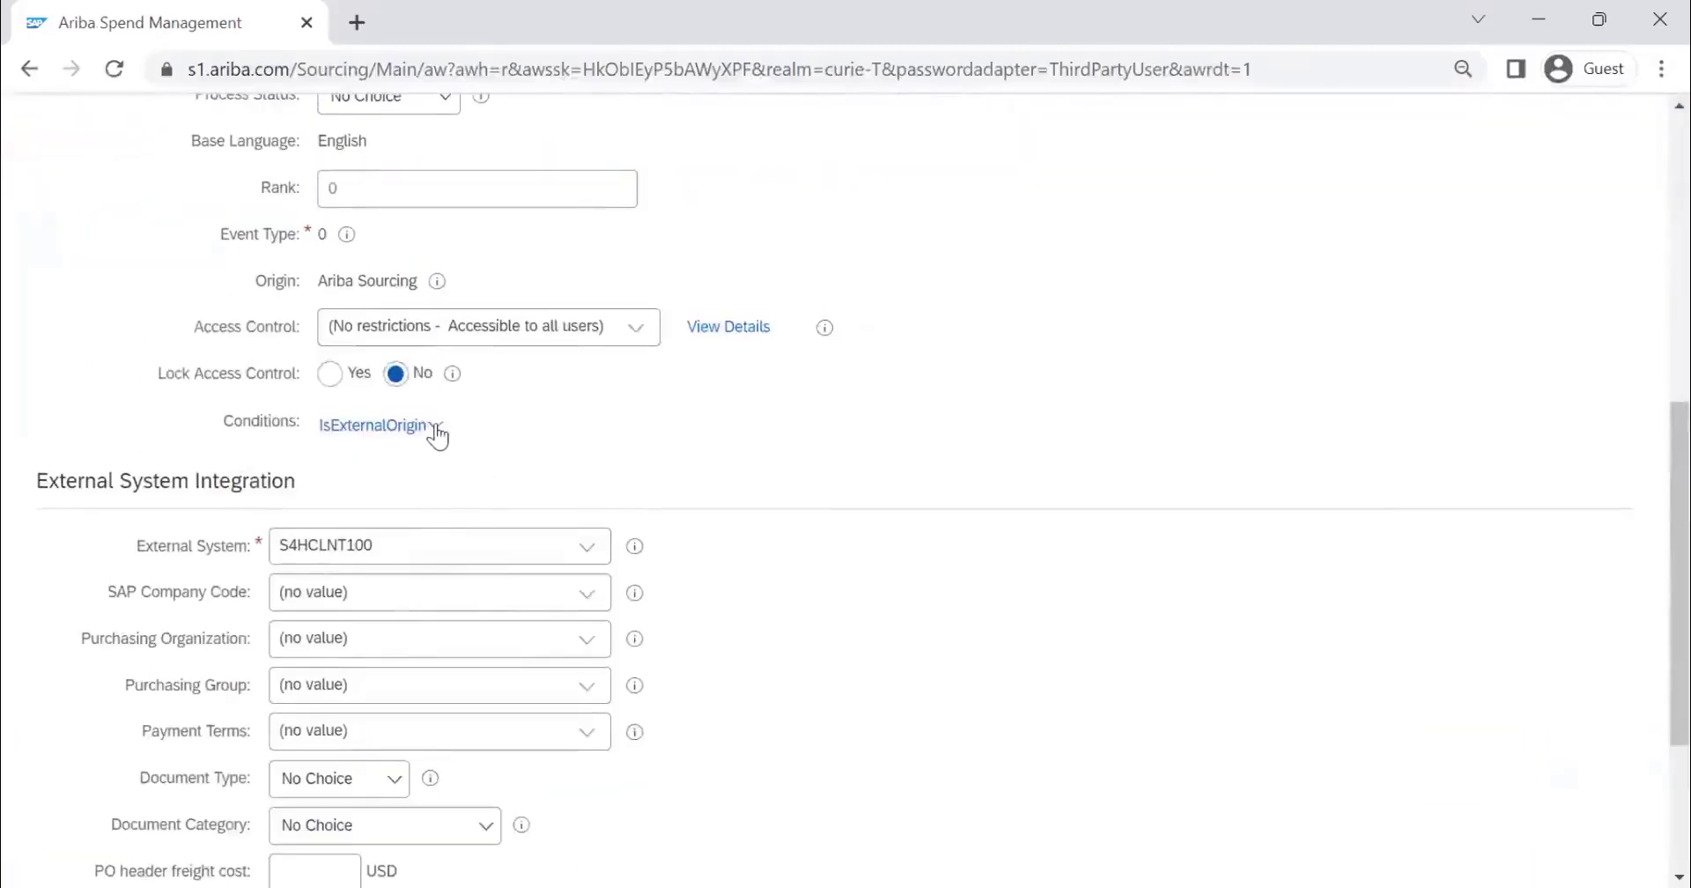
click(436, 426)
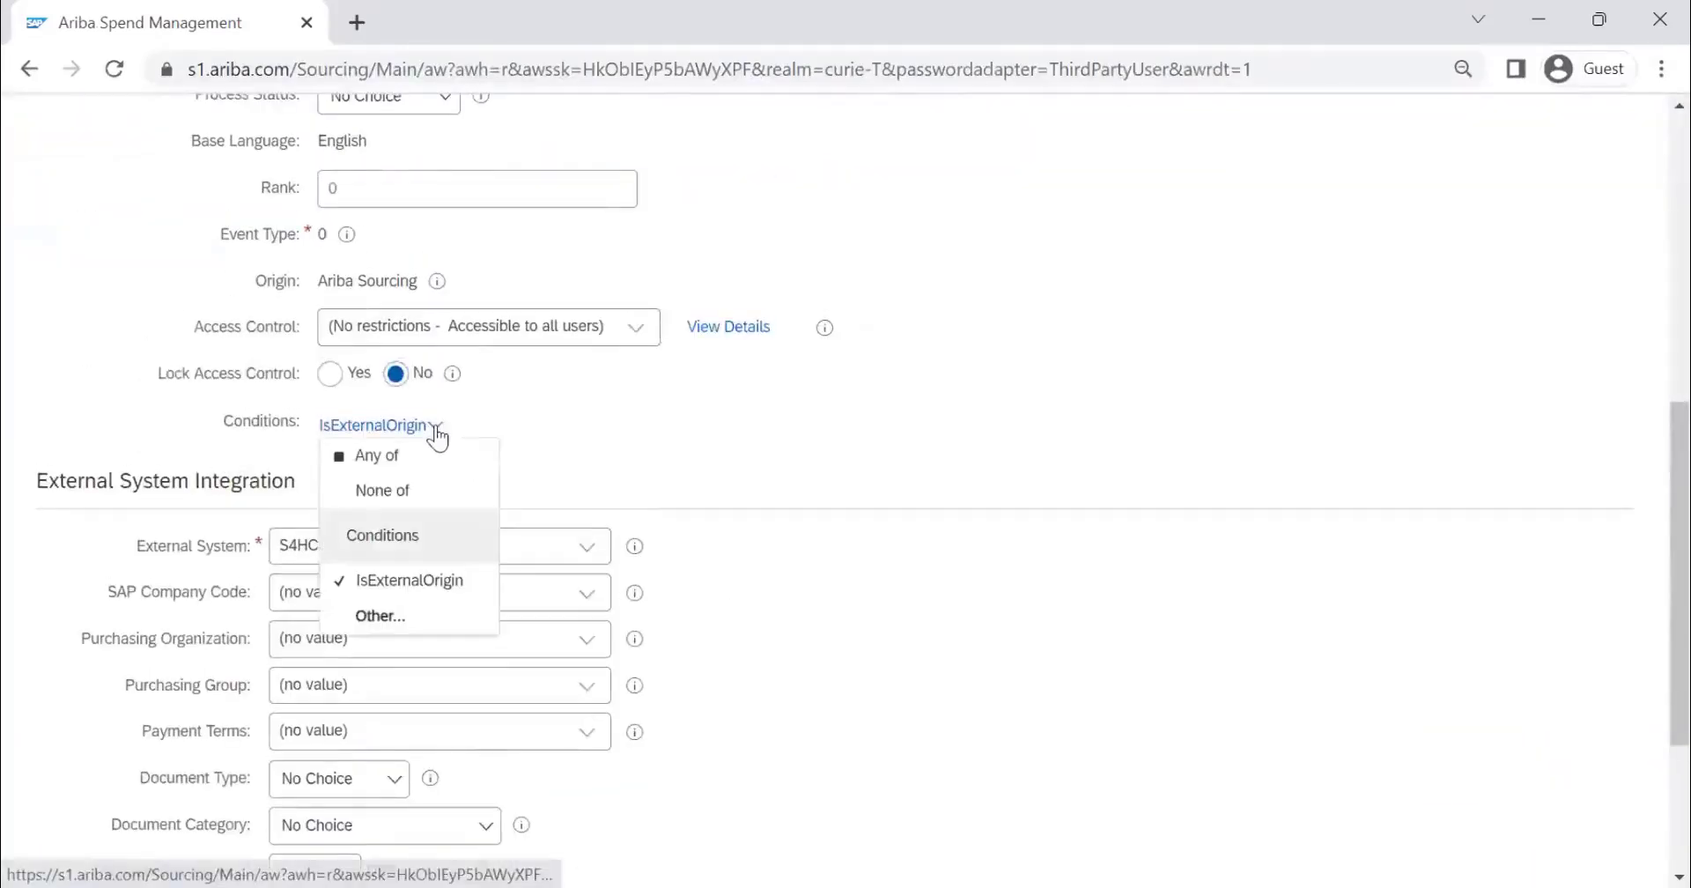
click(415, 586)
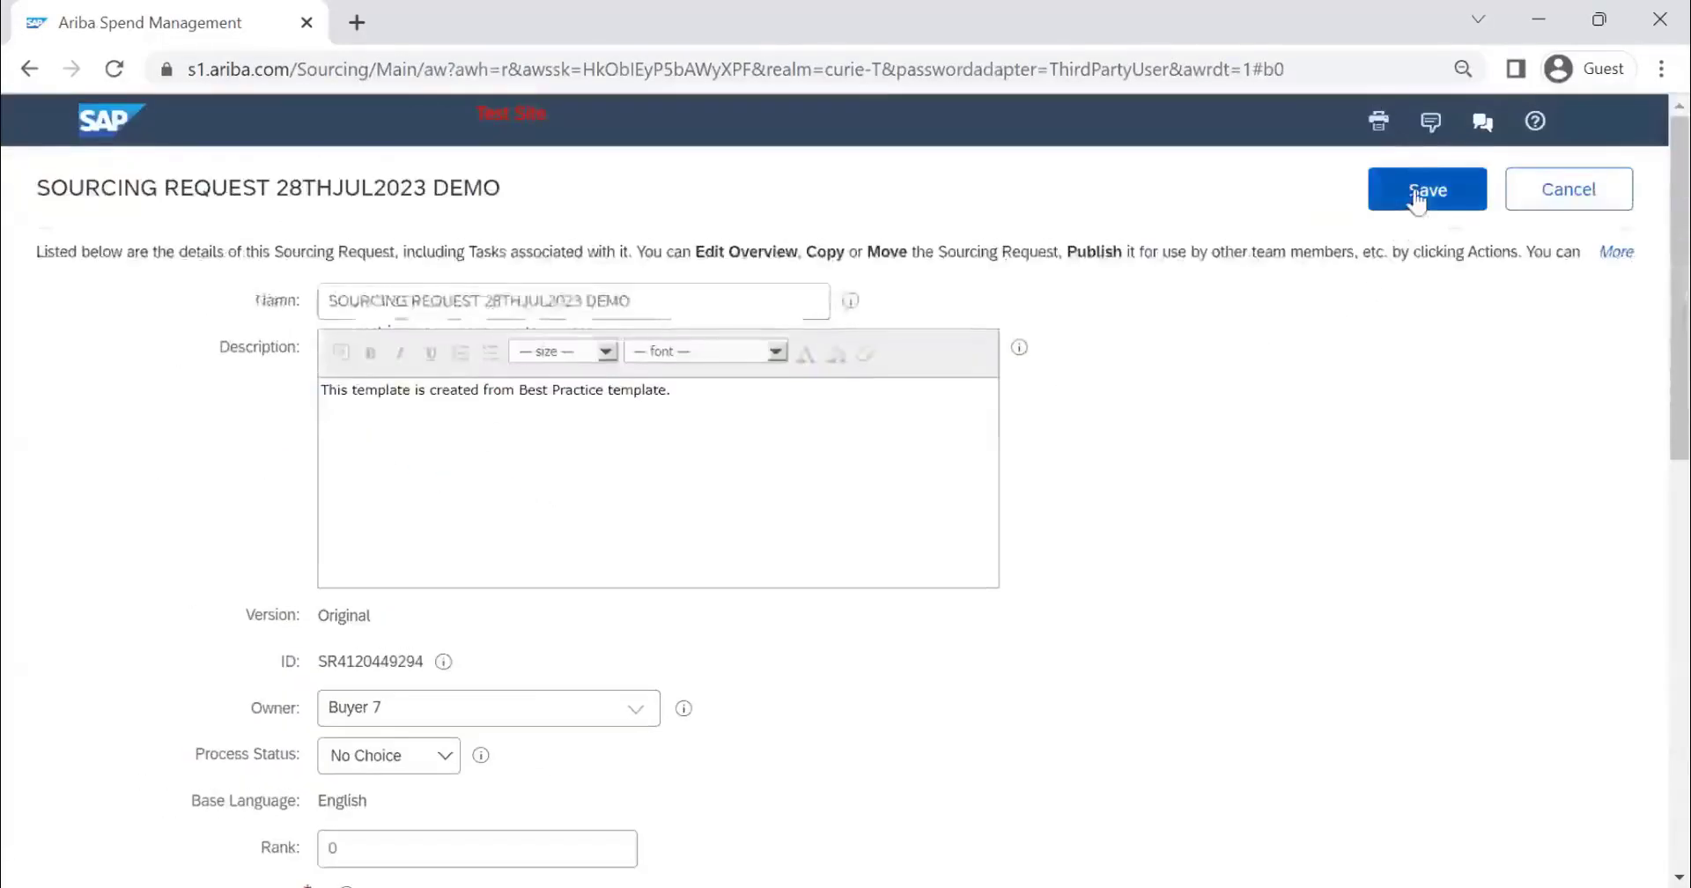
click(1418, 201)
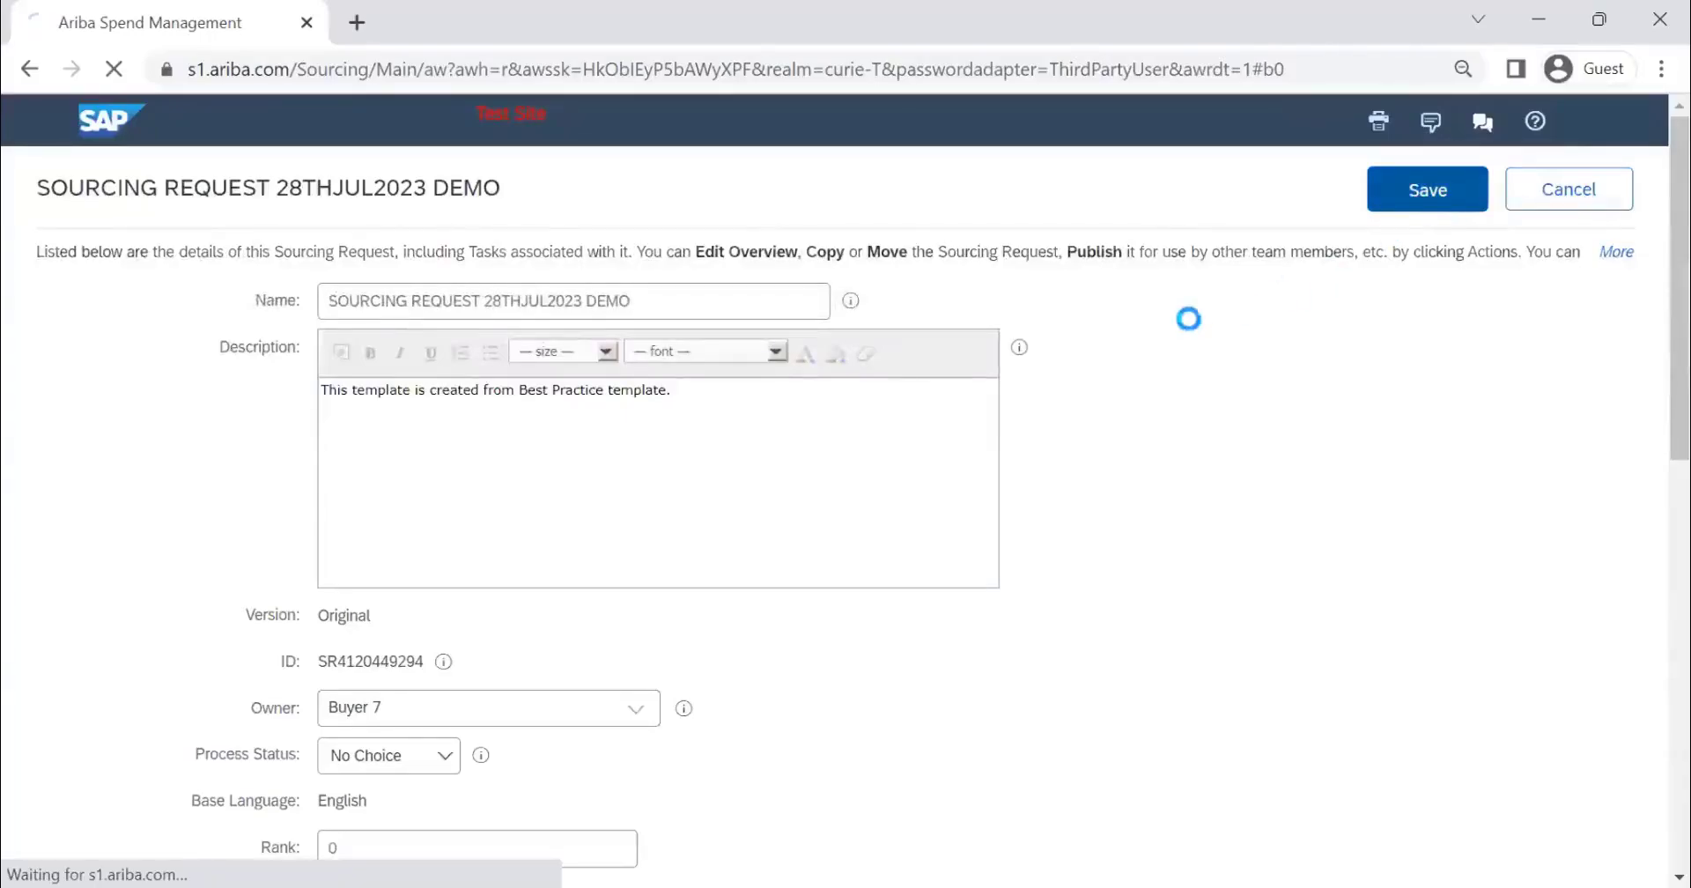
- Start creating a test project from the template and check which template is selected in its template list
click(152, 240)
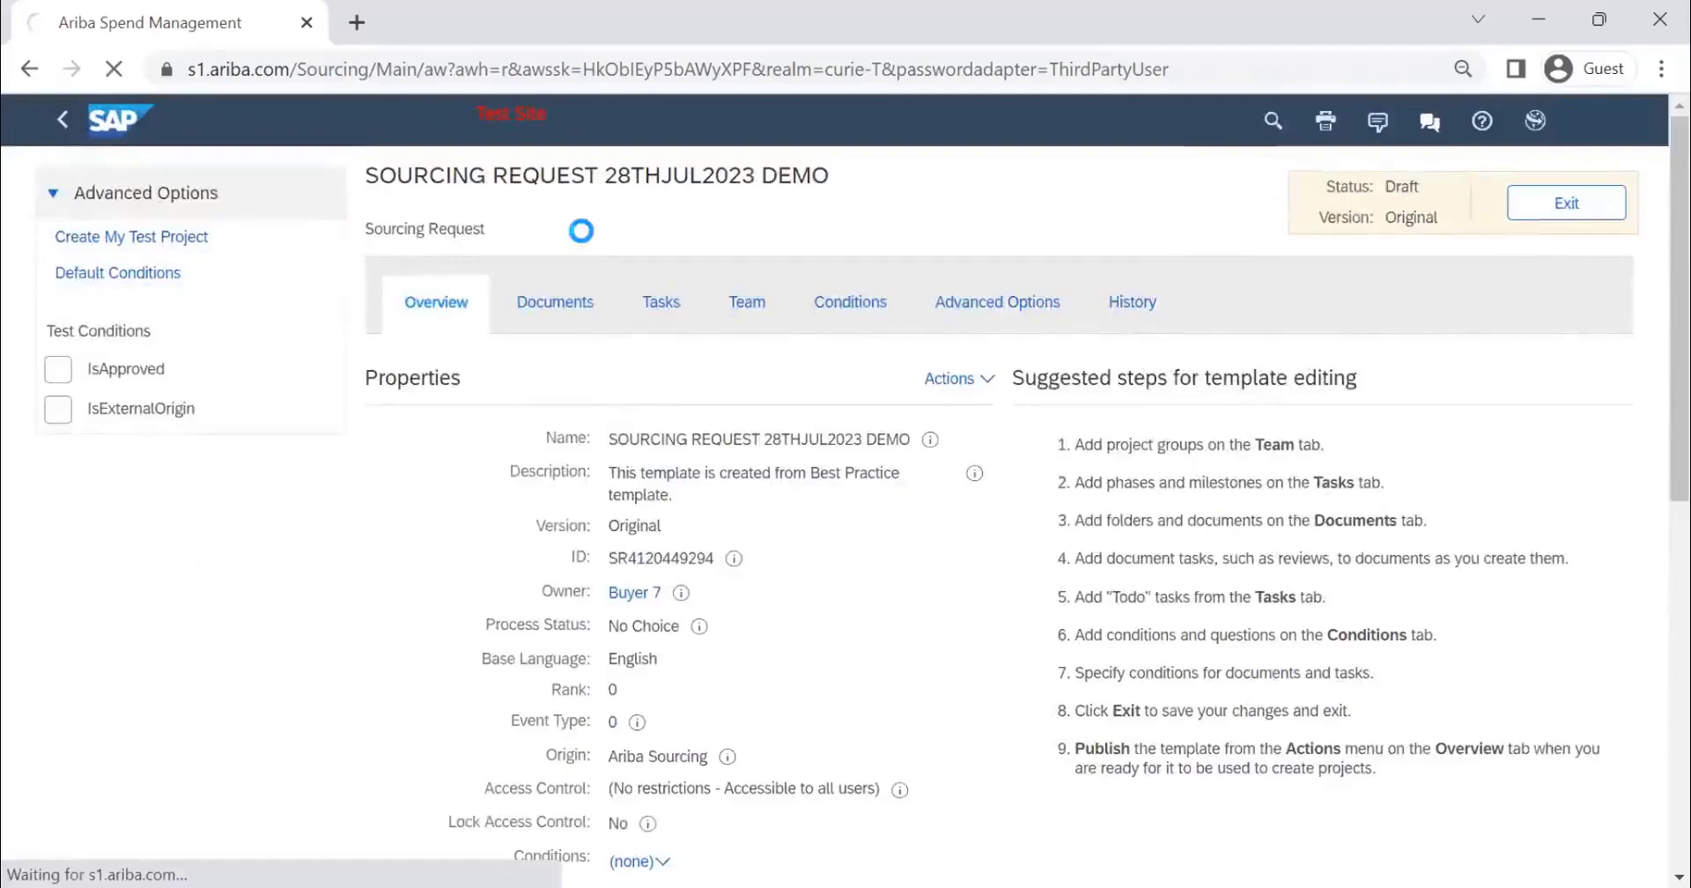
scroll(897, 350, down, 3)
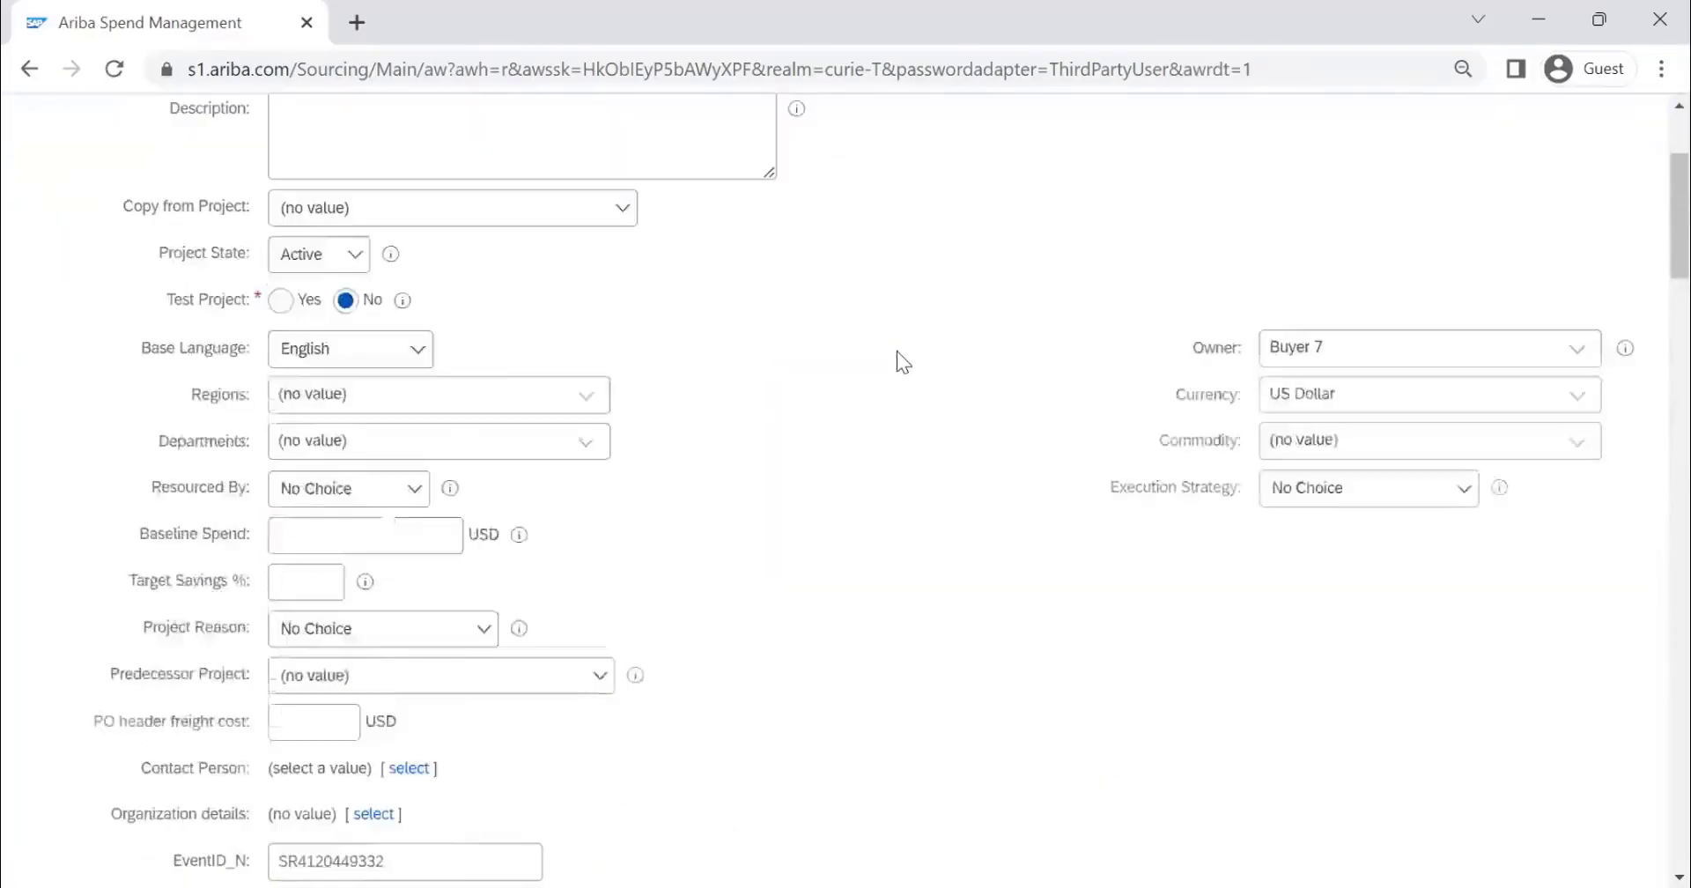
scroll(897, 350, down, 20)
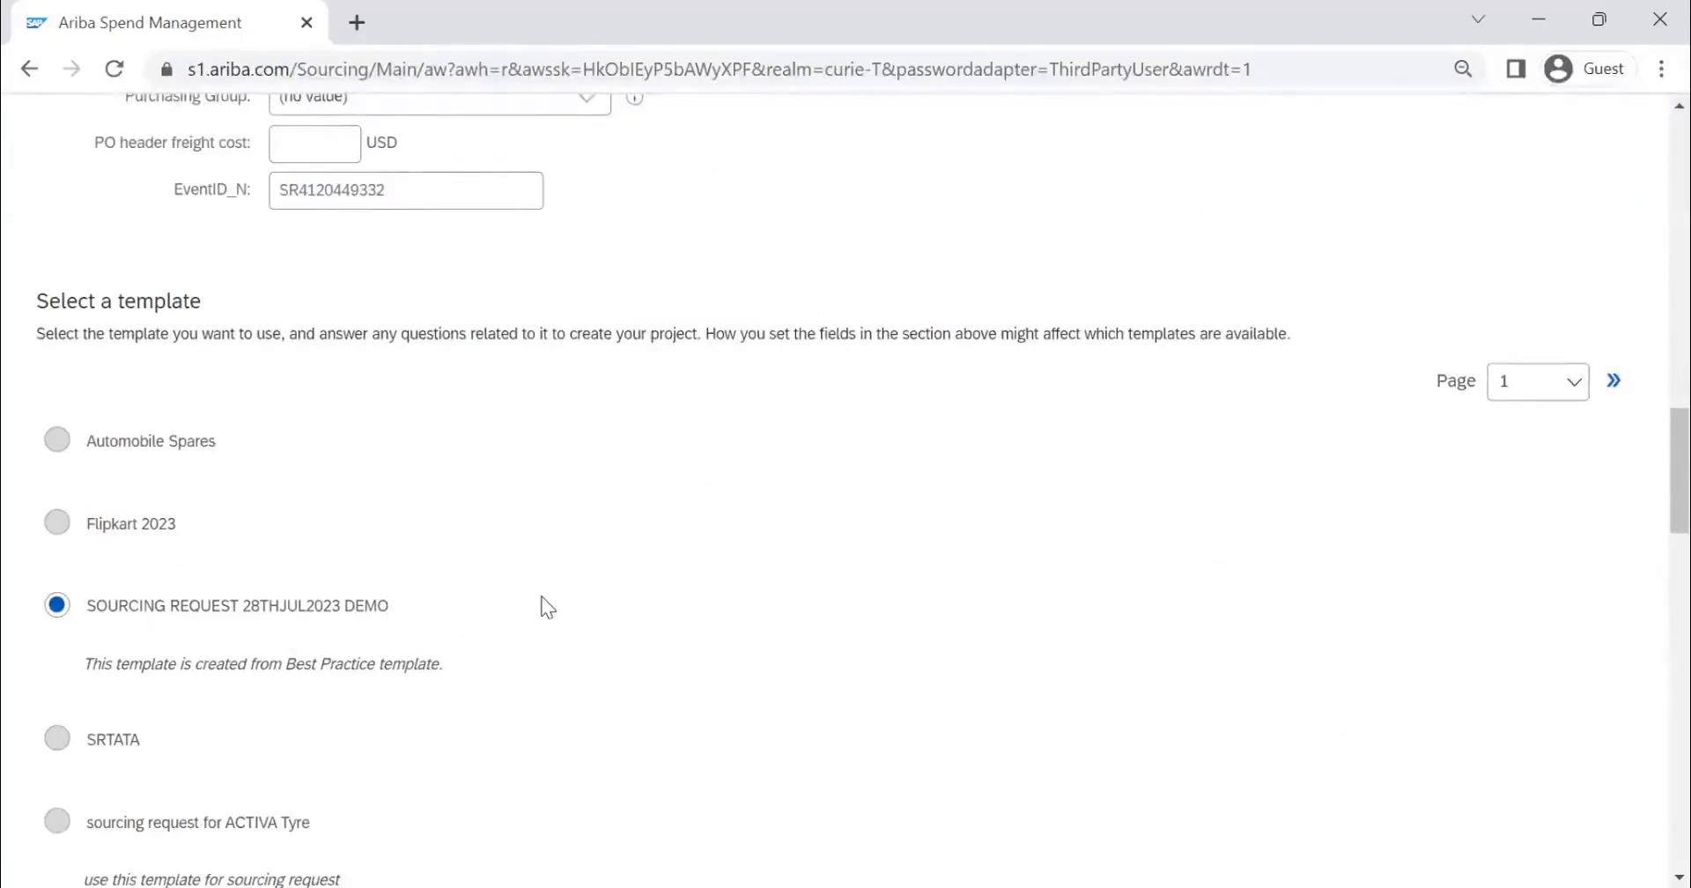
scroll(545, 592, up, 6)
scroll(533, 600, down, 6)
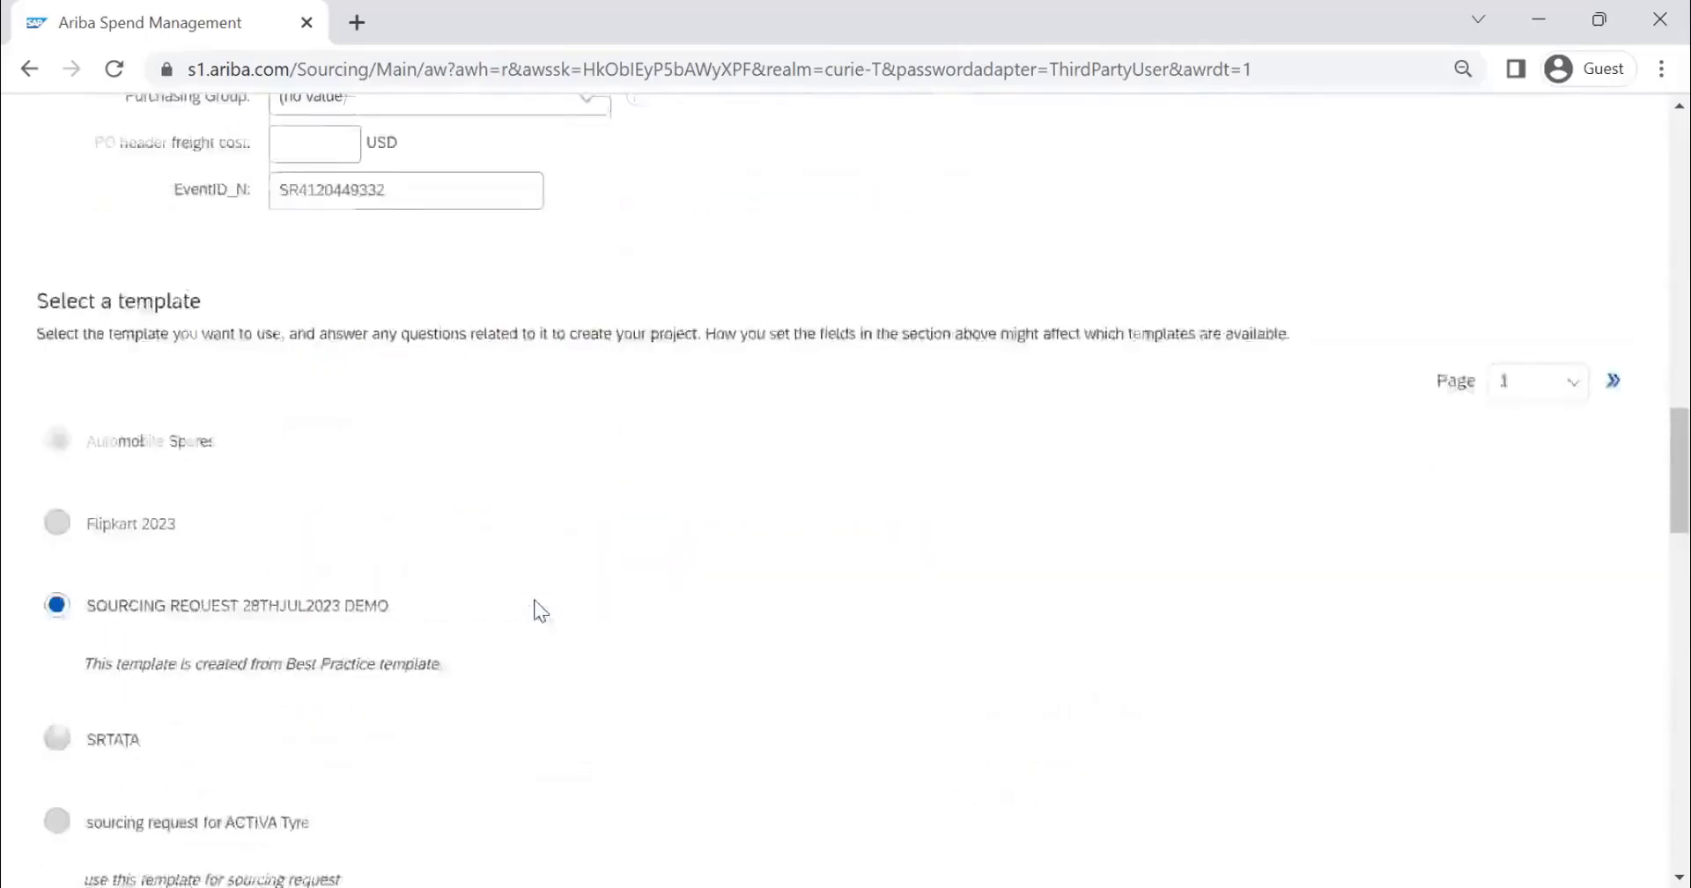
- Leave the test project's creation page without creating it and return to the template editor
scroll(534, 601, up, 5)
scroll(540, 610, up, 15)
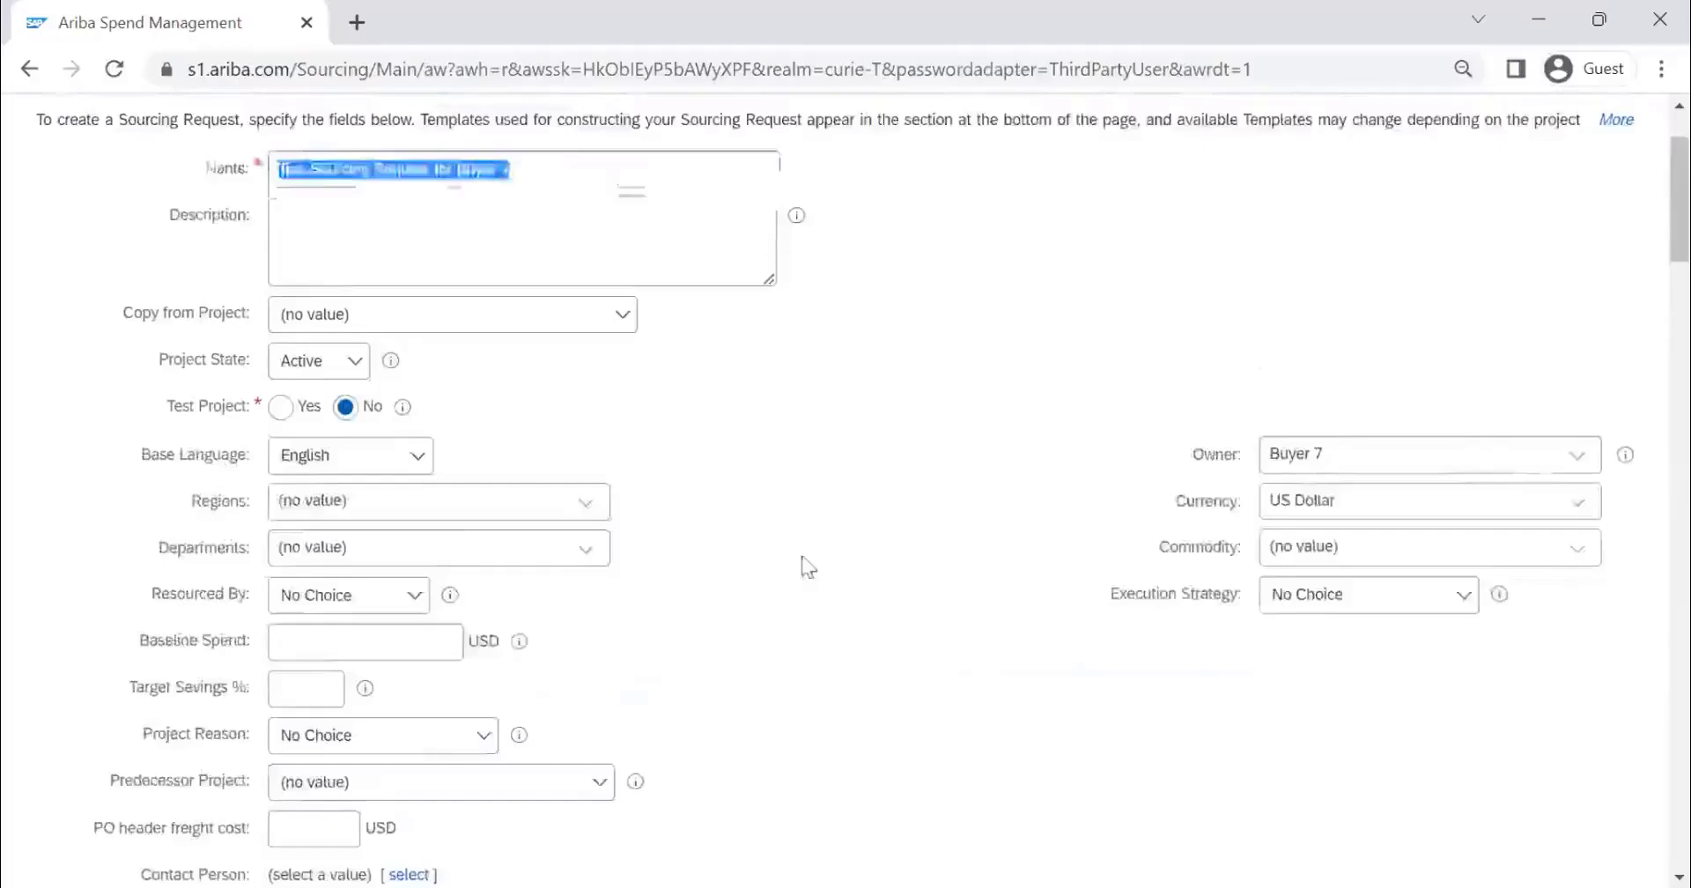
scroll(809, 569, up, 2)
click(1501, 202)
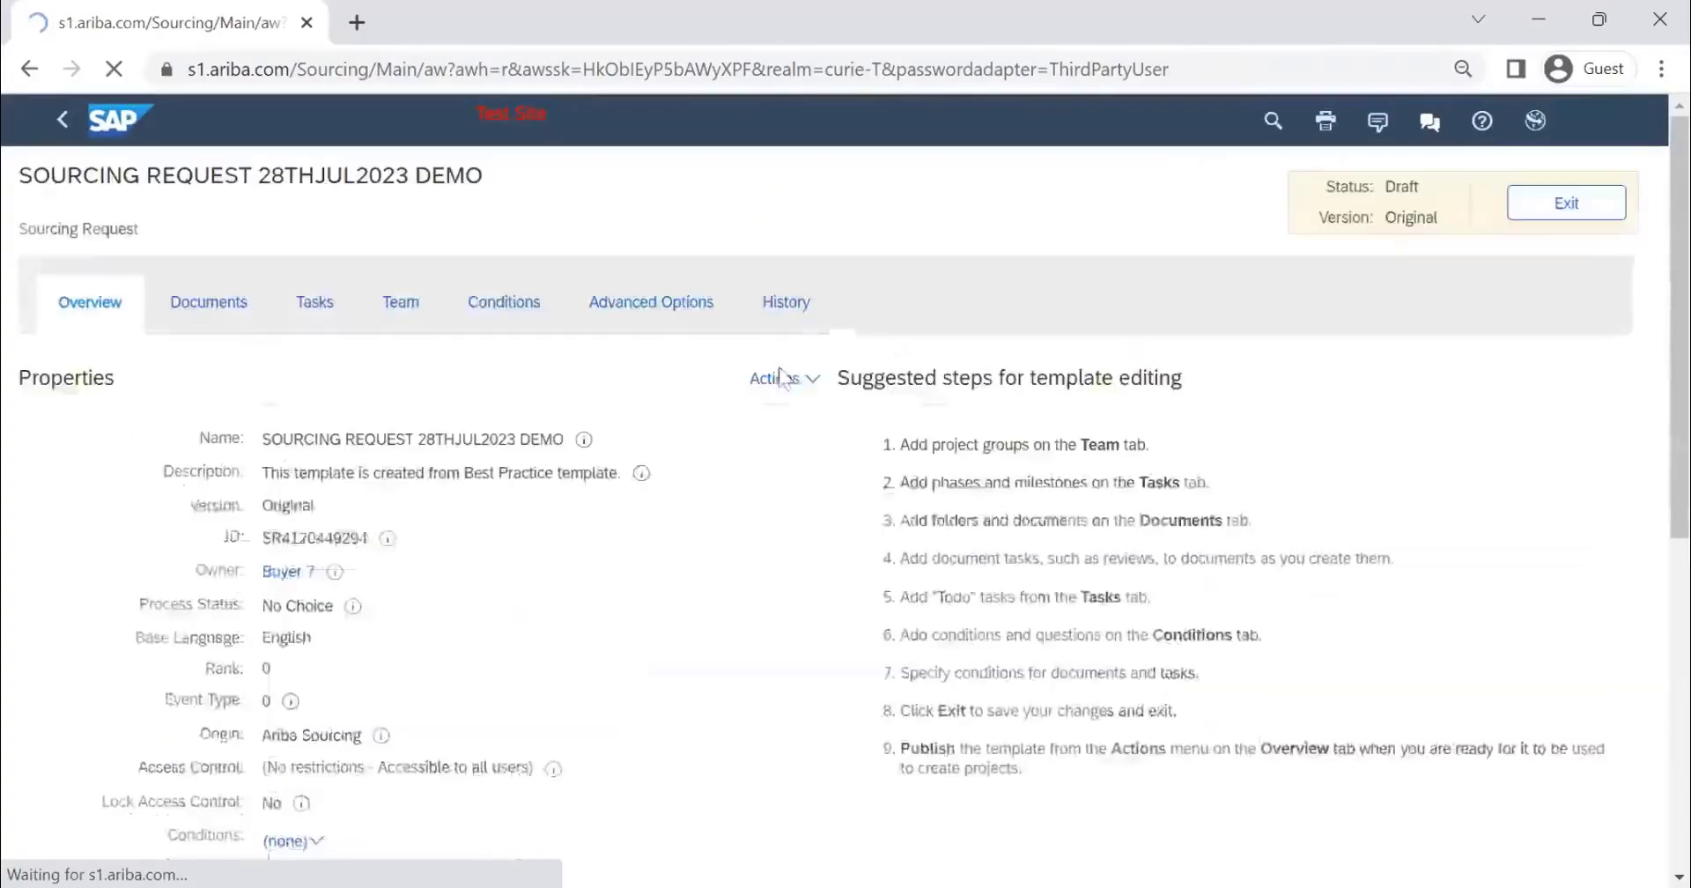
click(845, 302)
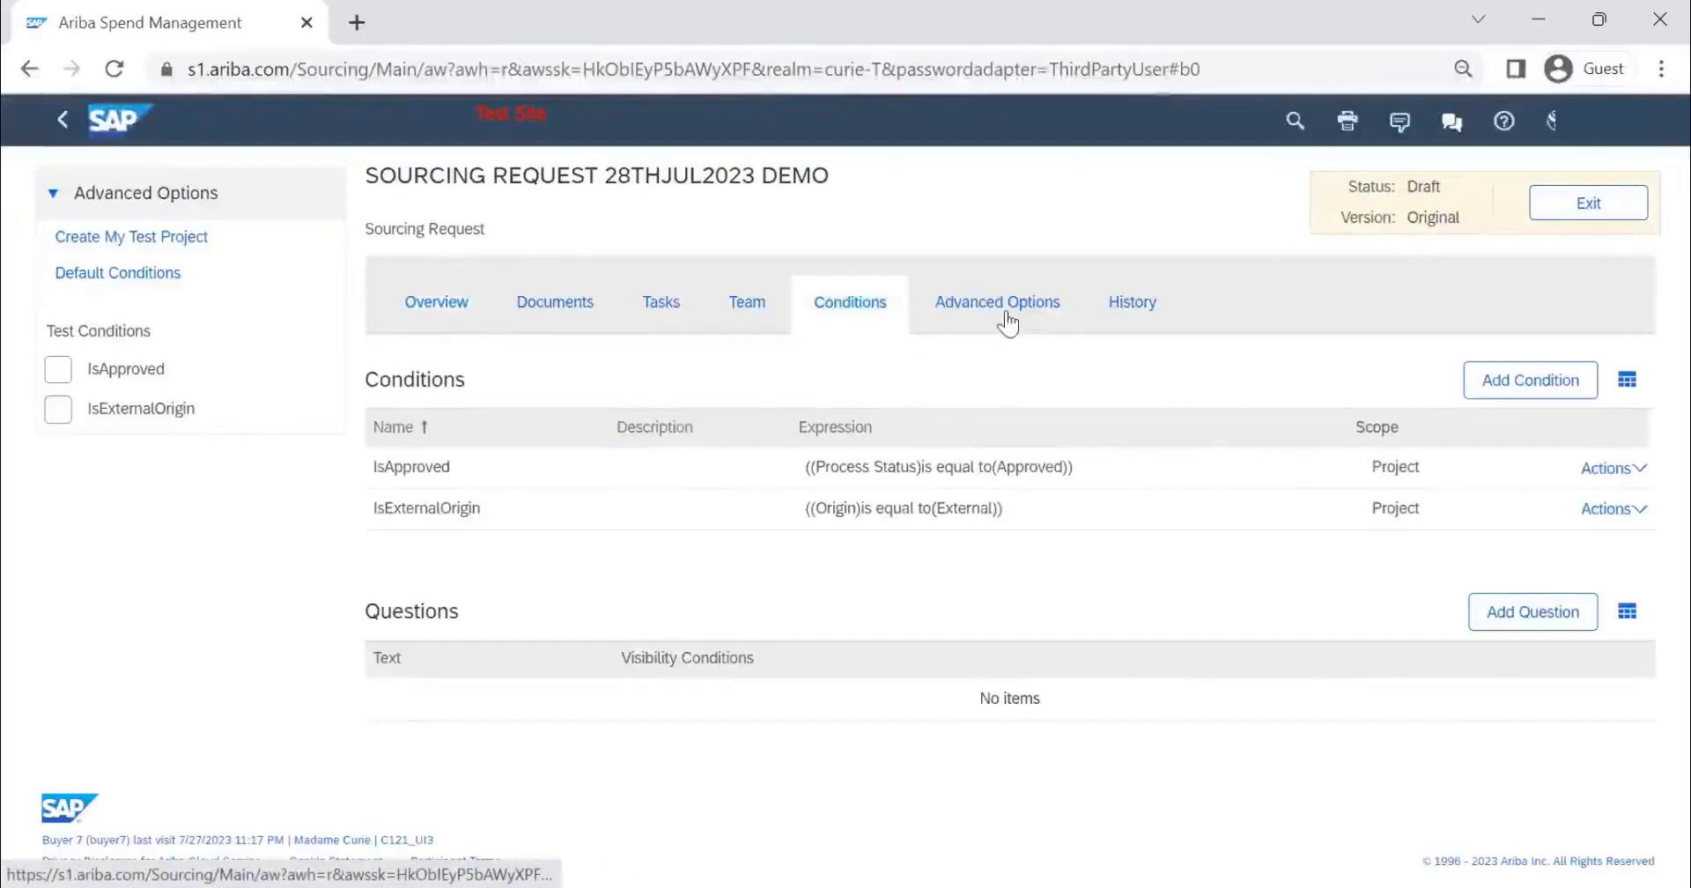
click(1509, 392)
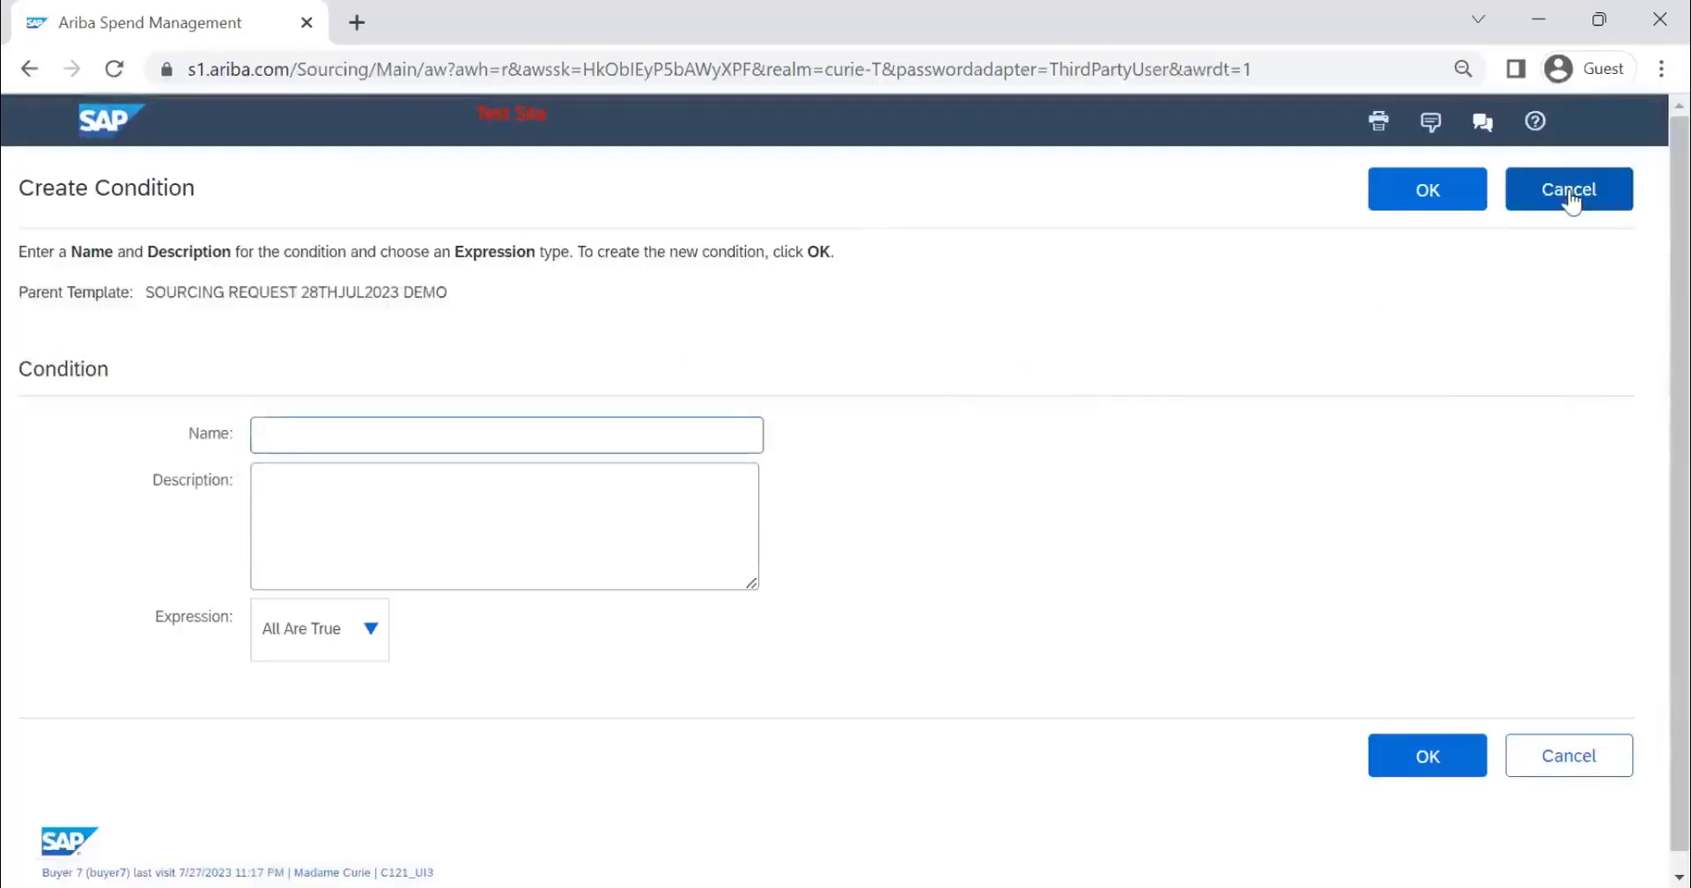
click(1574, 194)
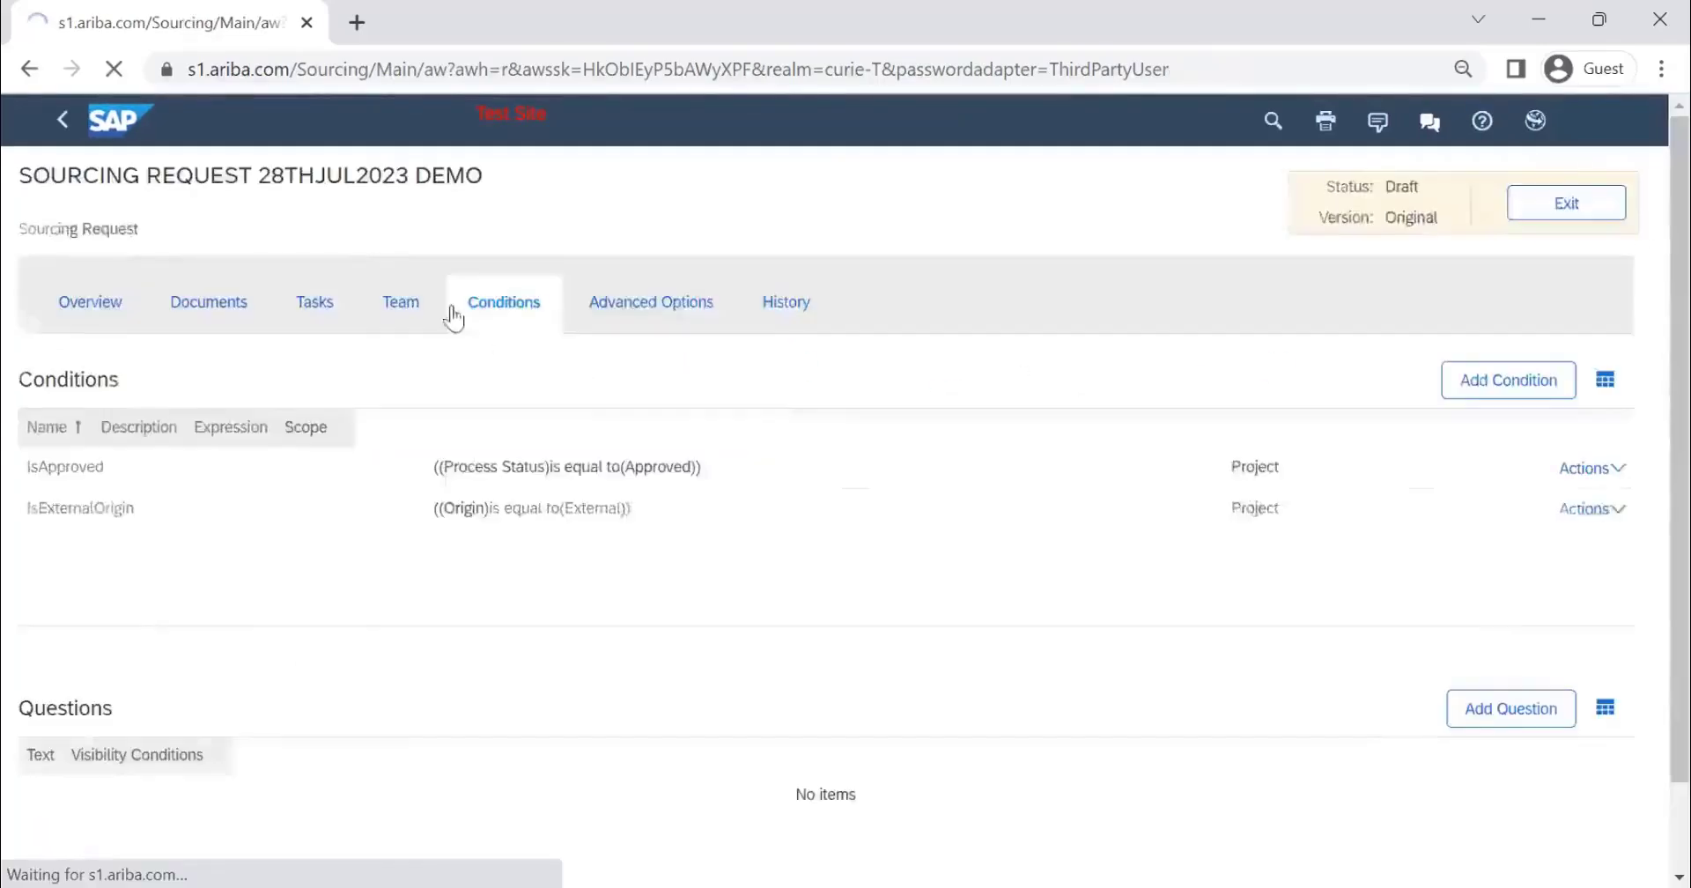
click(959, 379)
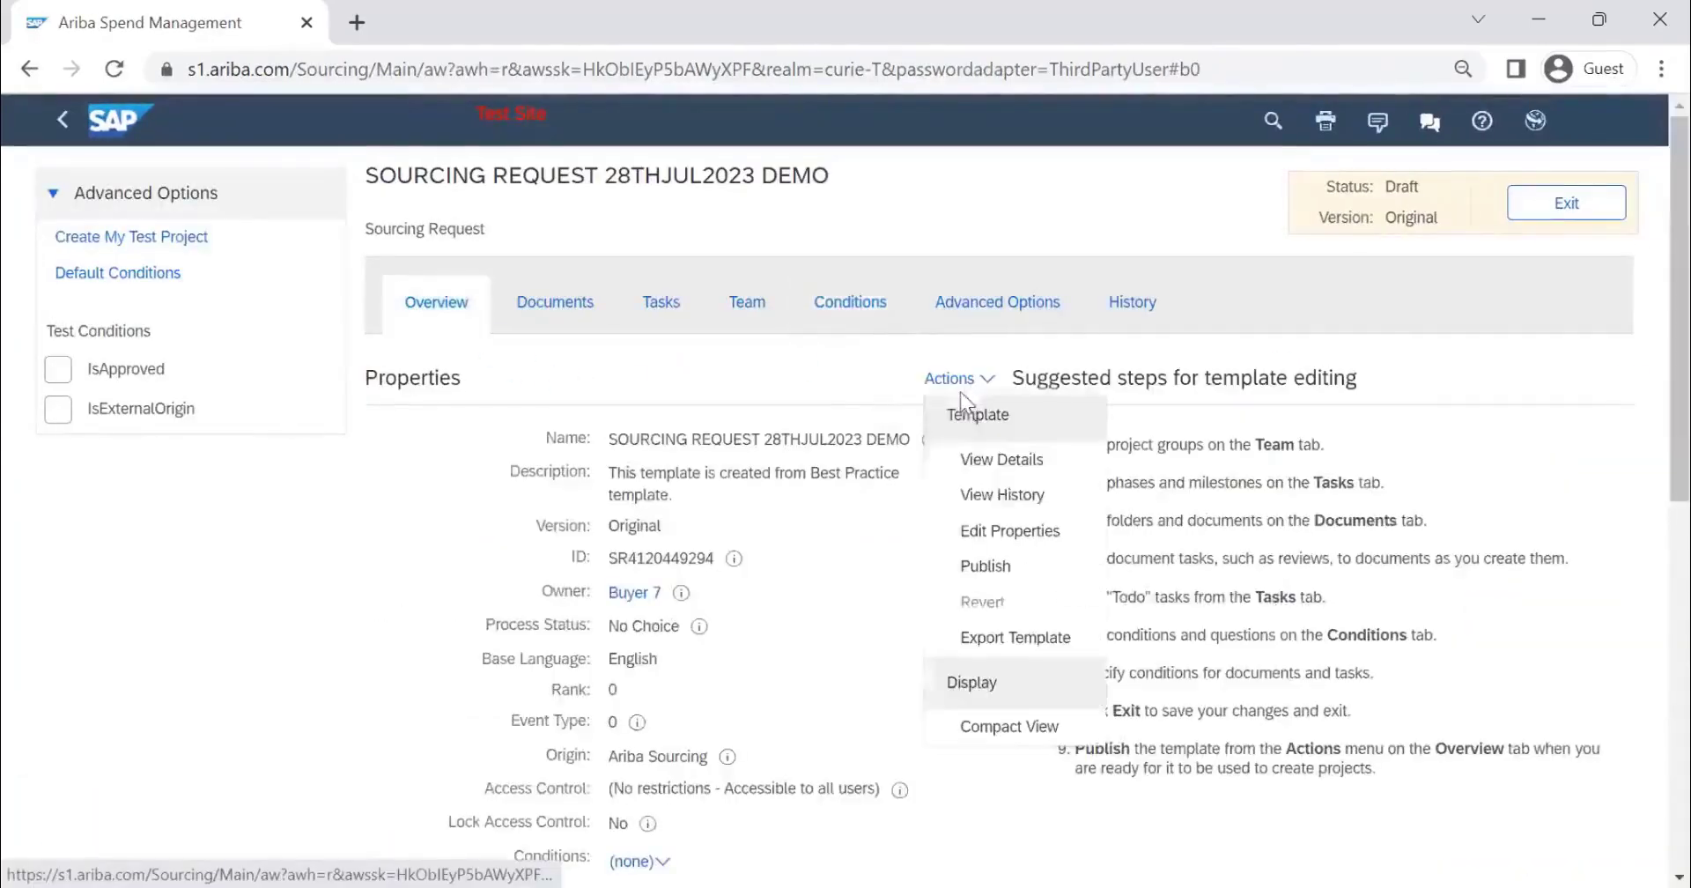
- Start a test project from the template and set its region to IND India
click(179, 239)
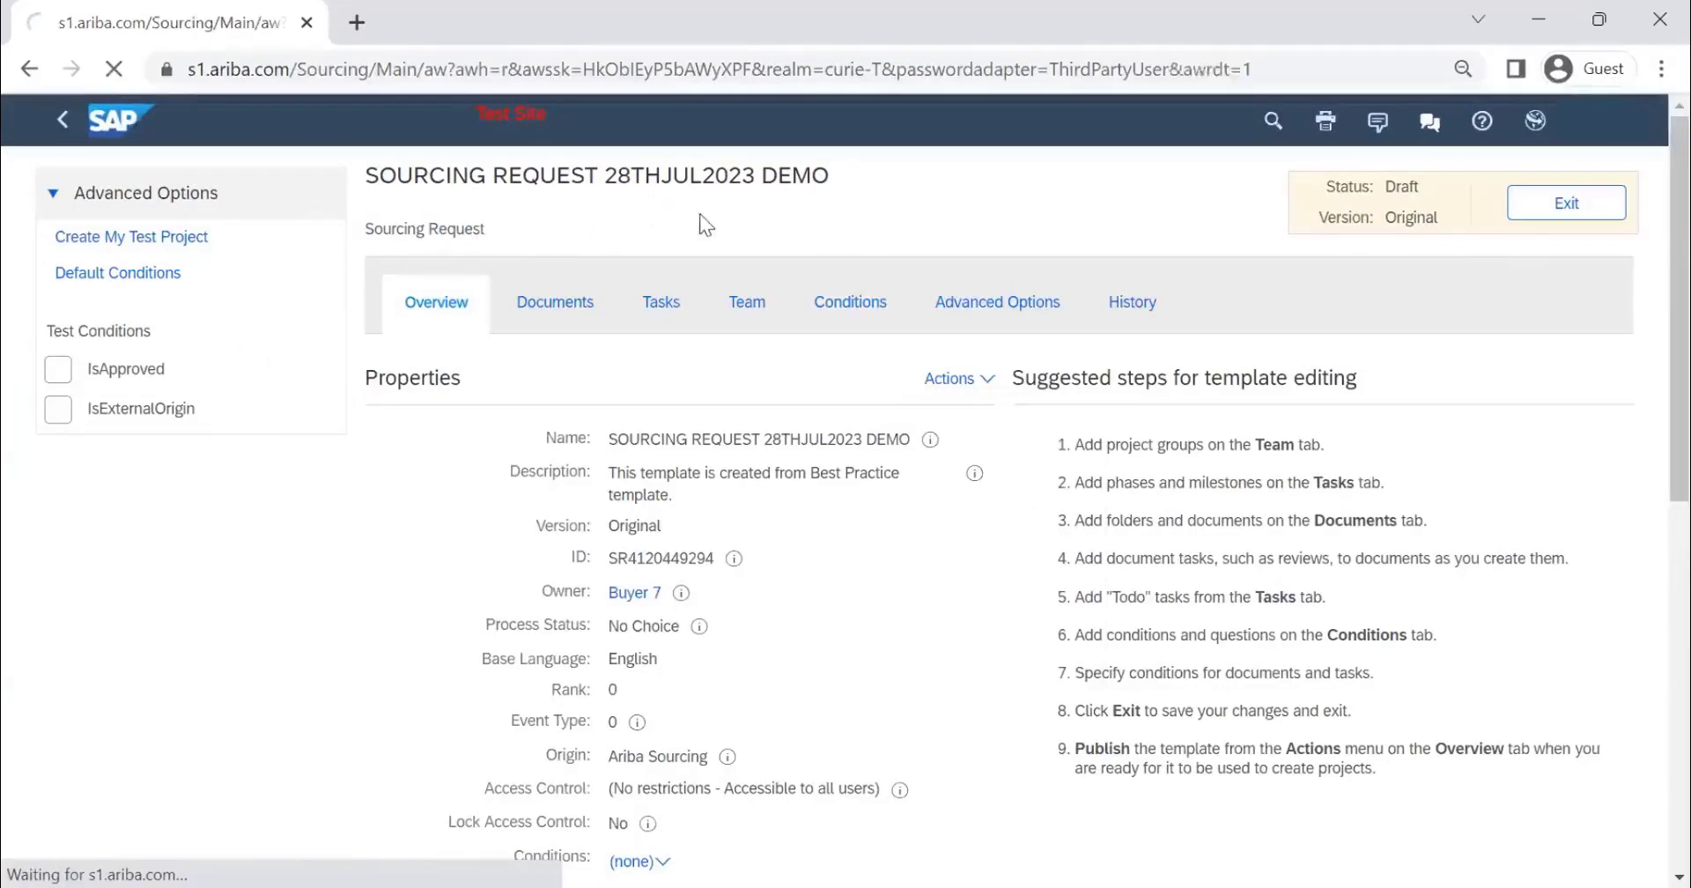
scroll(763, 284, down, 2)
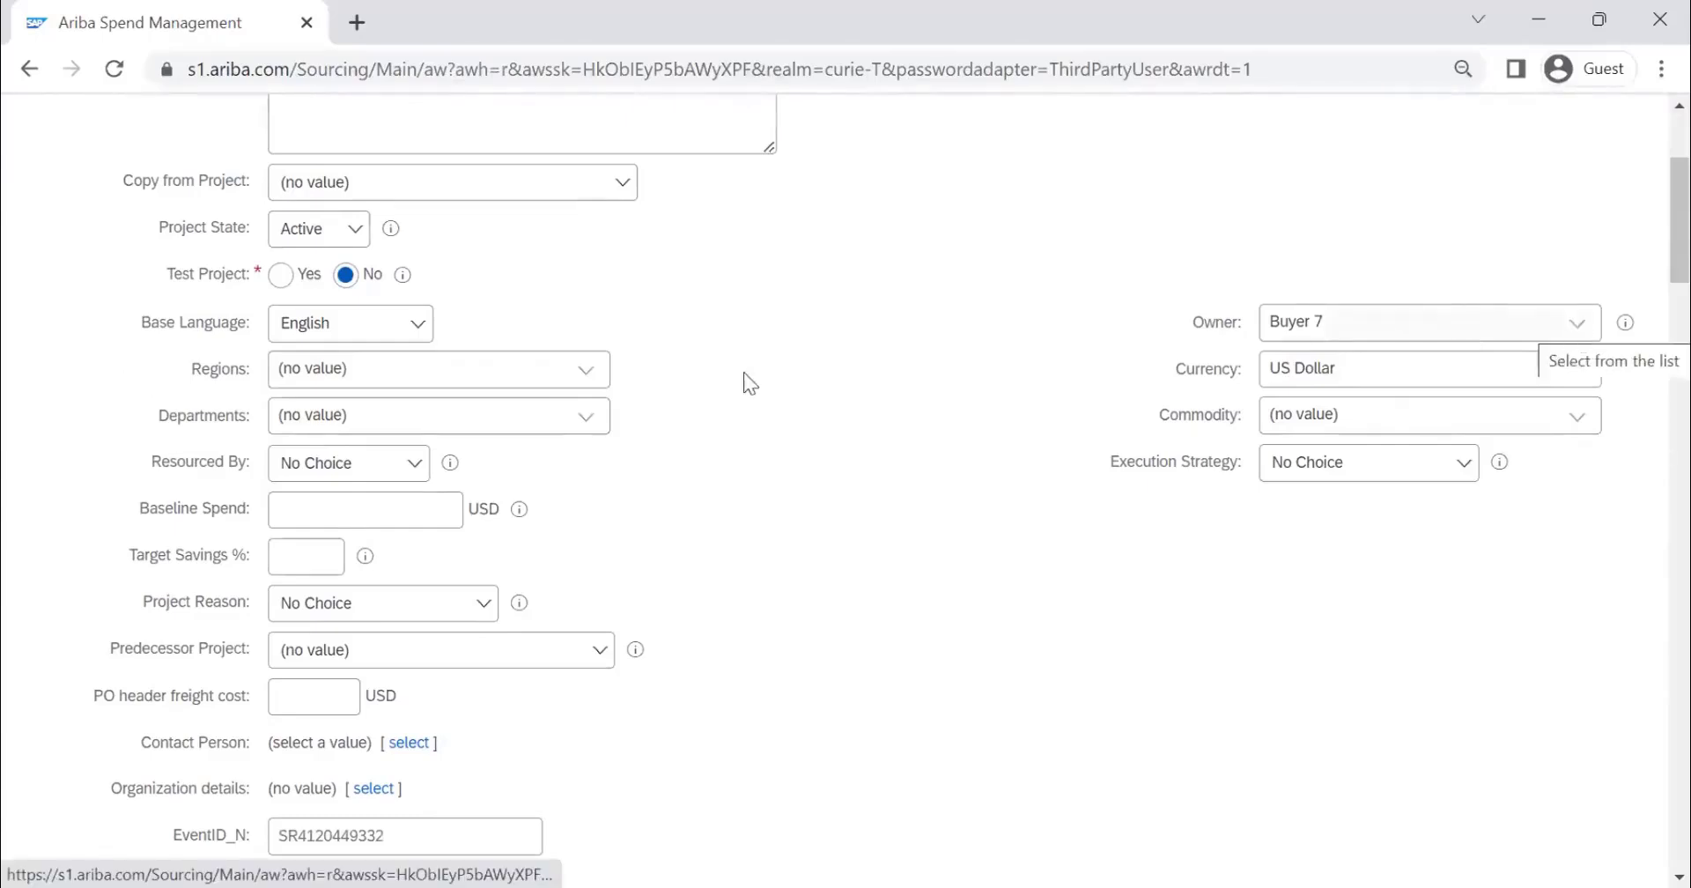
click(595, 372)
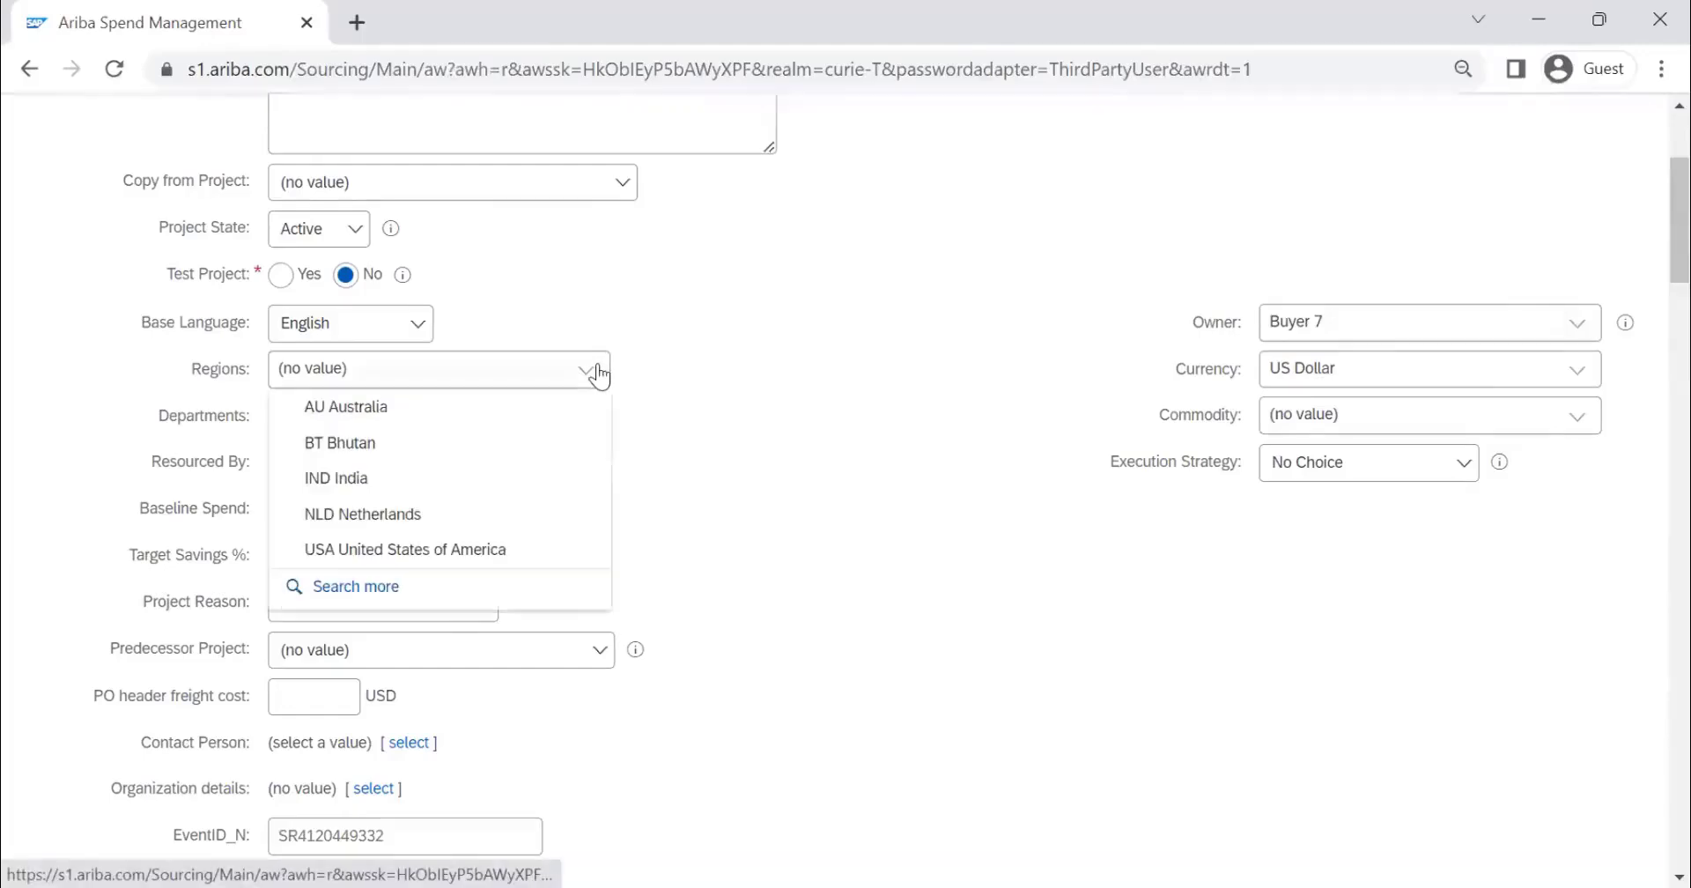
click(471, 476)
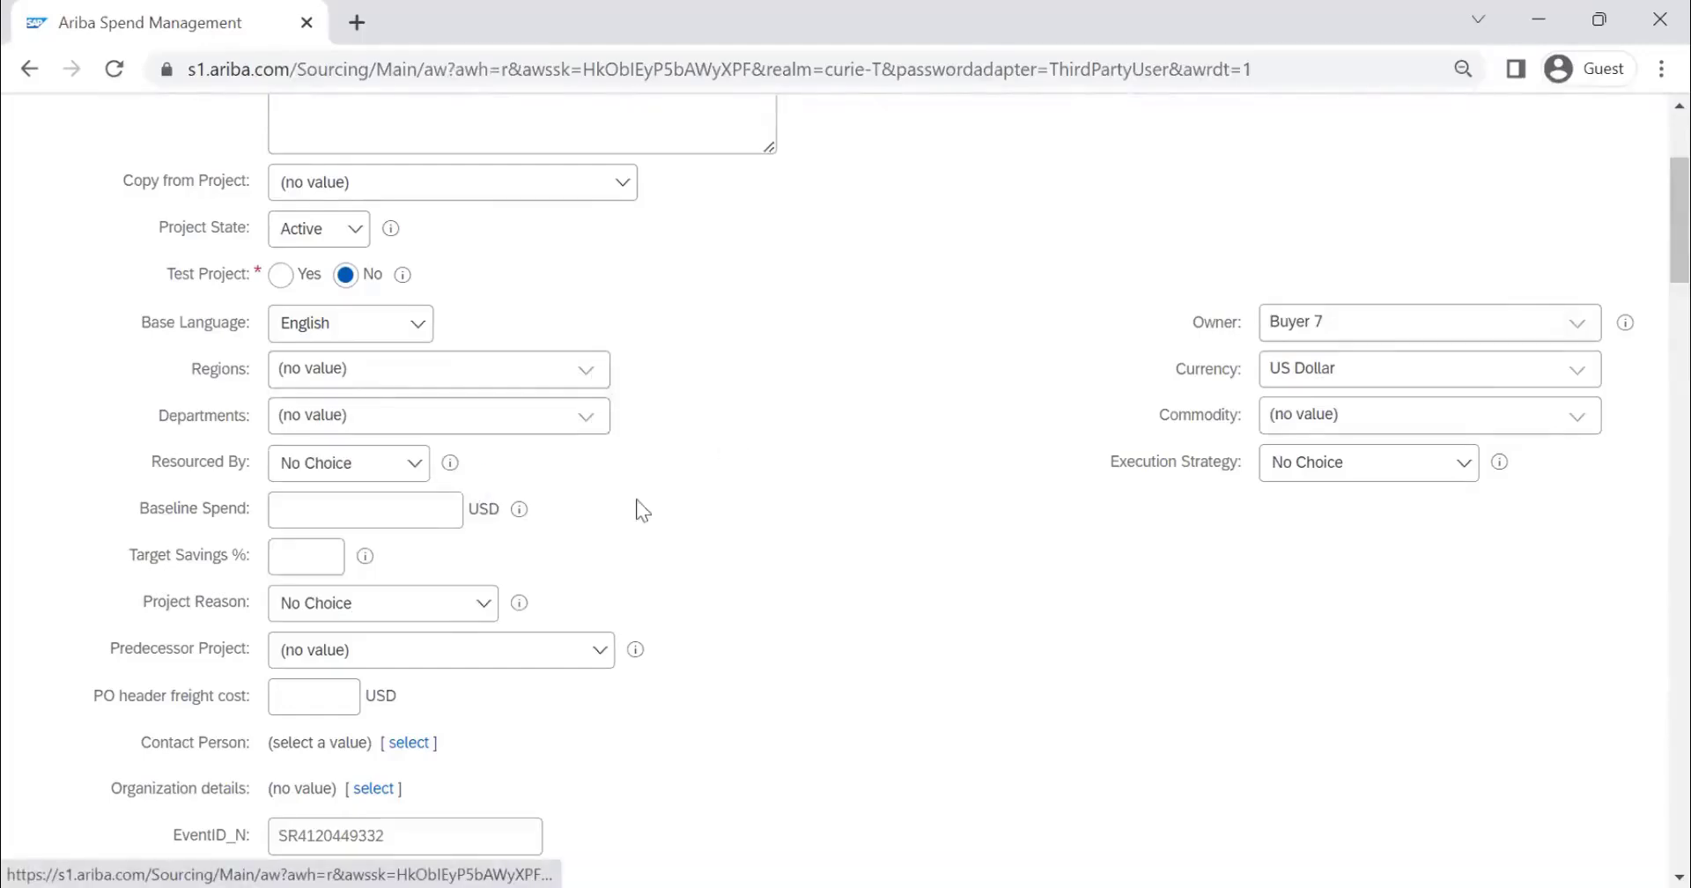
- Check the templates offered for the chosen region and return to the template editor without creating the test project
scroll(475, 584, down, 16)
scroll(399, 452, up, 2)
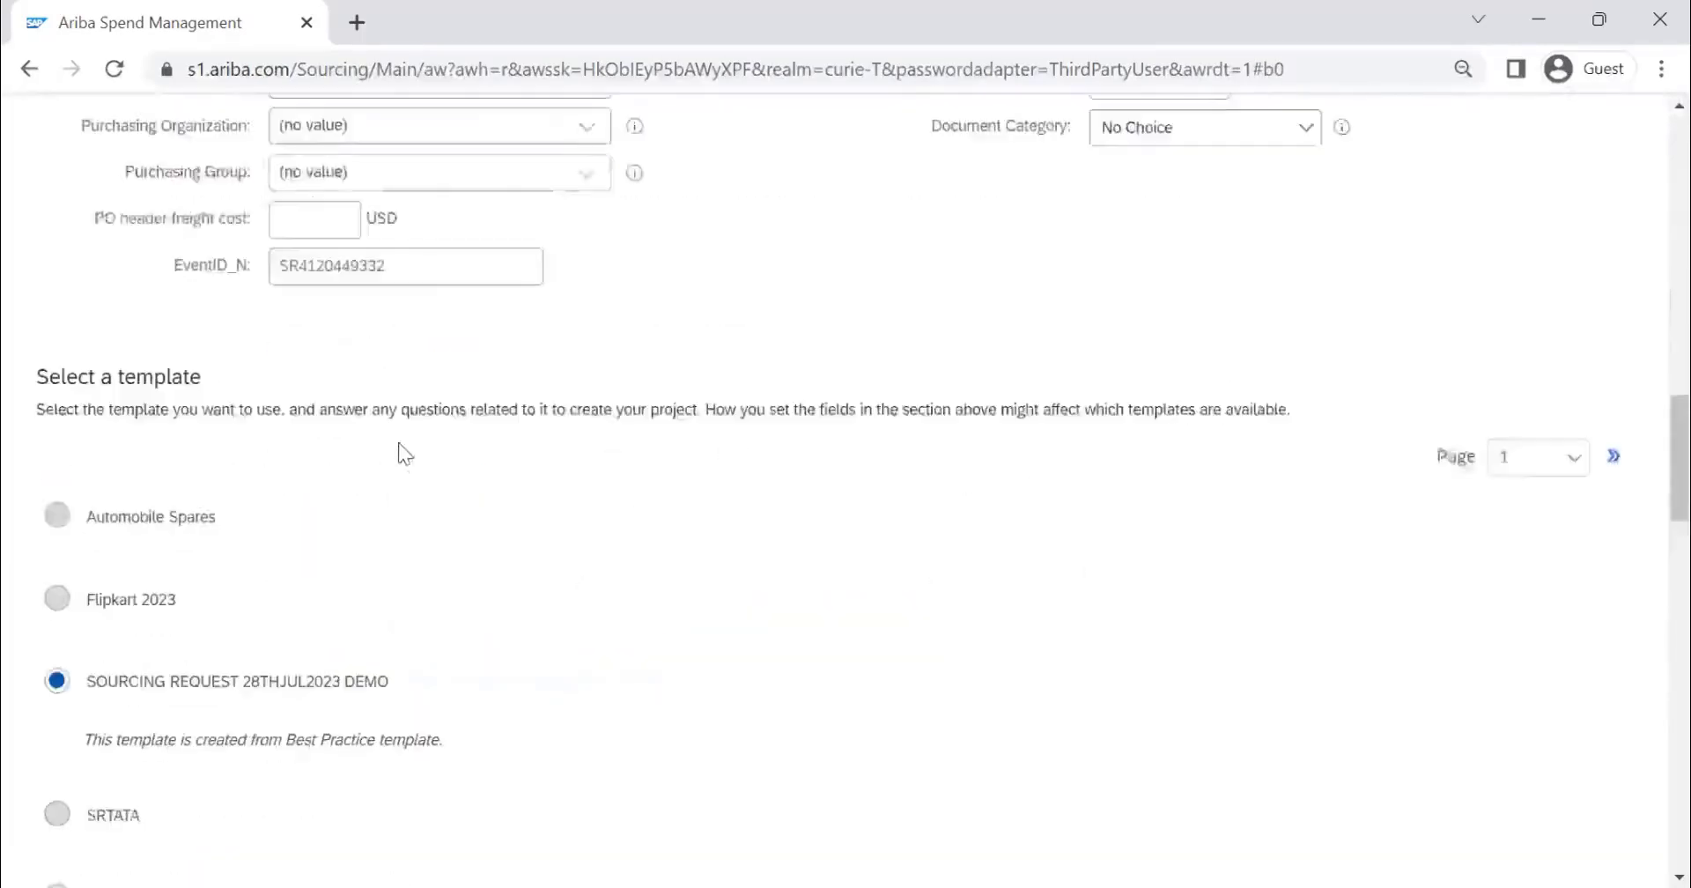
scroll(399, 453, up, 15)
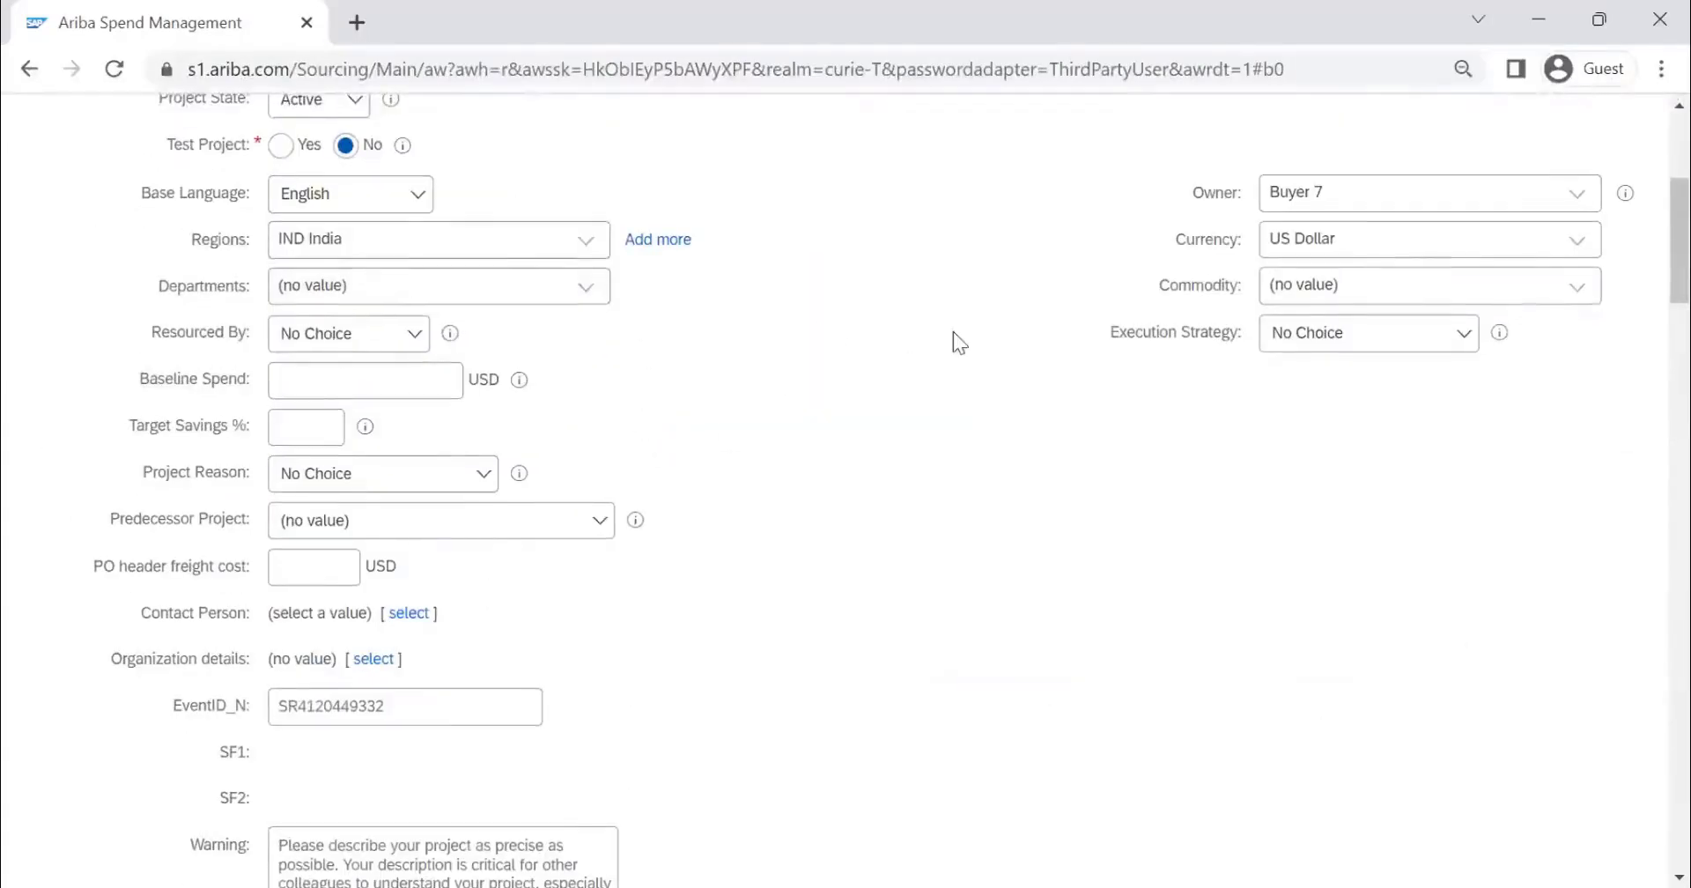
scroll(953, 331, up, 5)
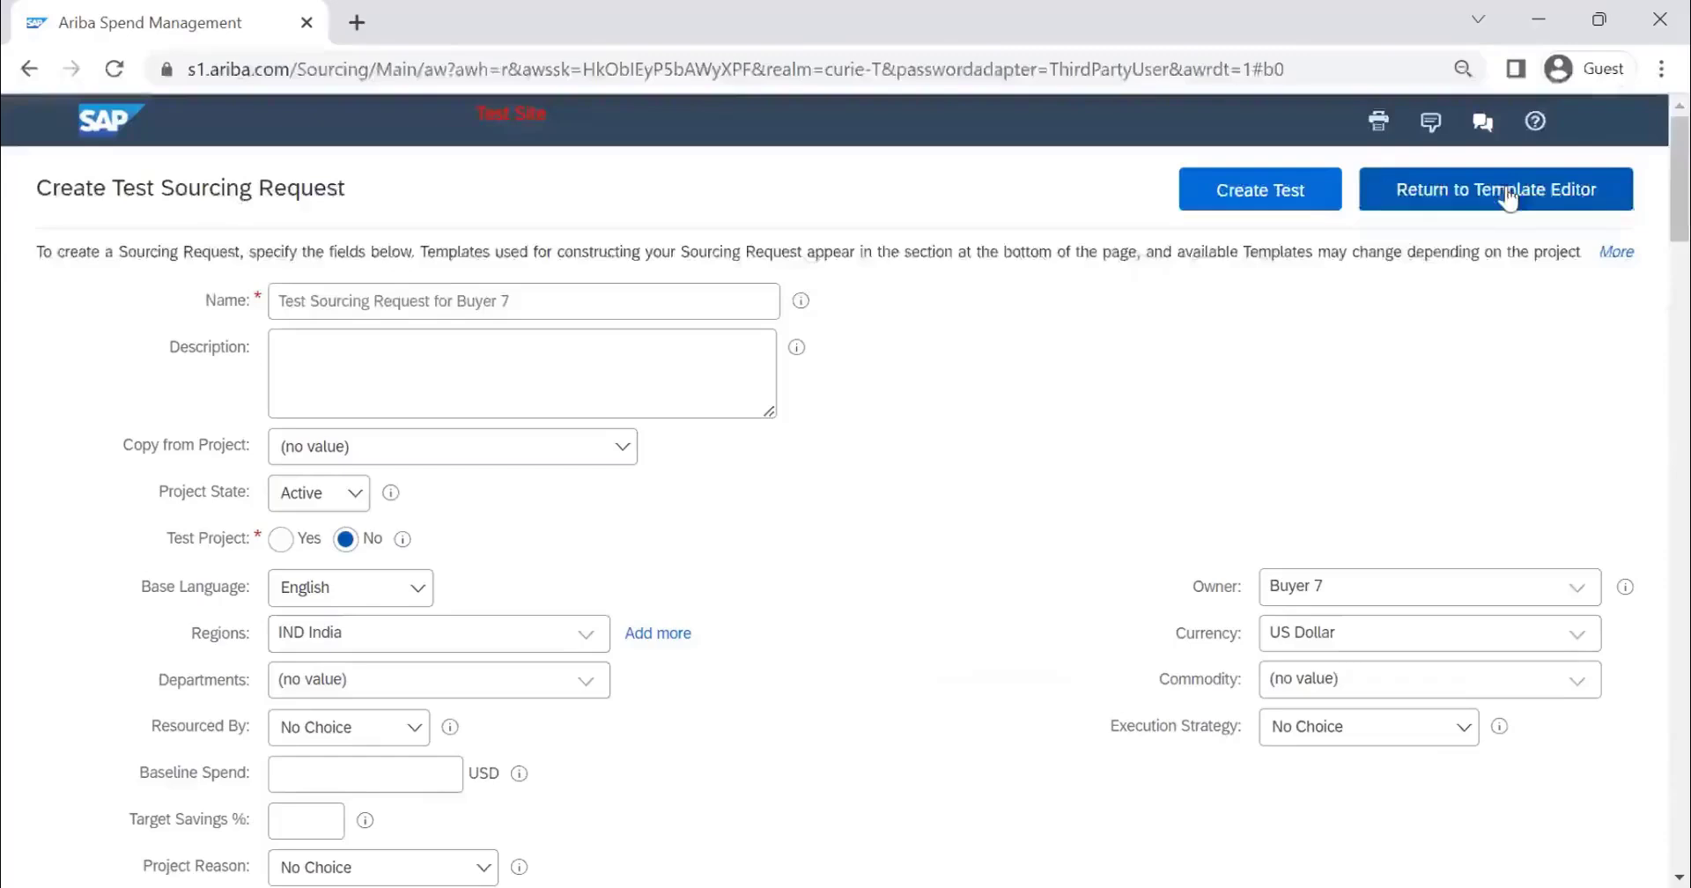
click(1509, 195)
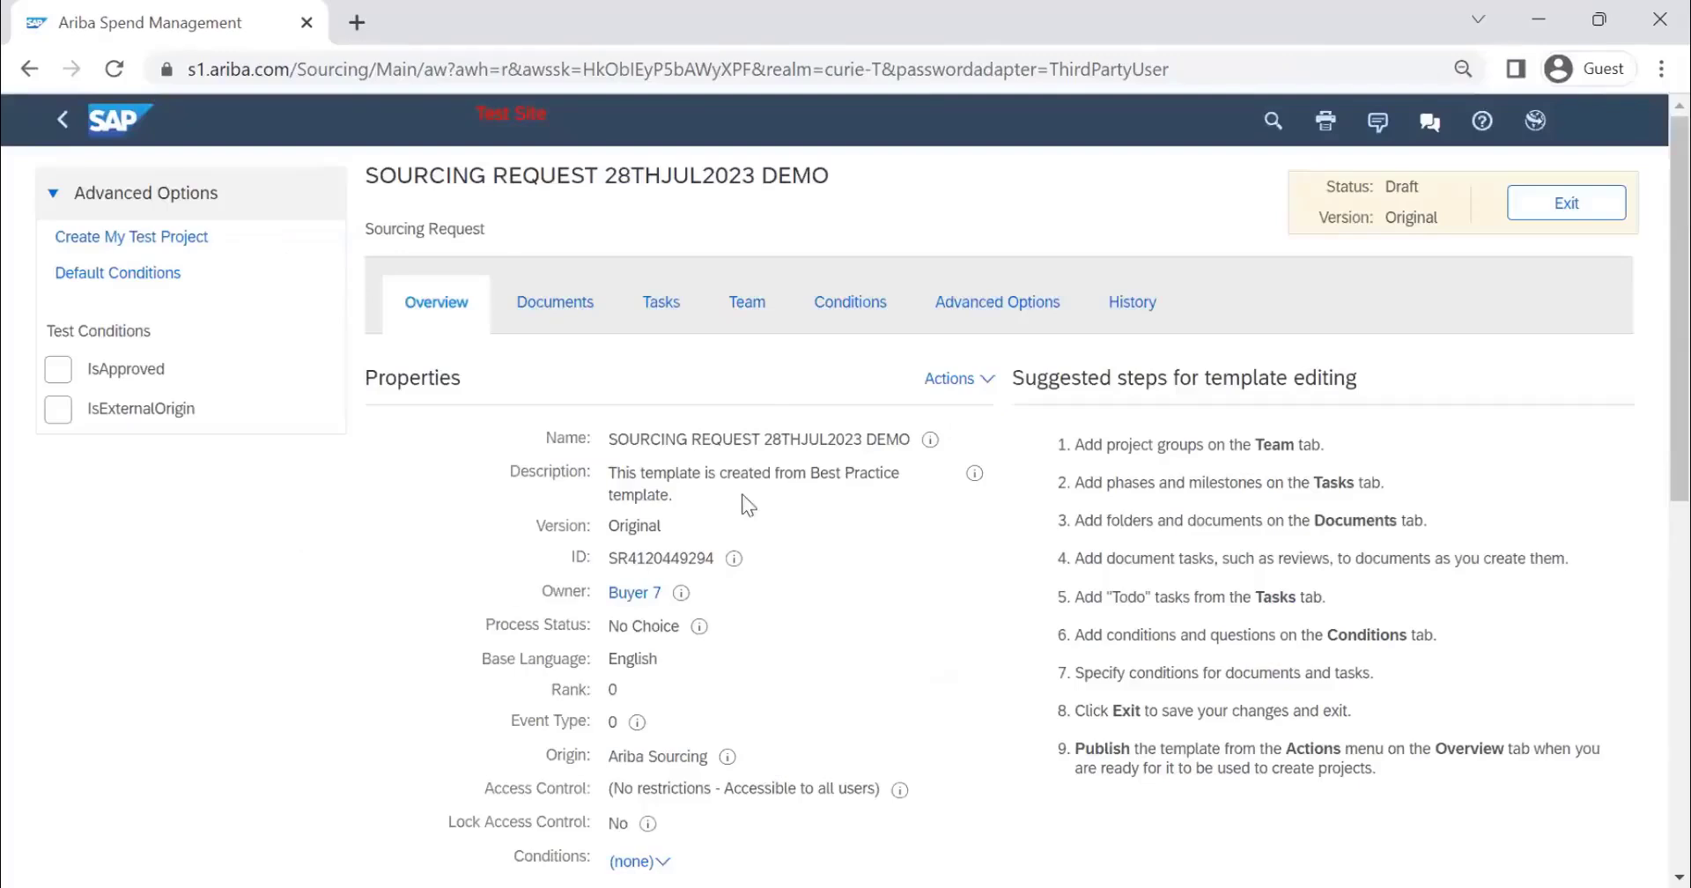
- Start a new condition in the template and name it REGION=INDIA
click(859, 328)
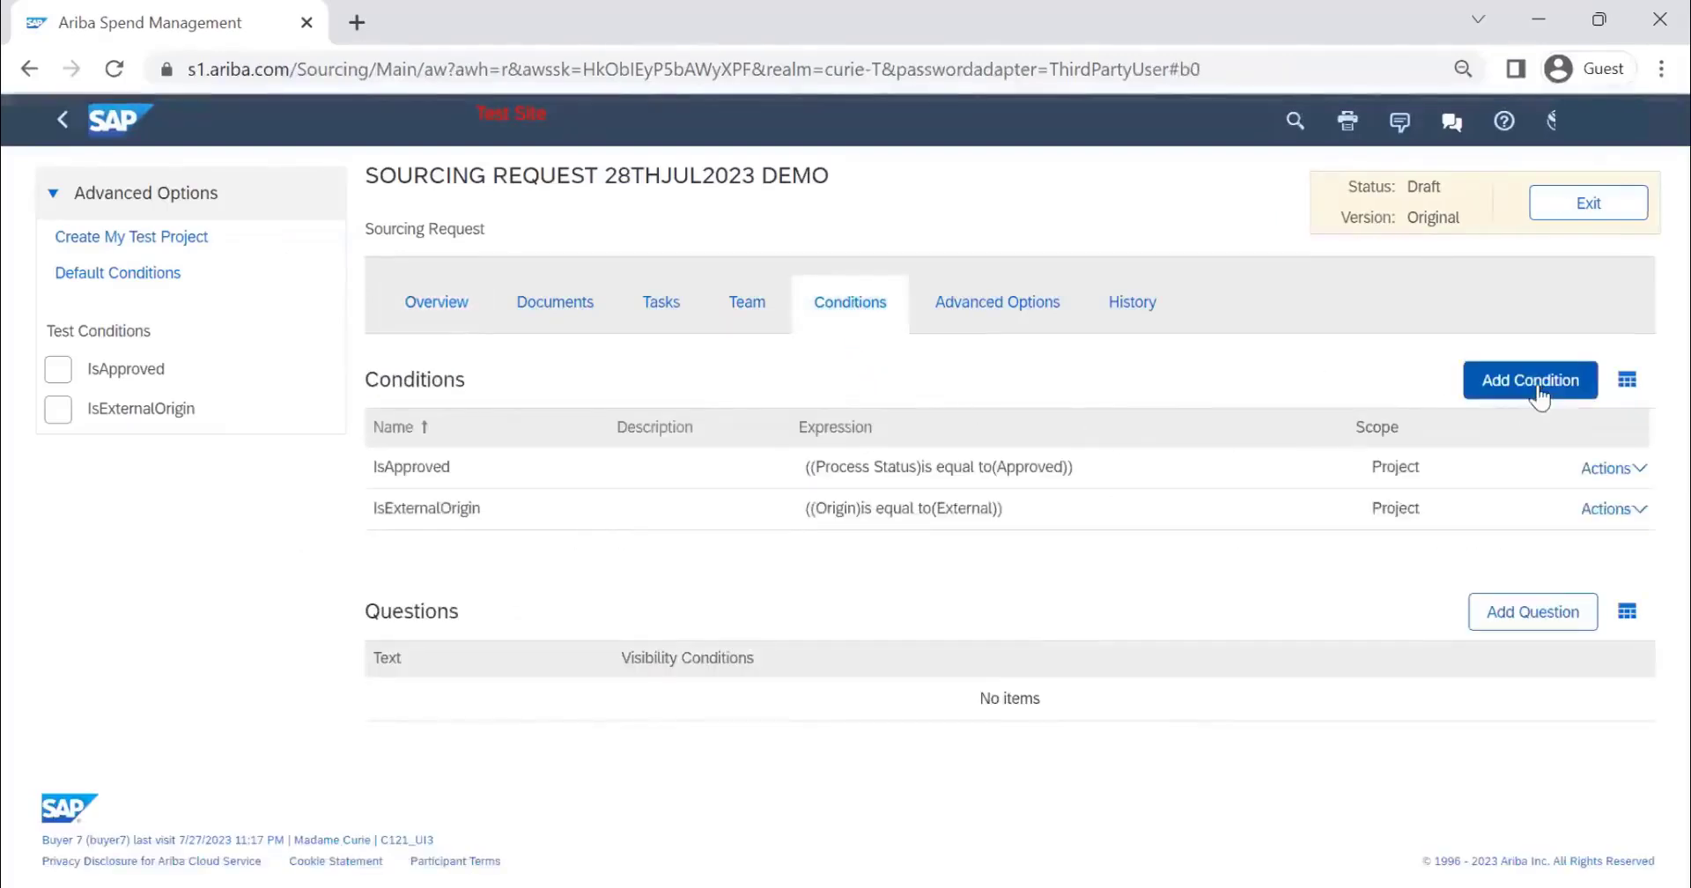
click(1529, 380)
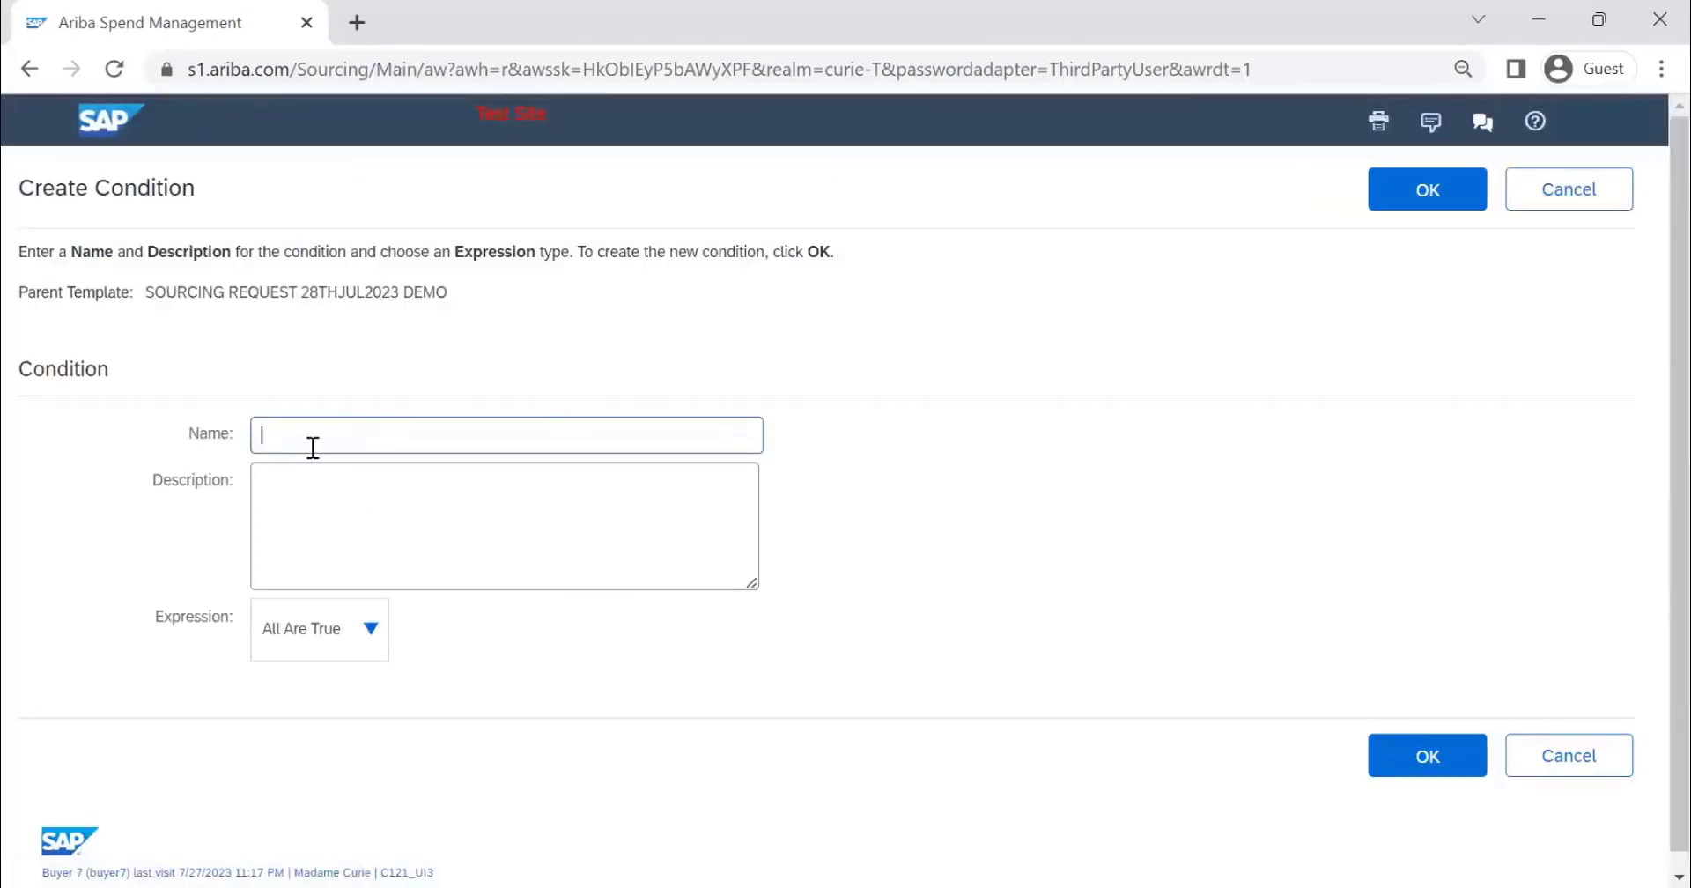
text(REGION=INDIA)
- Describe the condition as "This condition satisfies if user selected INDIA a Region during Sourcing Request Creation."
click(293, 505)
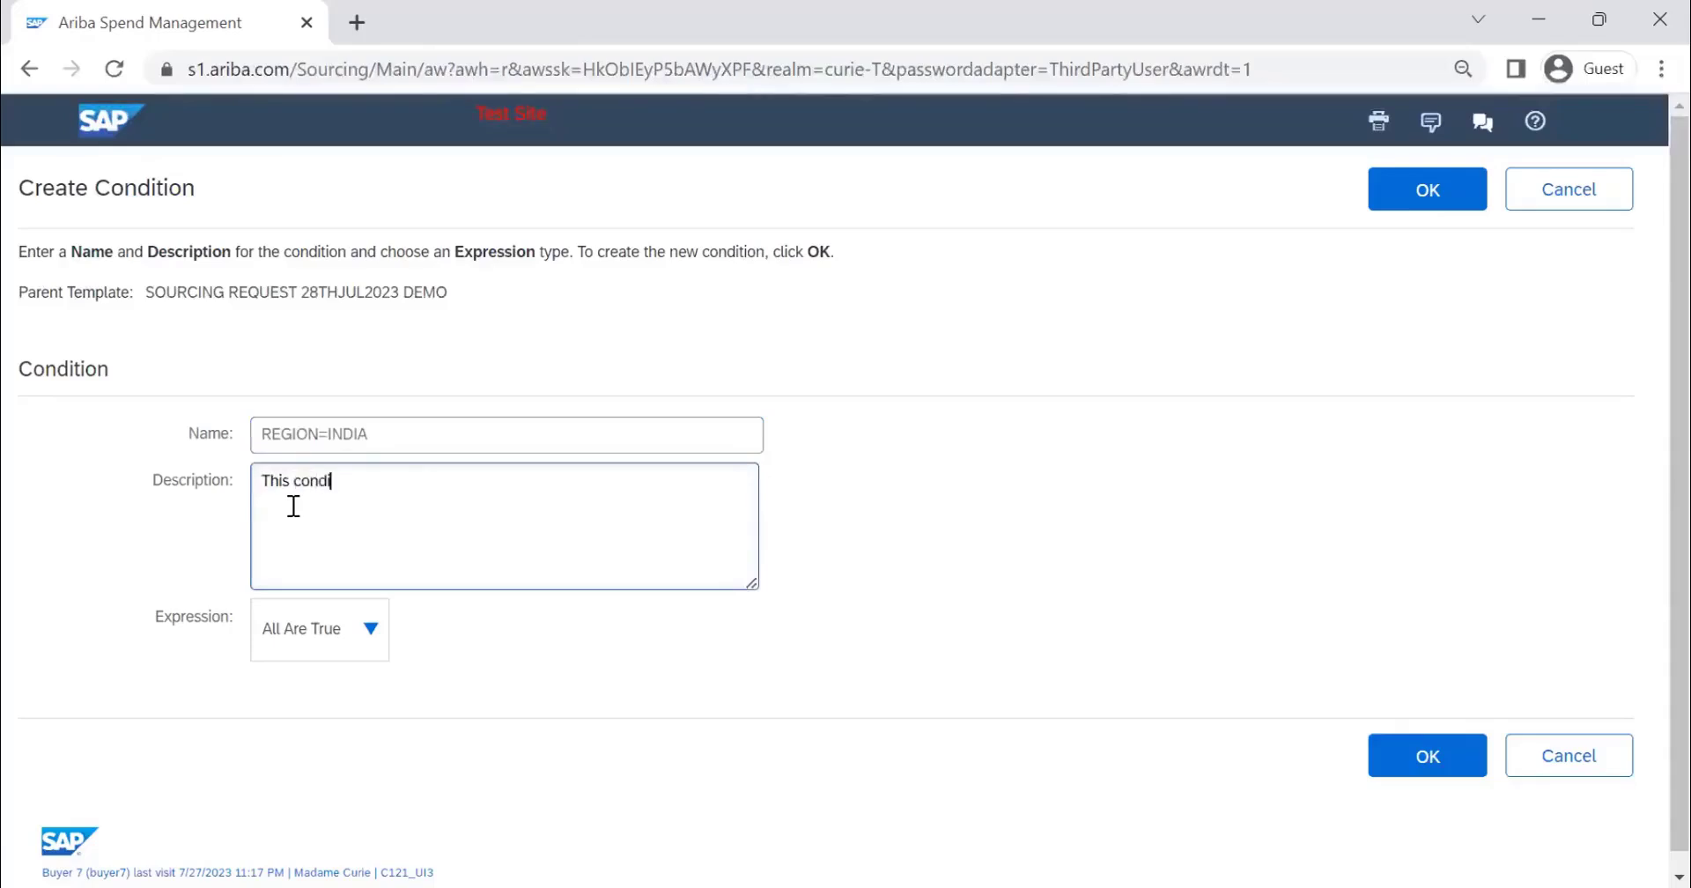
text(This condition satisfies if user selected I)
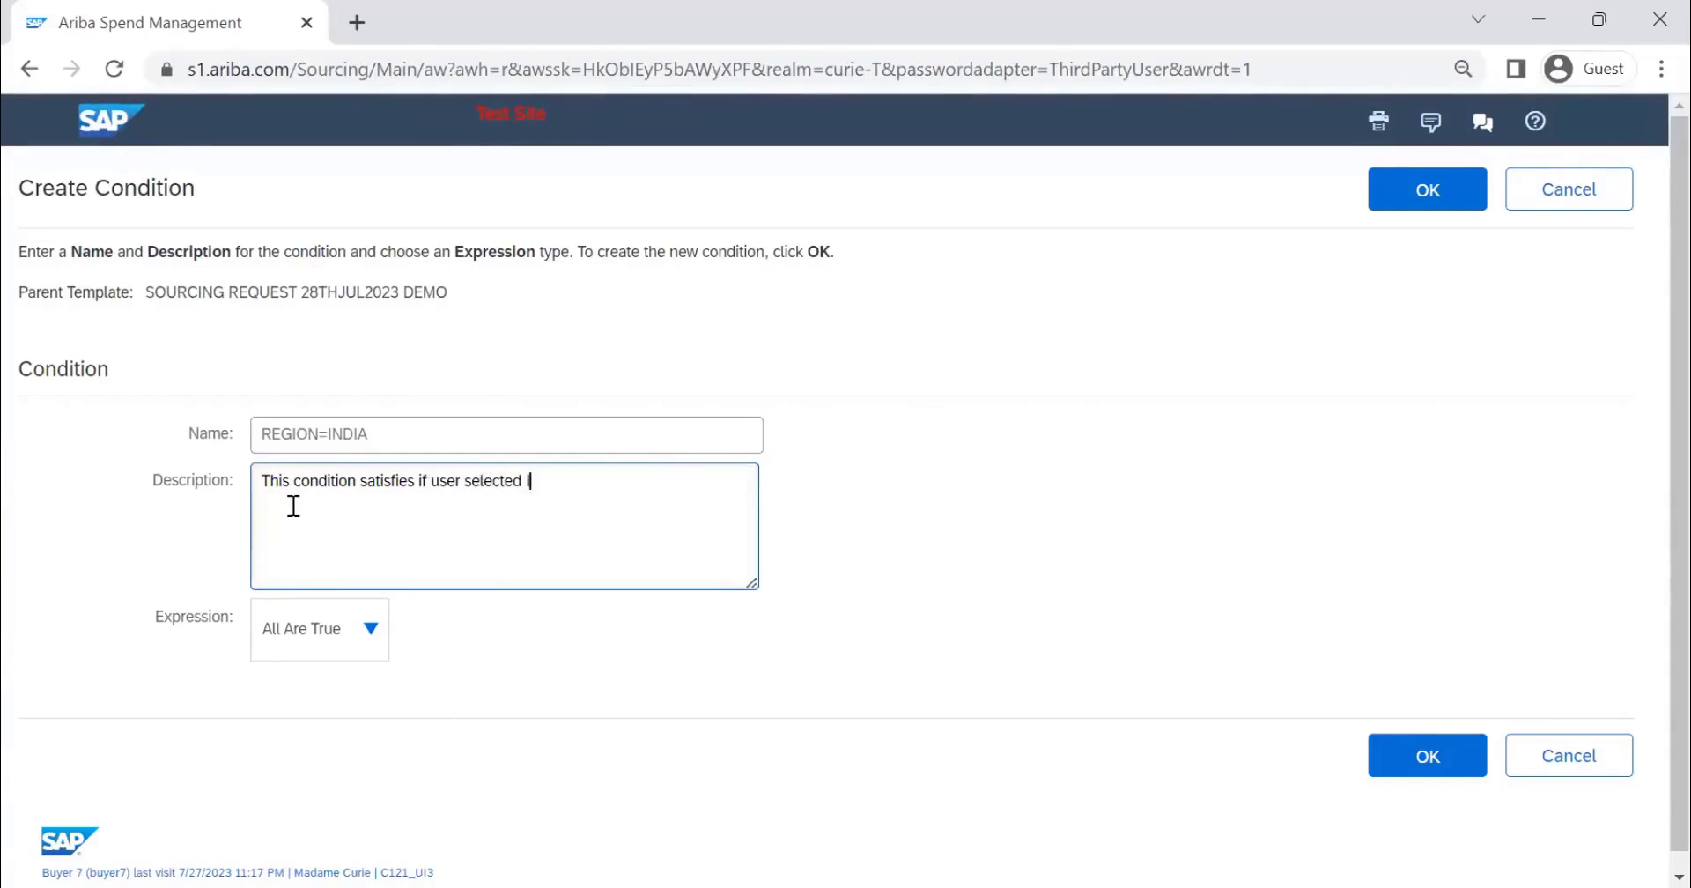
text(NDIA a Region during So)
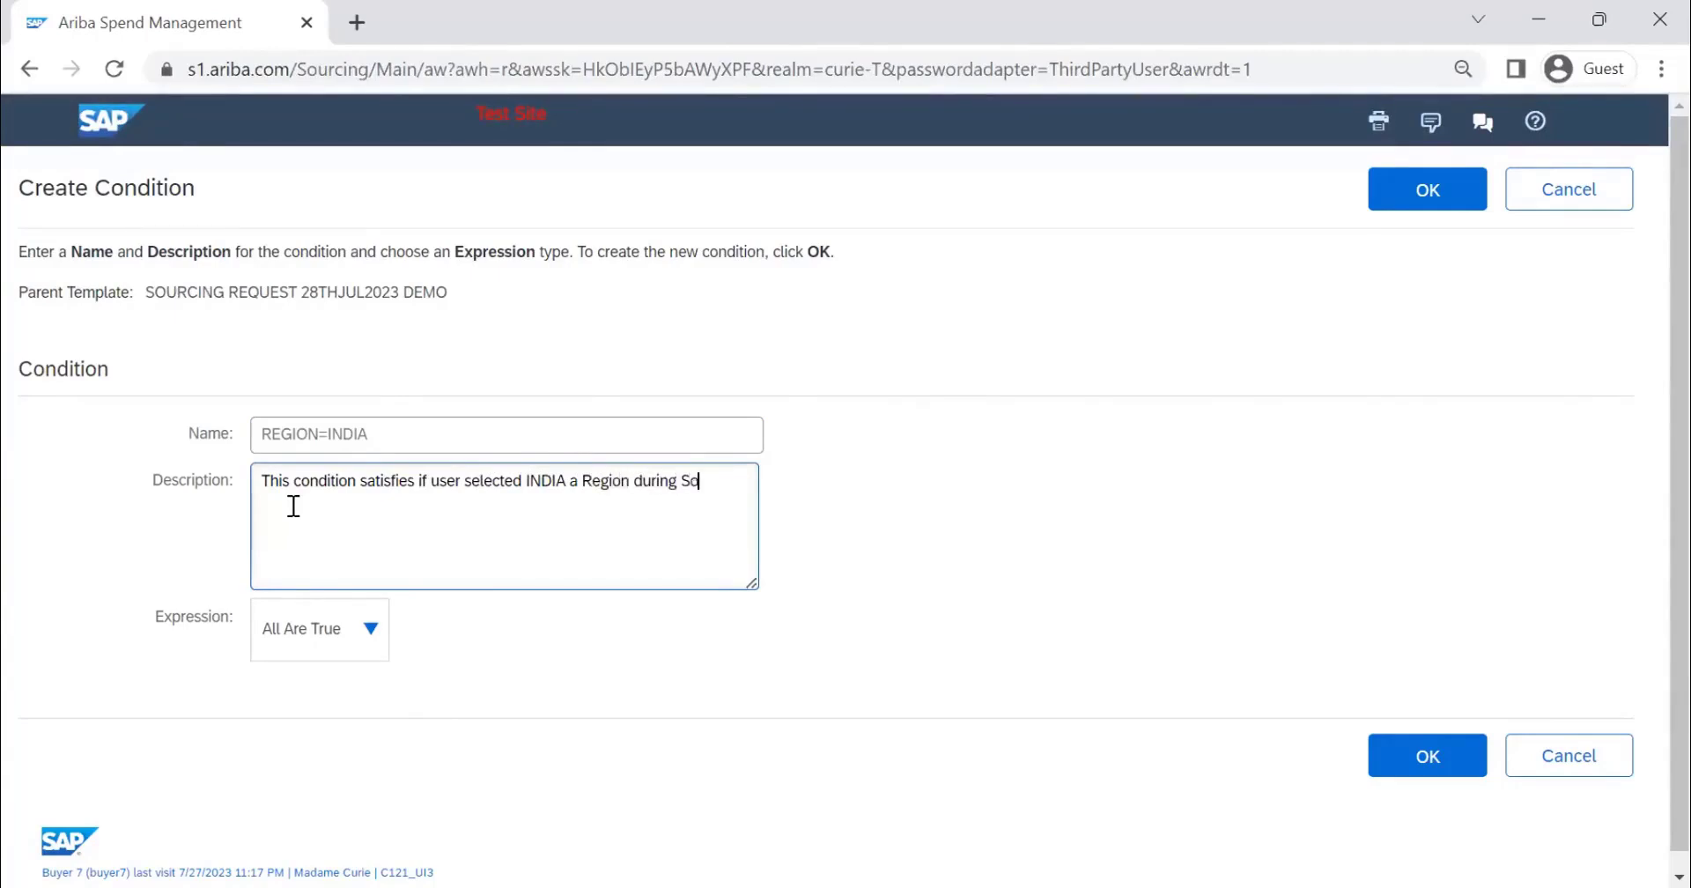
text(Request Creation.)
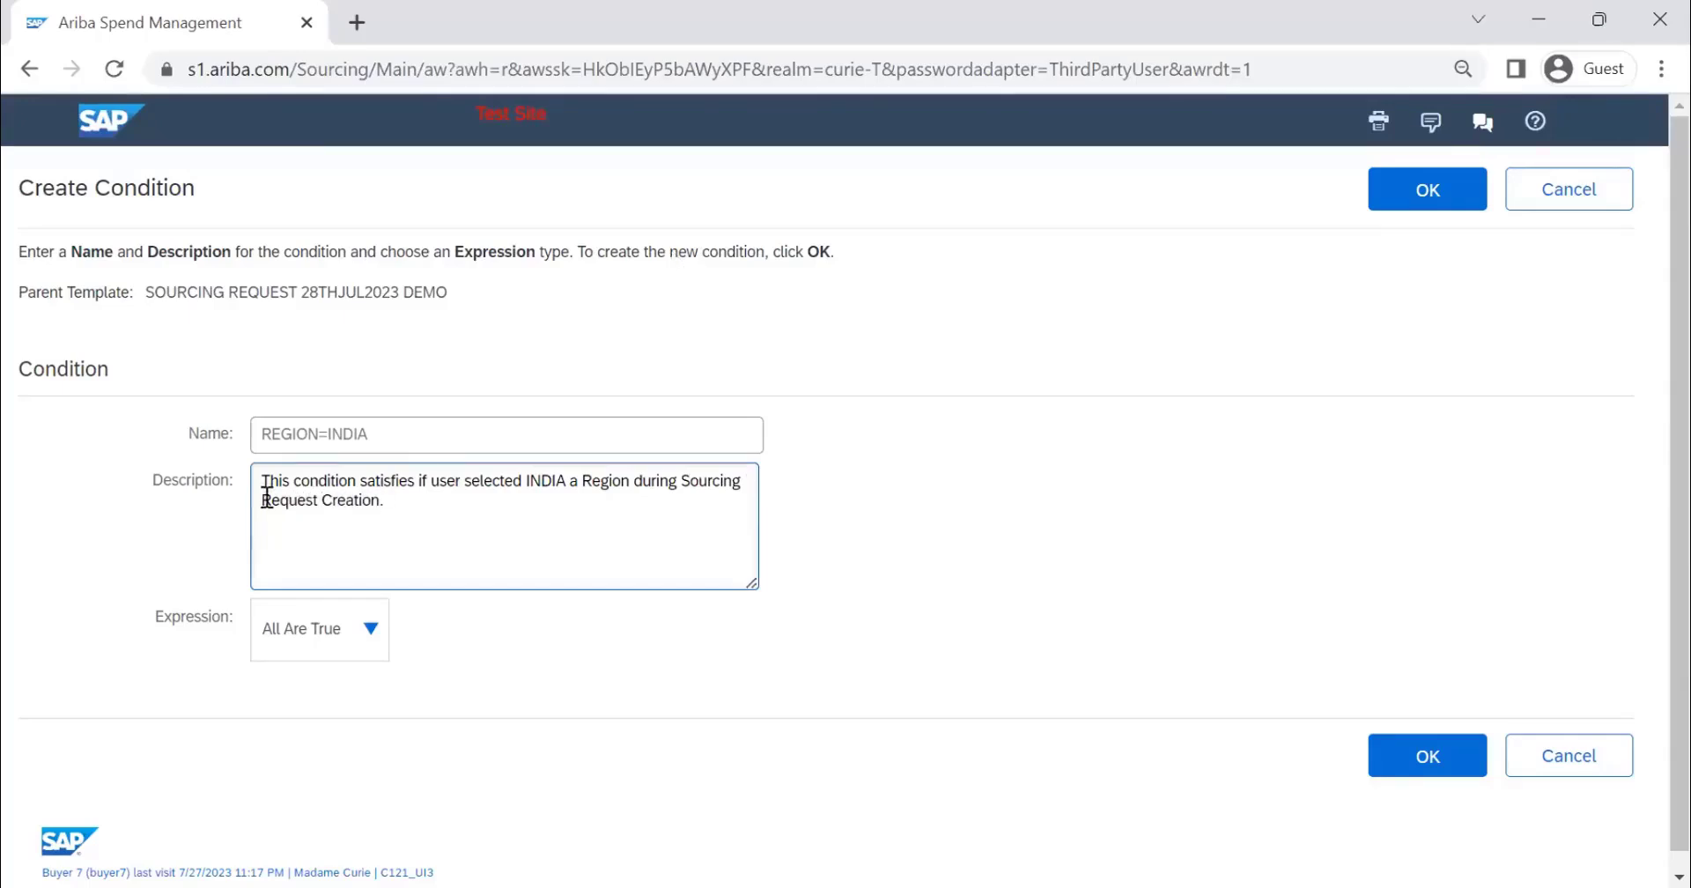
- Add a field comparison to the condition's All Are True expression and choose Regions as its field
click(370, 631)
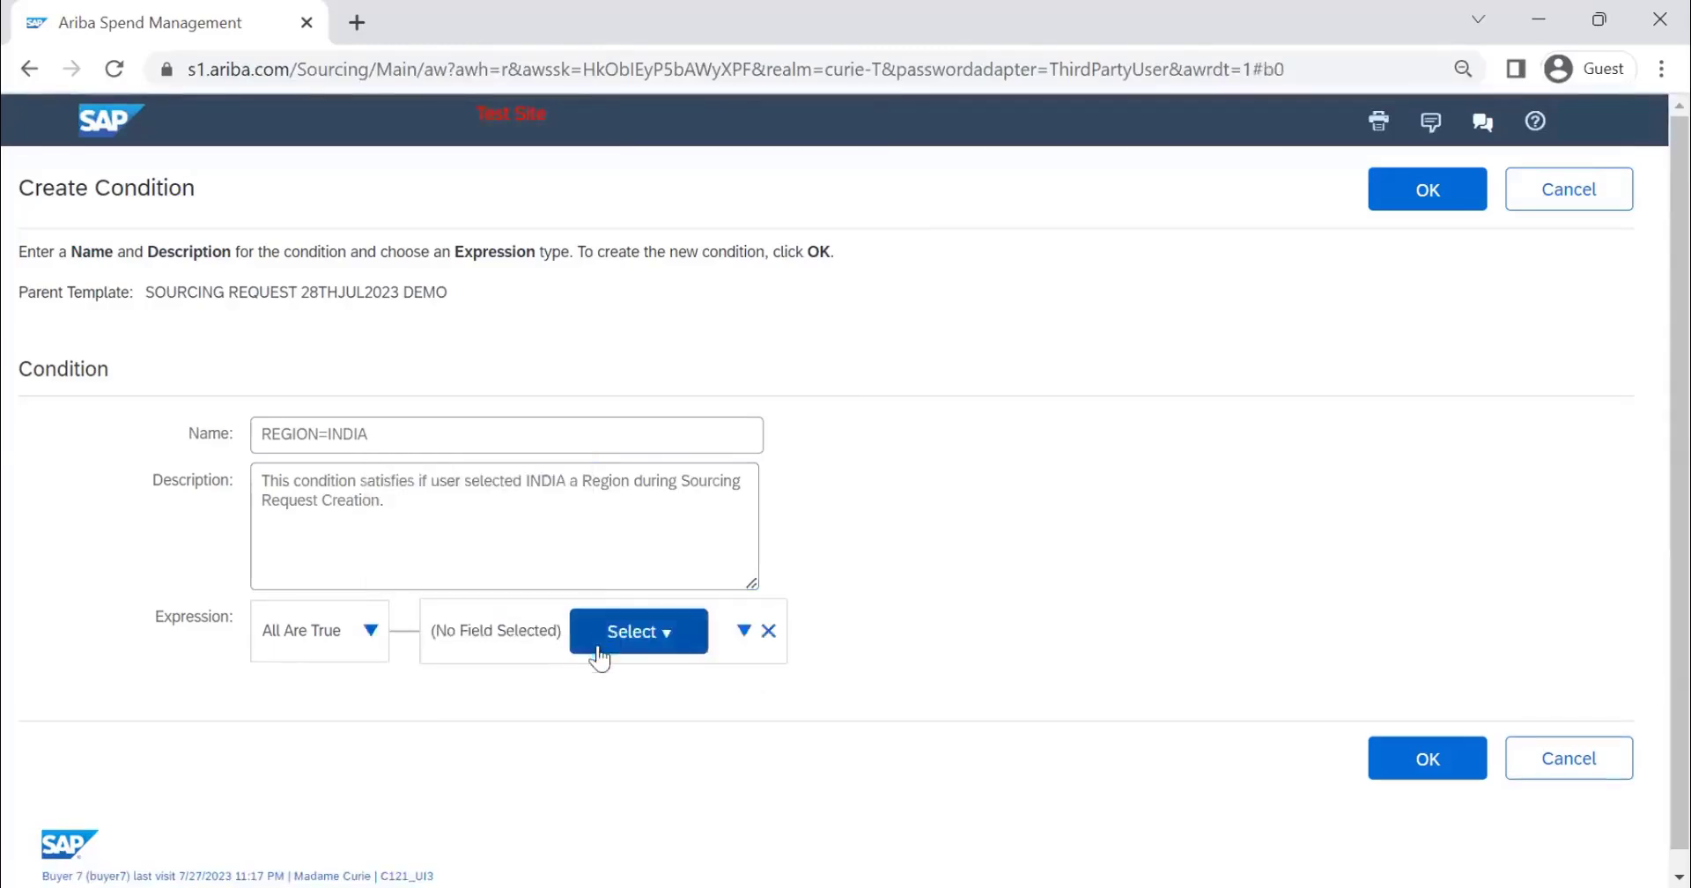
click(594, 647)
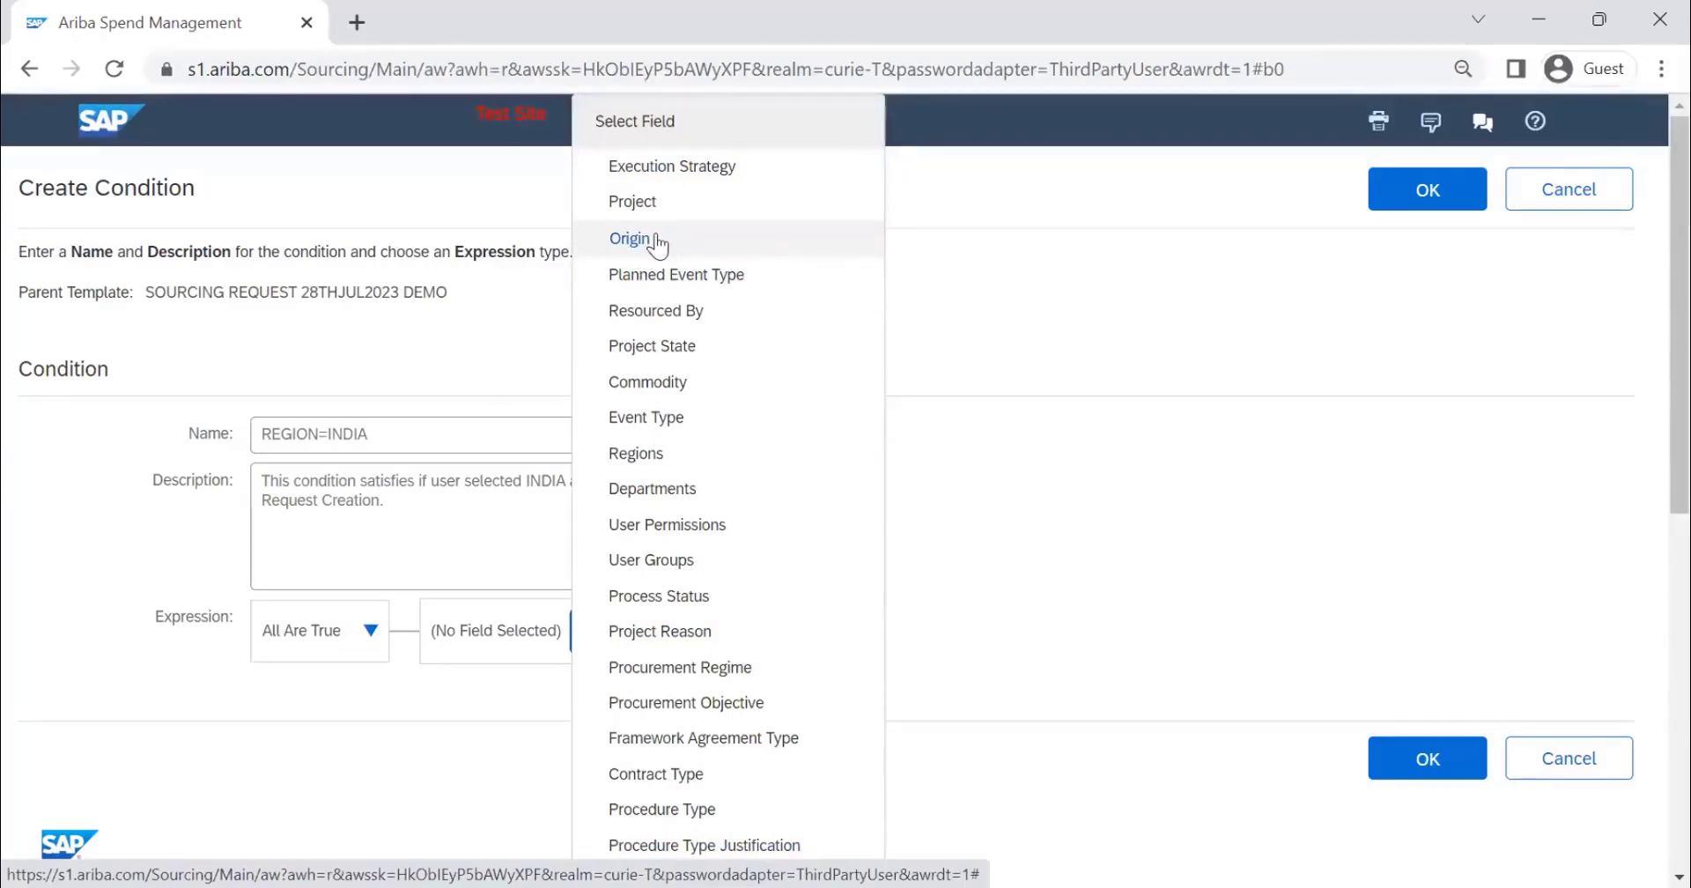
click(671, 453)
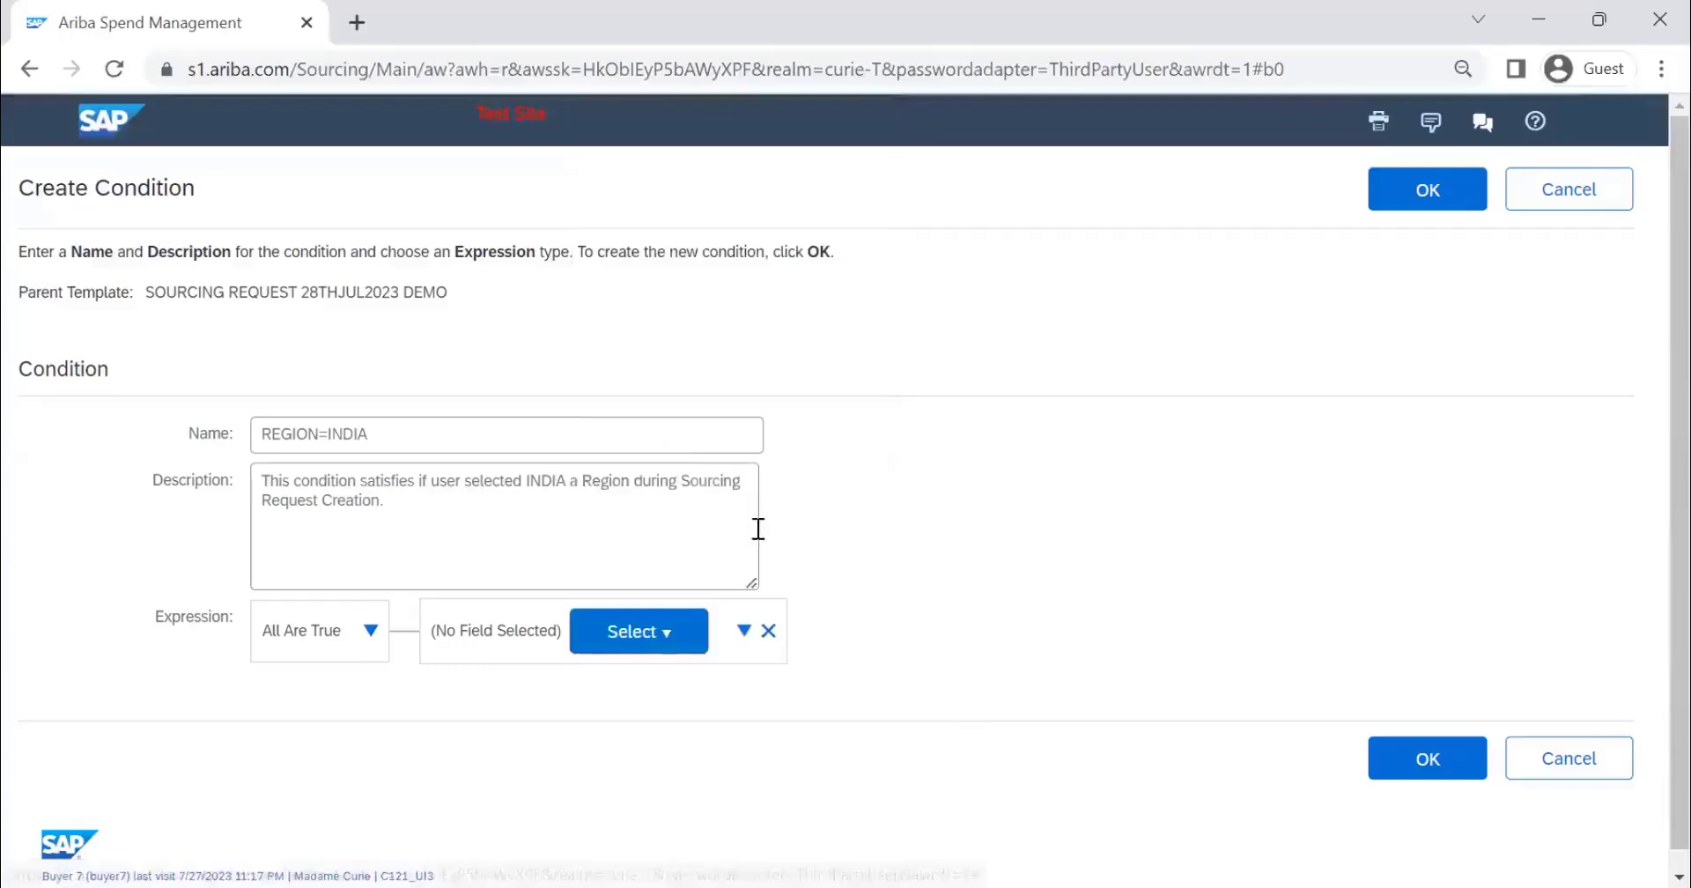
- Examine which other project fields can be chosen for the condition's expression, through the whole field list
click(586, 636)
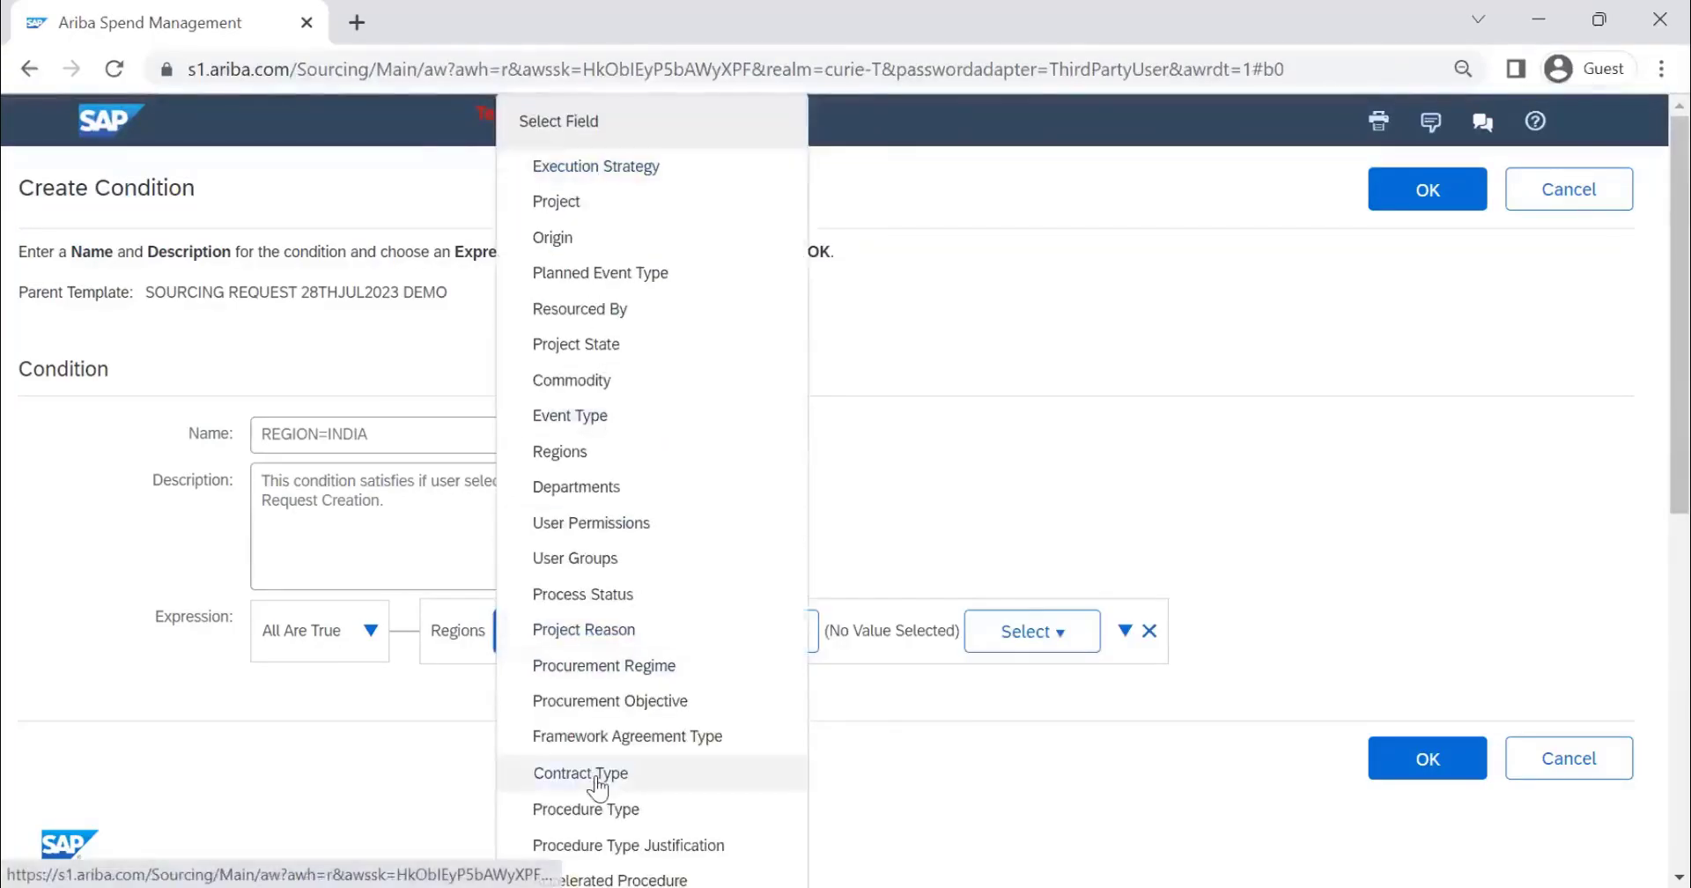
scroll(614, 539, down, 4)
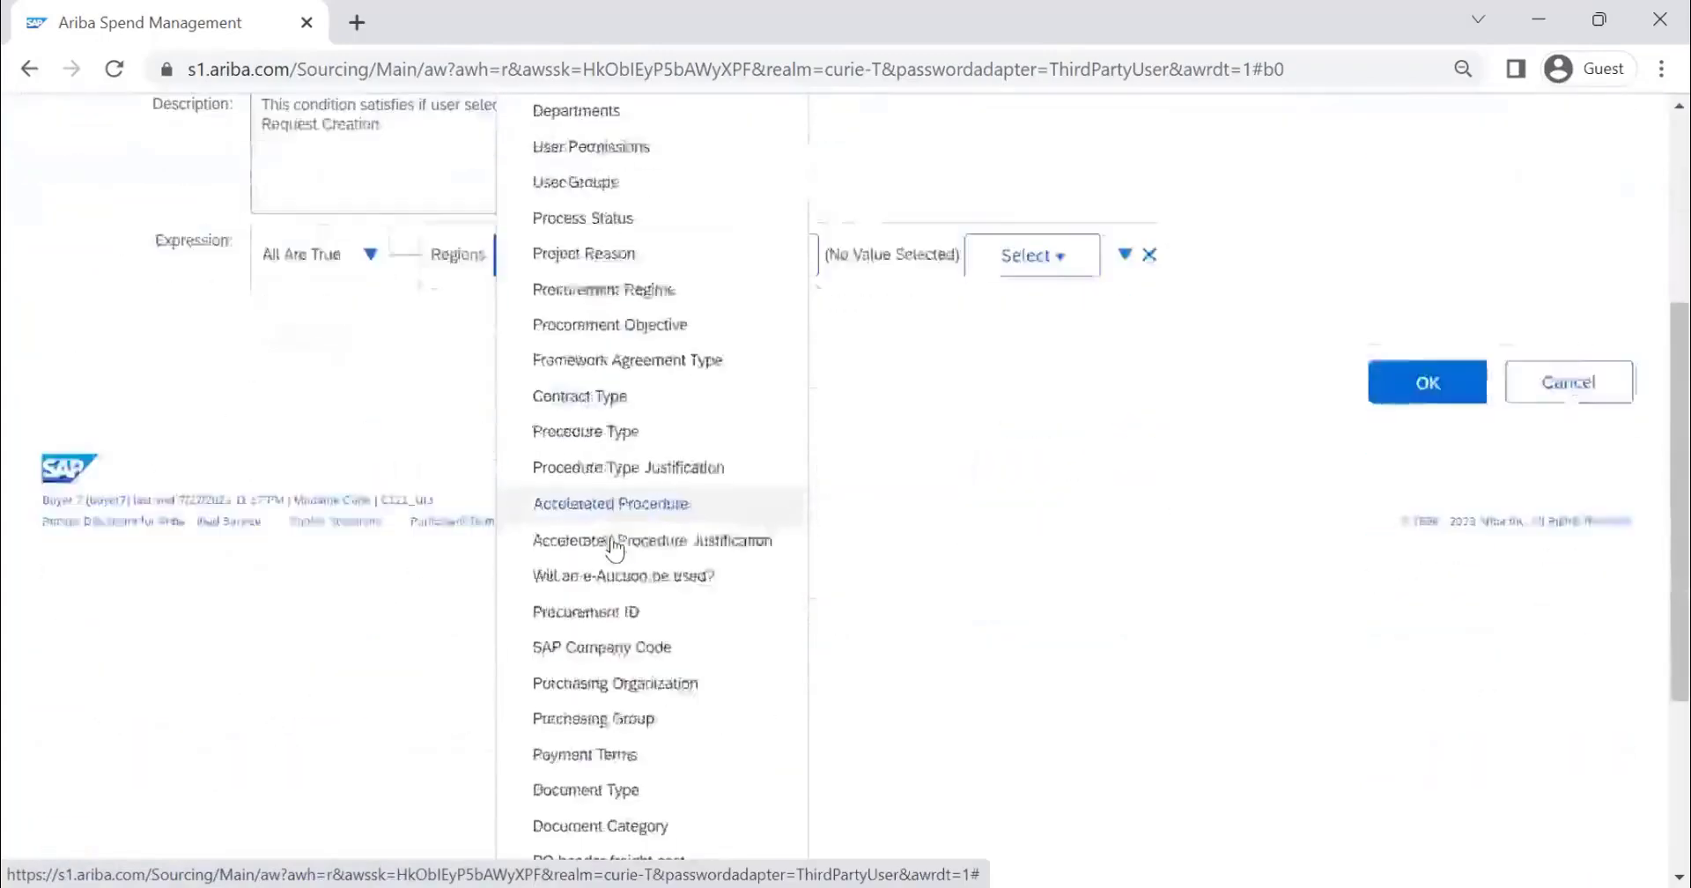
scroll(614, 550, down, 4)
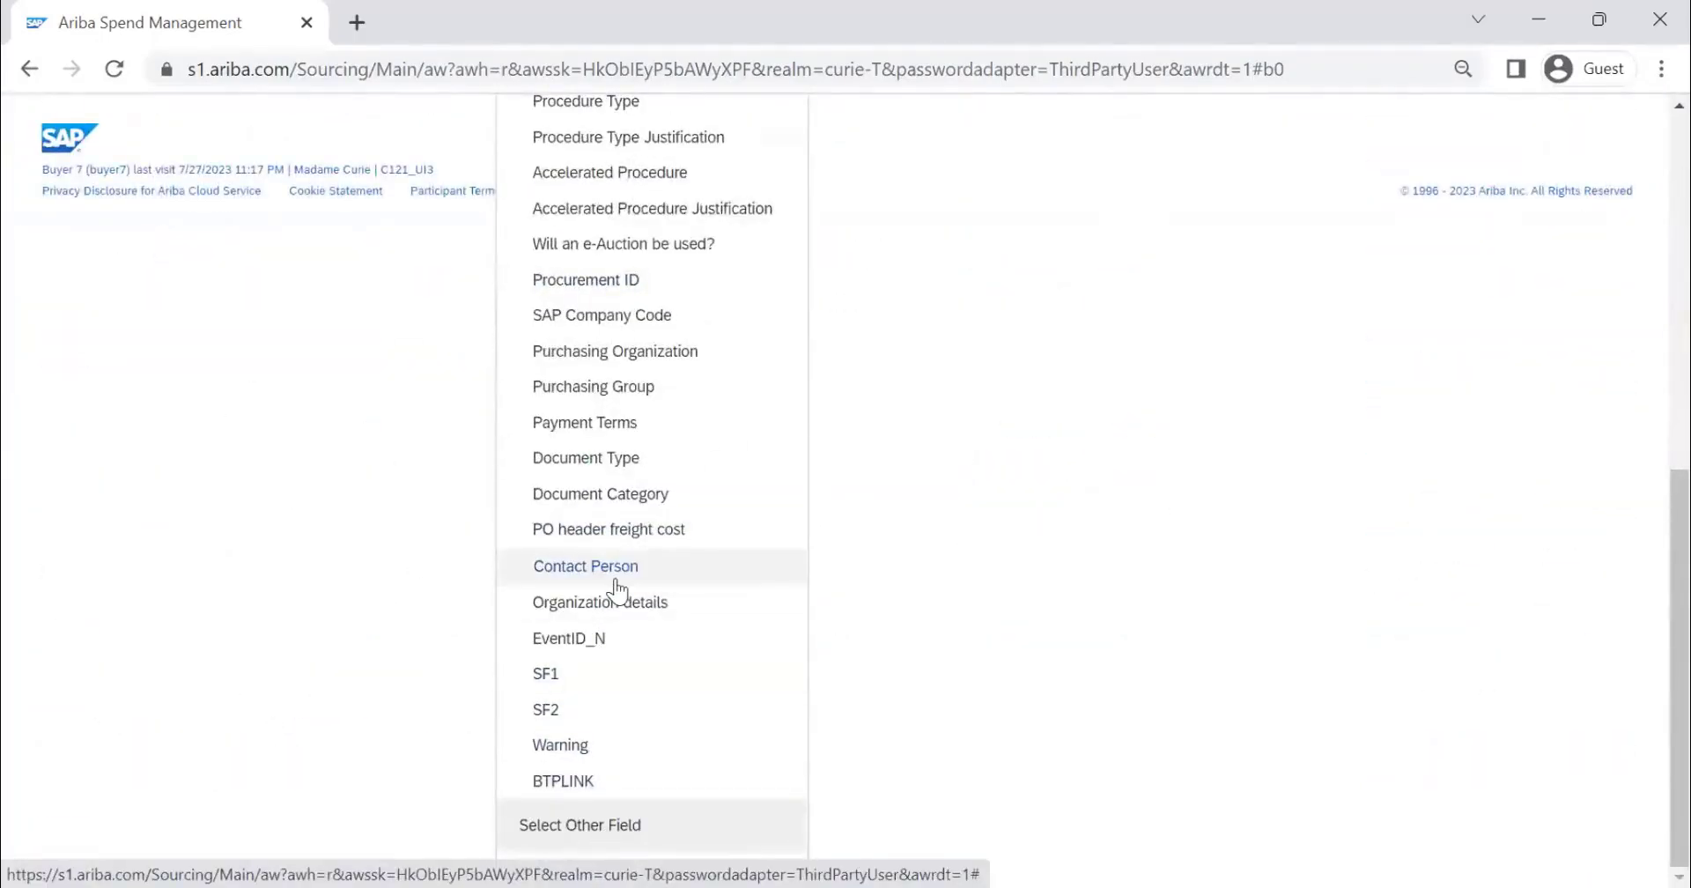
scroll(616, 588, up, 4)
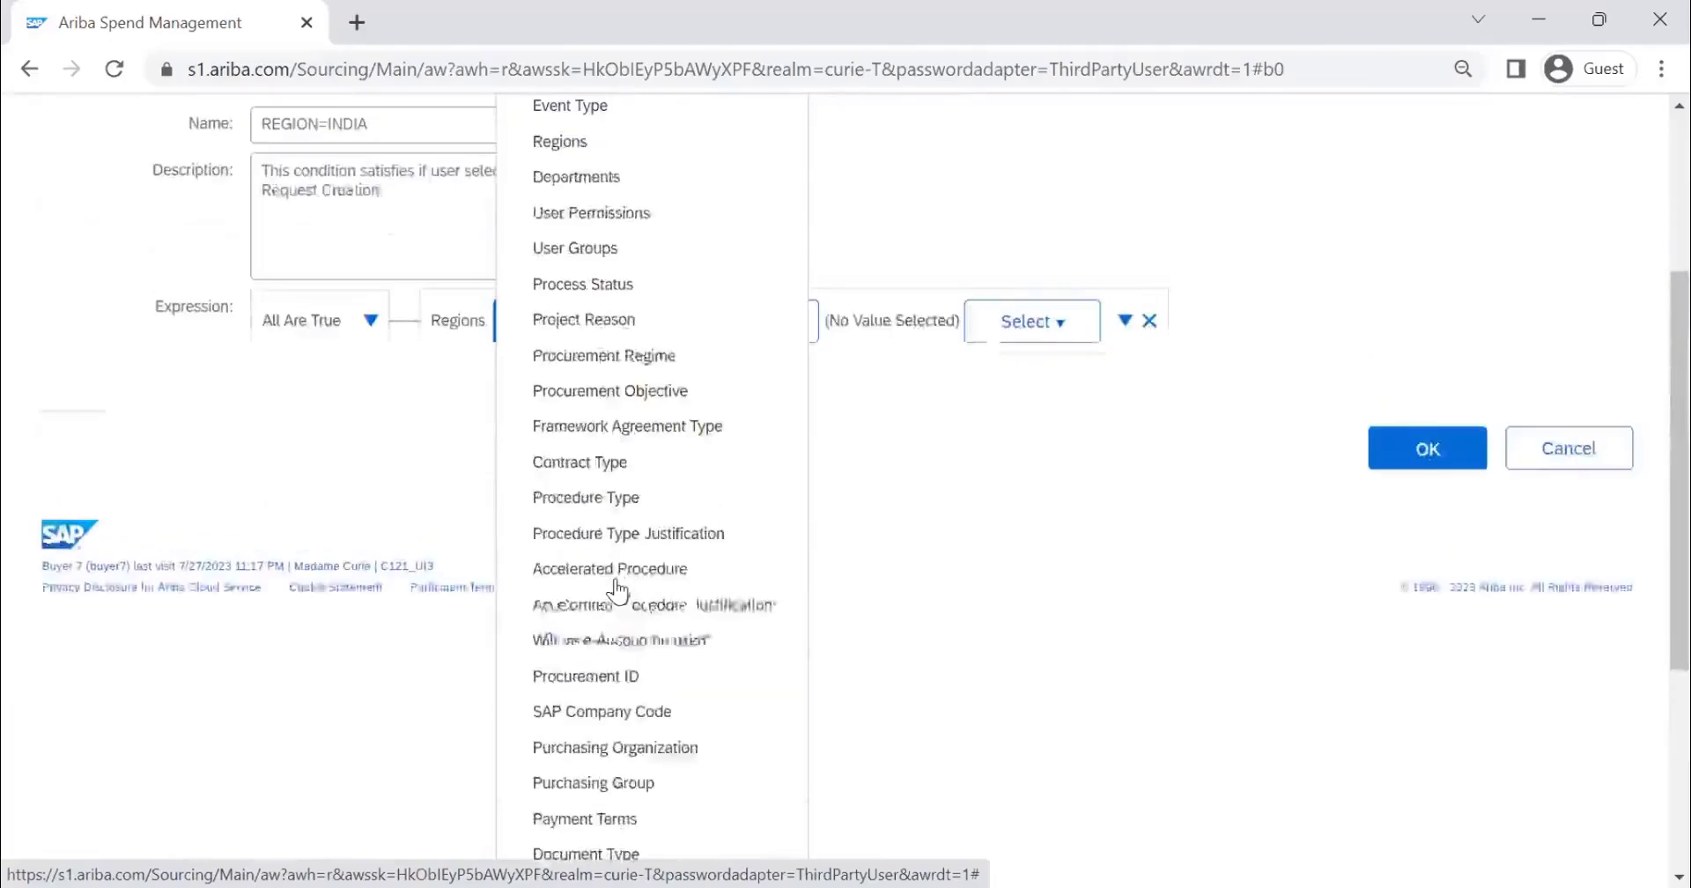
scroll(616, 585, up, 3)
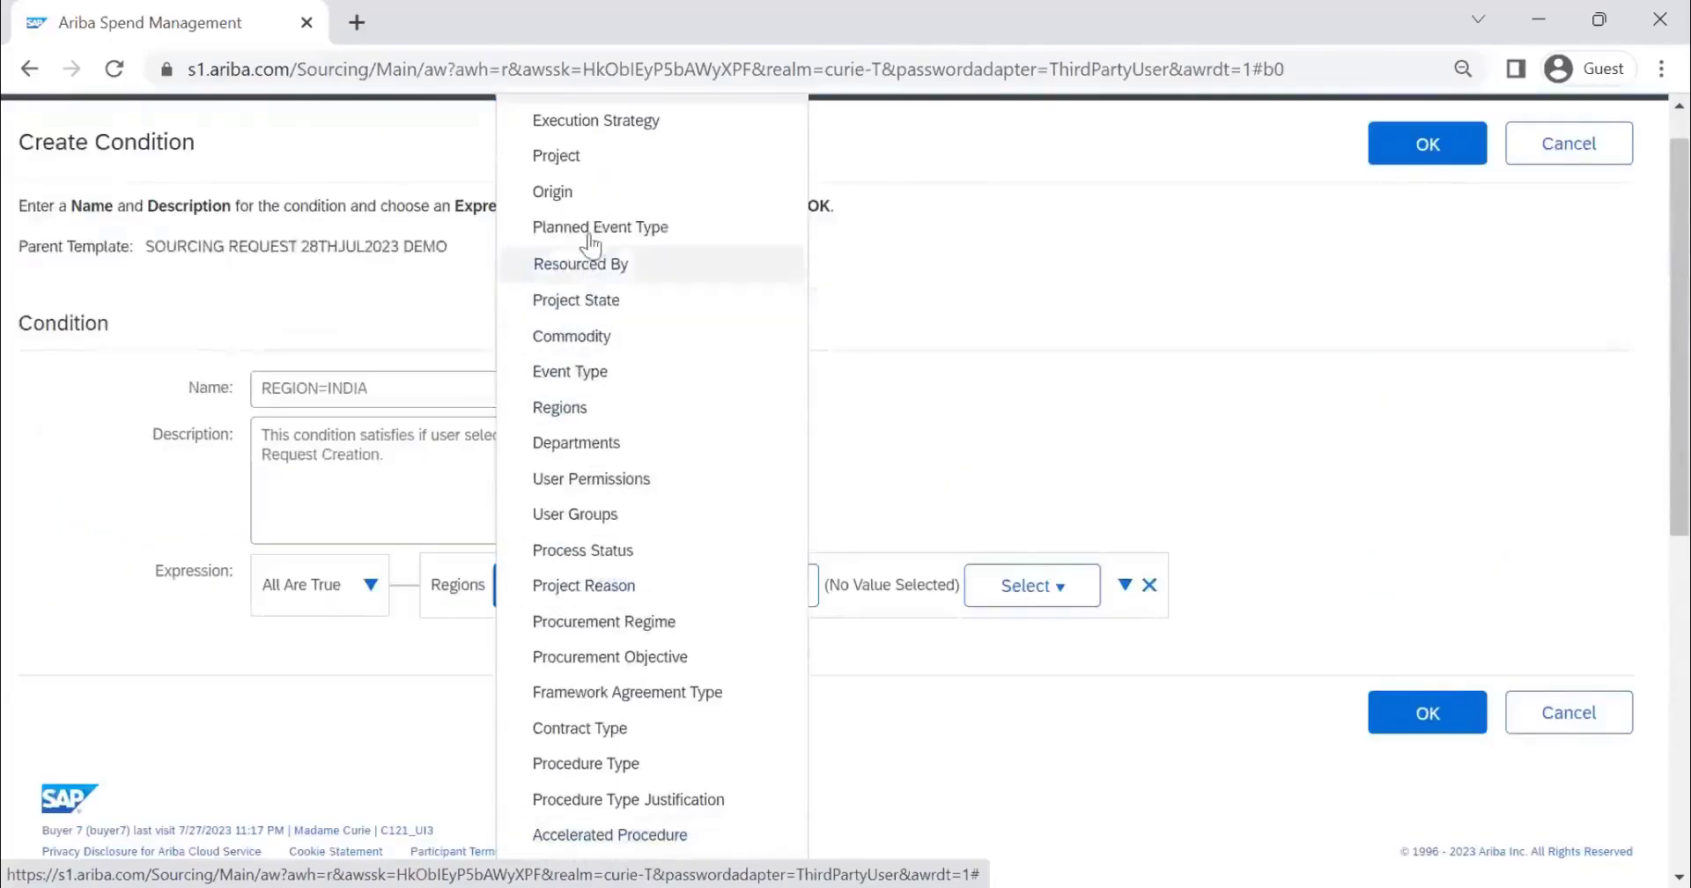
scroll(592, 236, up, 1)
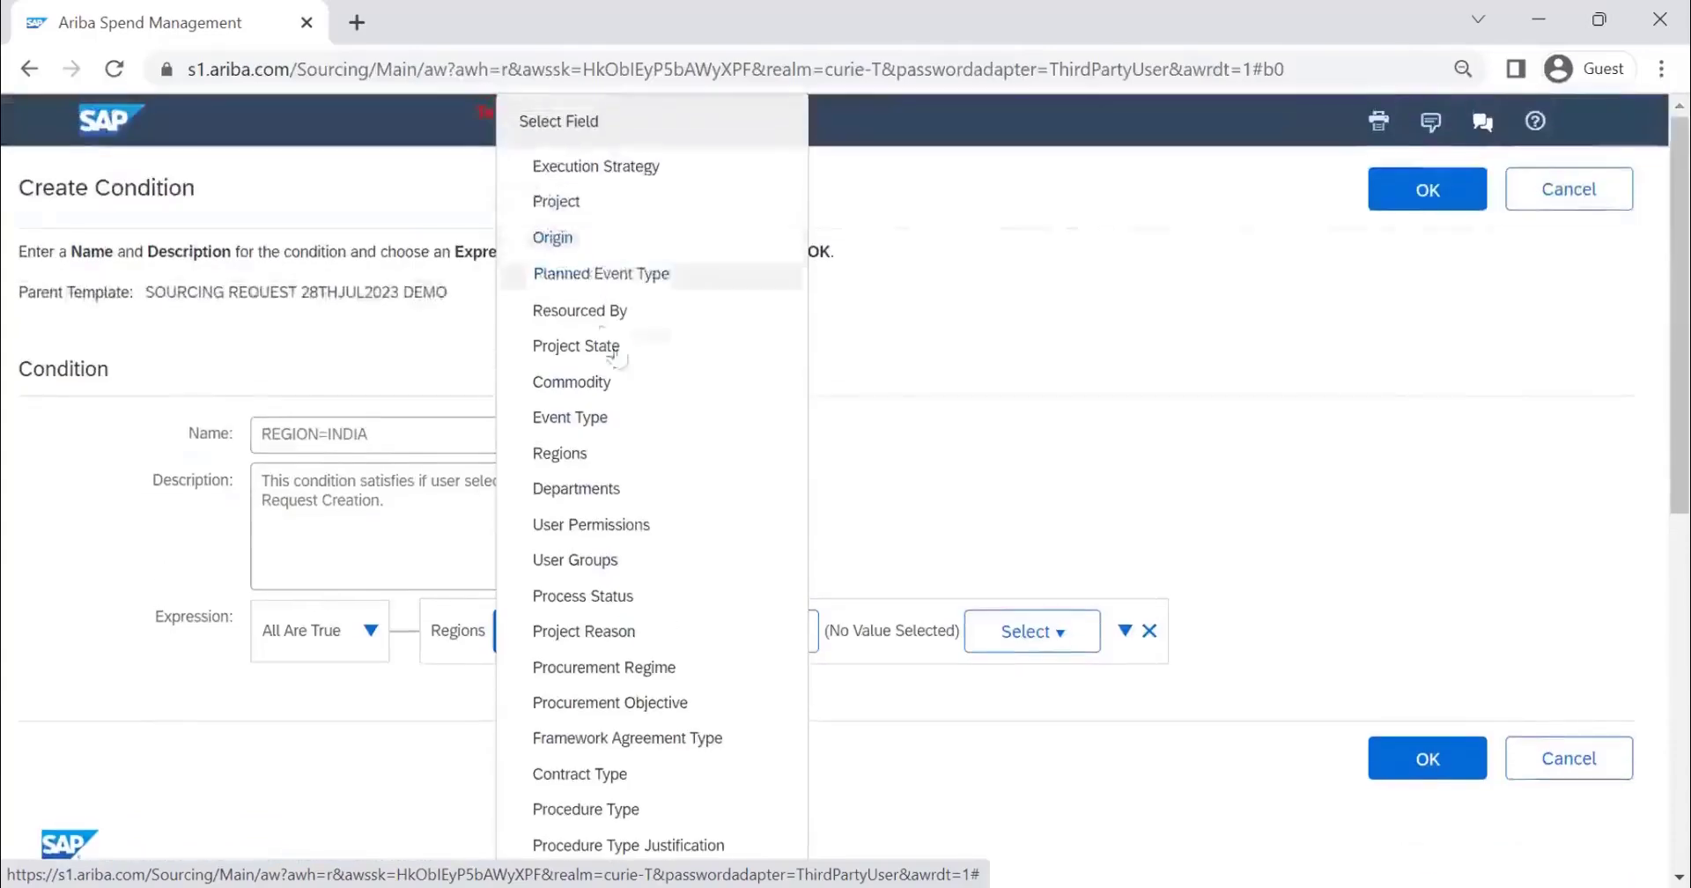
scroll(631, 383, down, 1)
scroll(643, 468, down, 4)
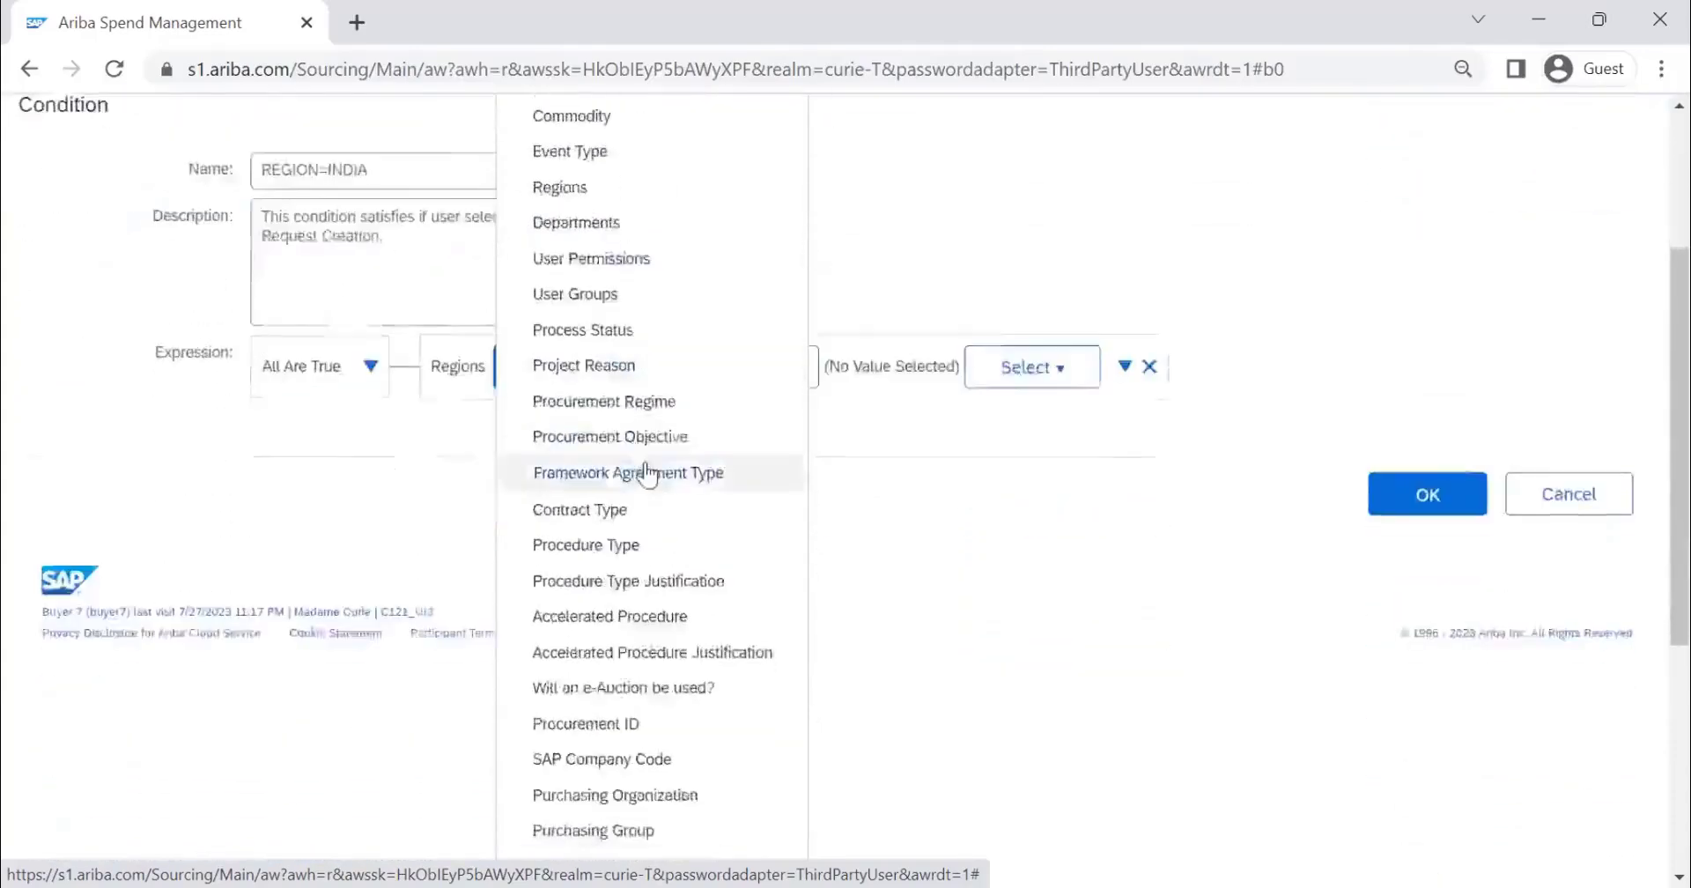
scroll(648, 481, down, 2)
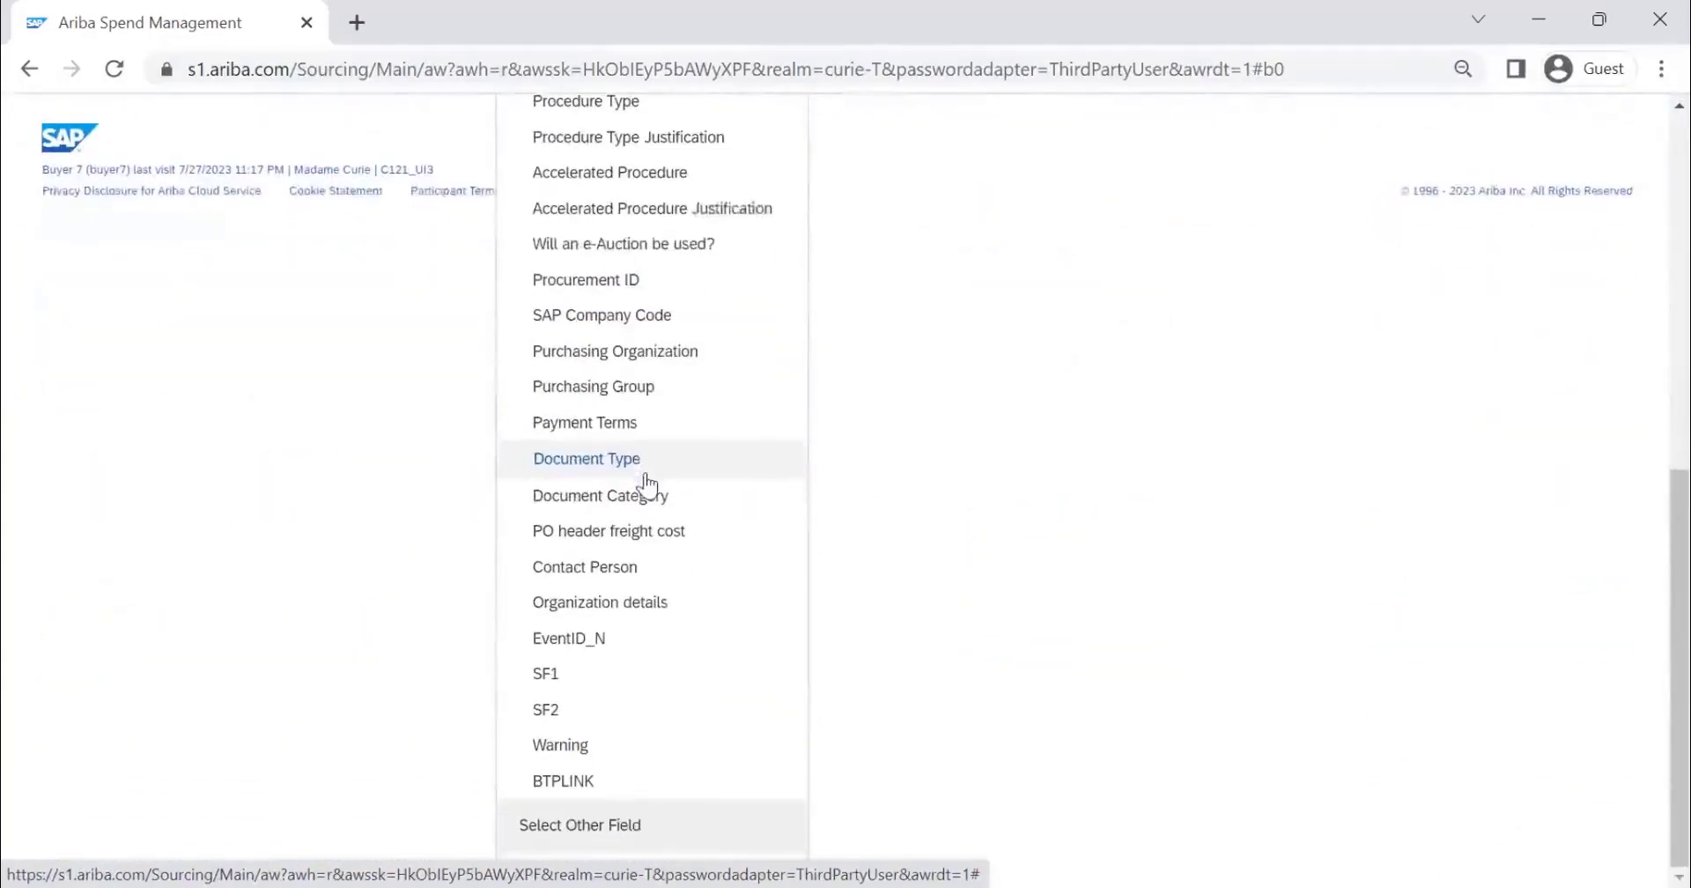